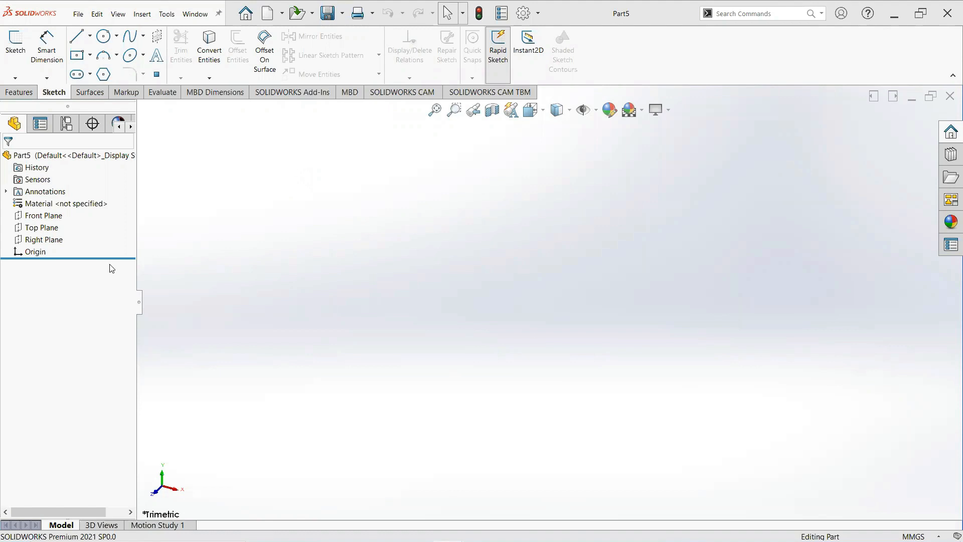
Step: Sketch a circle about 94 mm in diameter on the Top Plane, centred on the origin
click(33, 228)
click(65, 216)
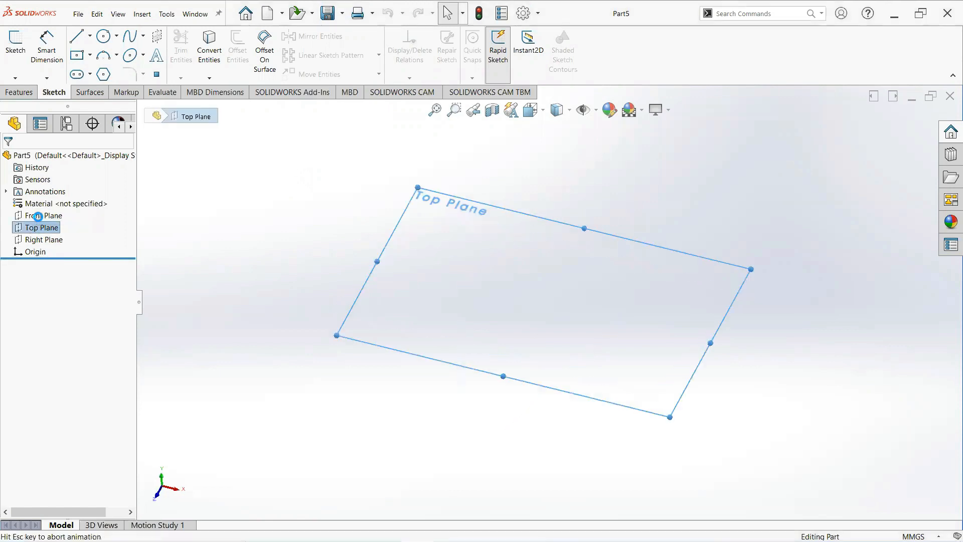
click(103, 36)
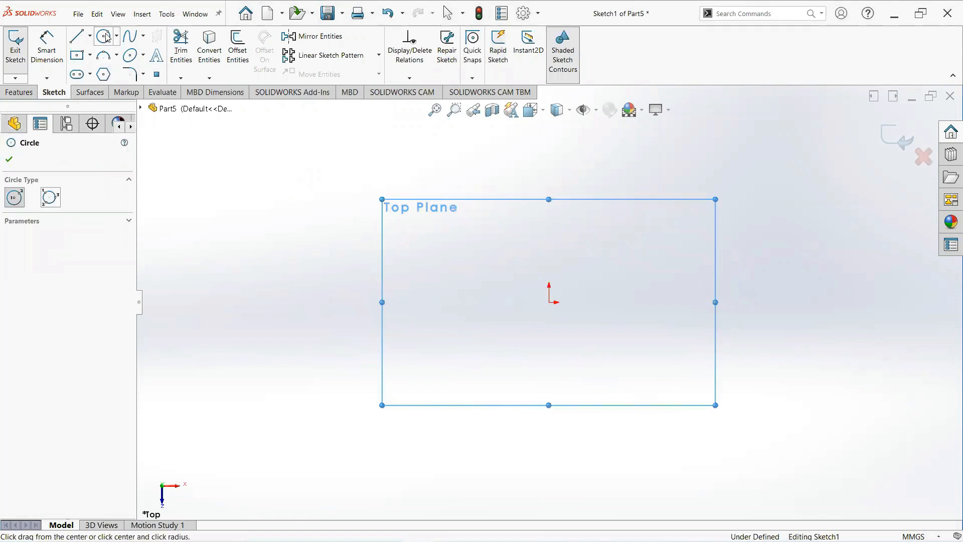
click(549, 302)
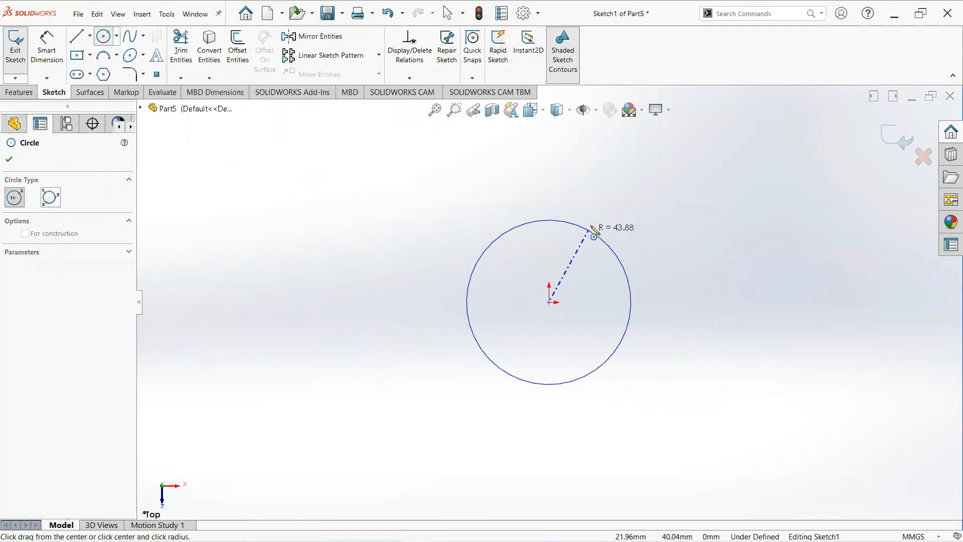
click(597, 230)
right_click(598, 230)
click(639, 237)
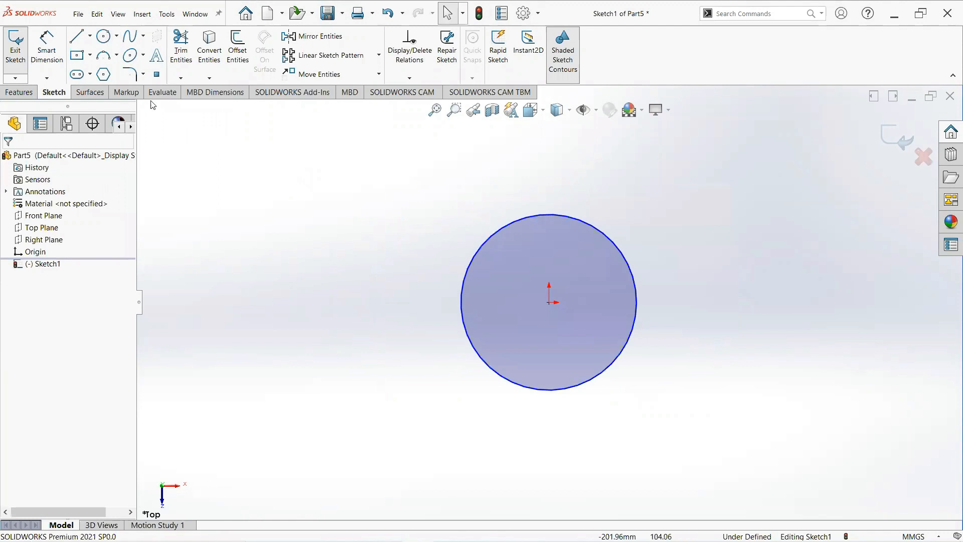
Step: Dimension the circle's diameter and set it to 300 mm
click(50, 58)
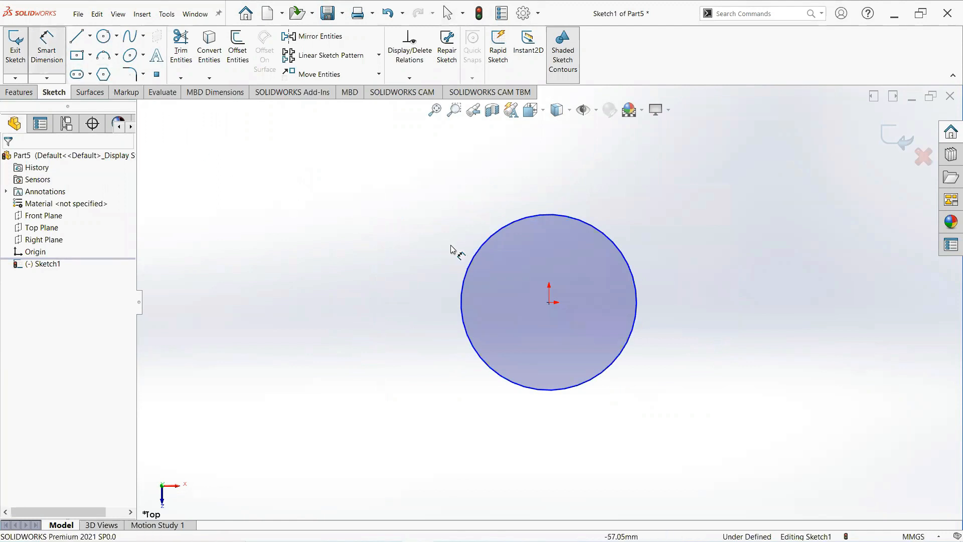
click(485, 247)
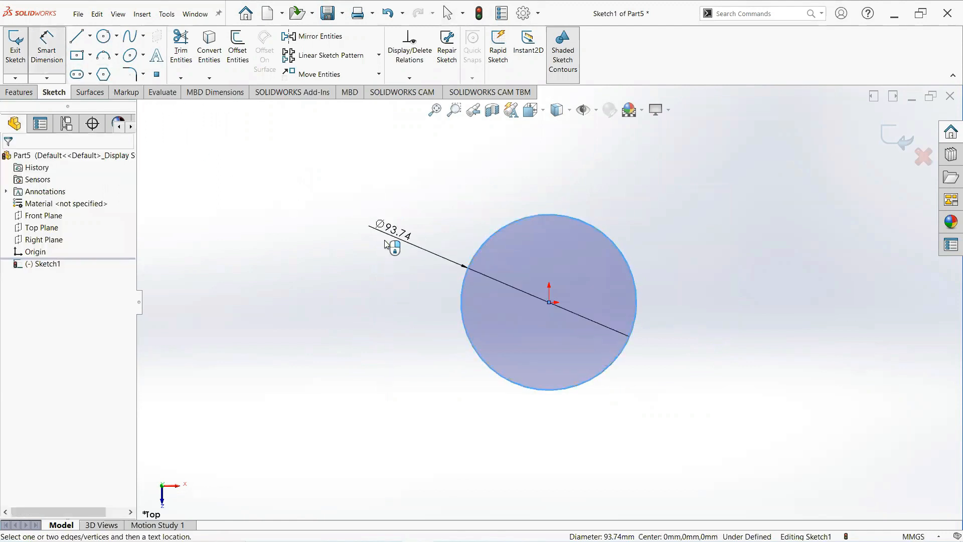
click(386, 242)
text(300)
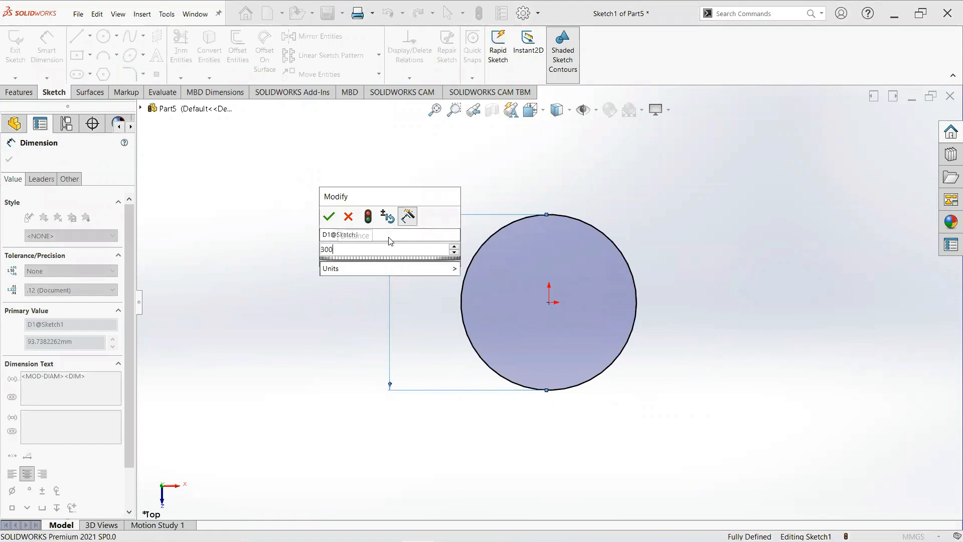
key(Return)
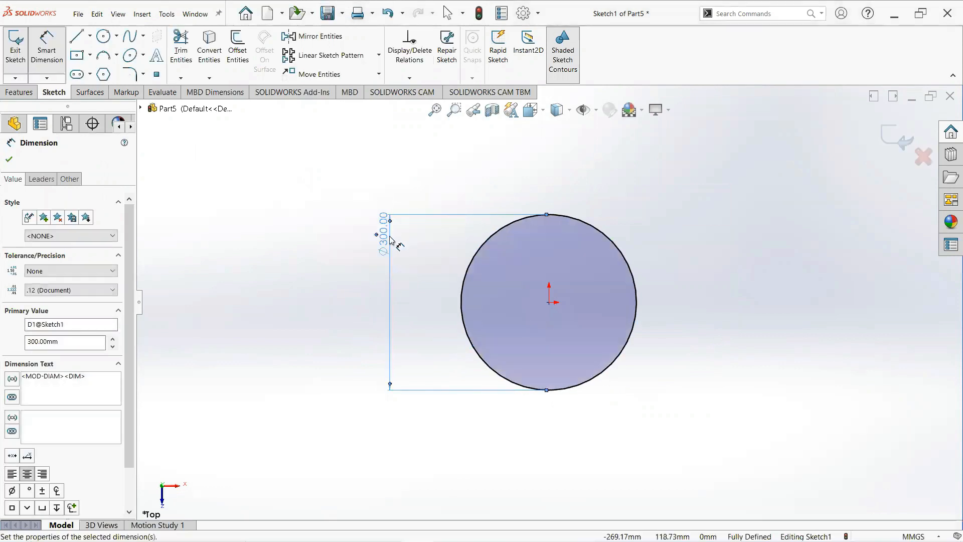
click(9, 159)
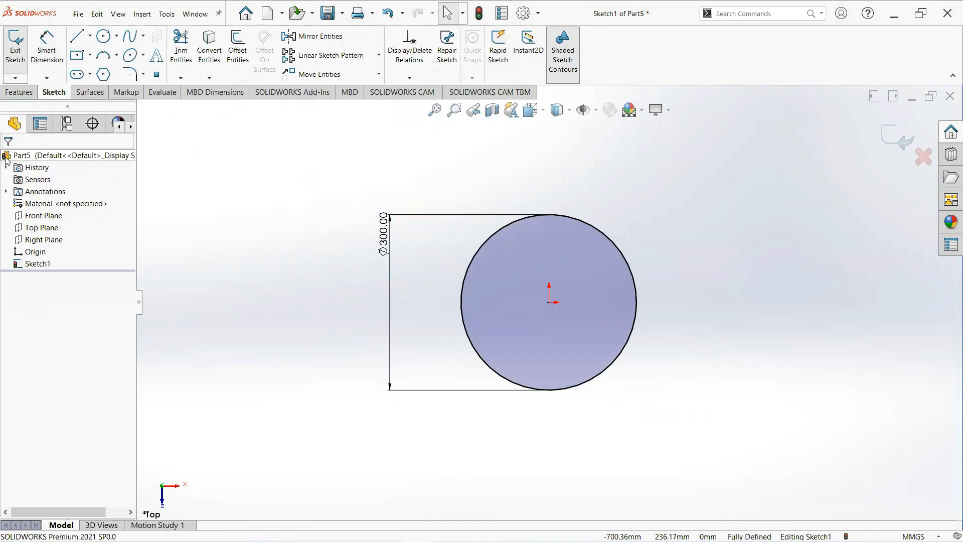
Step: Extrude the circle as a surface with a blind depth of 190 mm
click(90, 92)
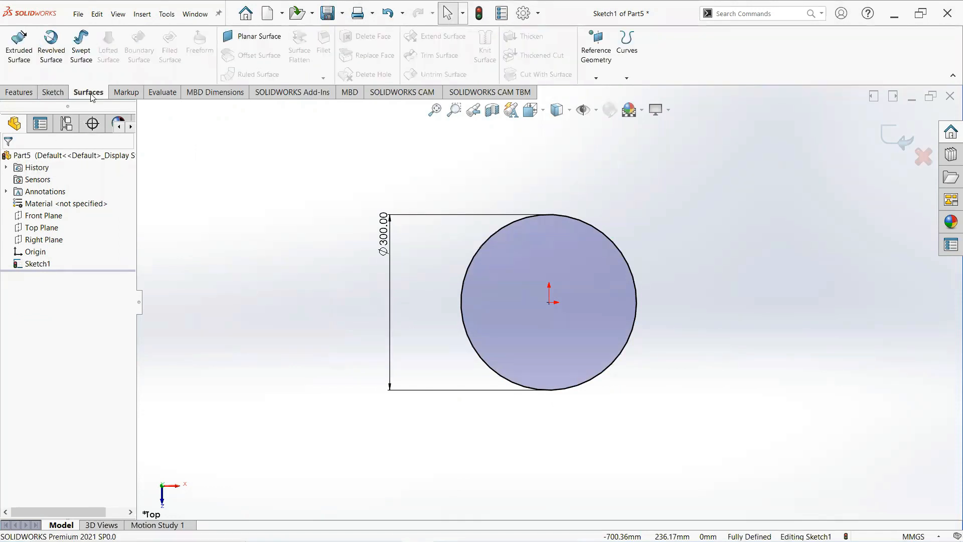
click(19, 50)
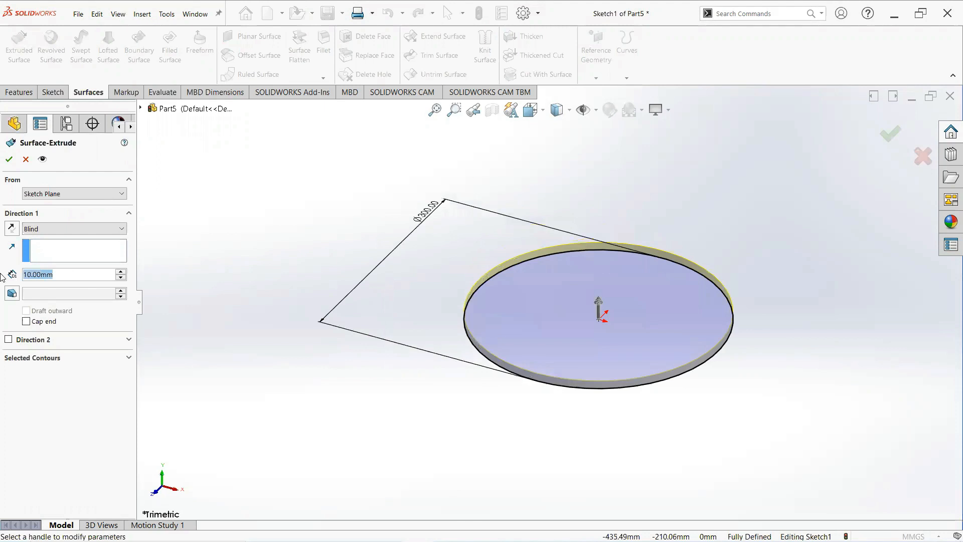
text(190)
key(Return)
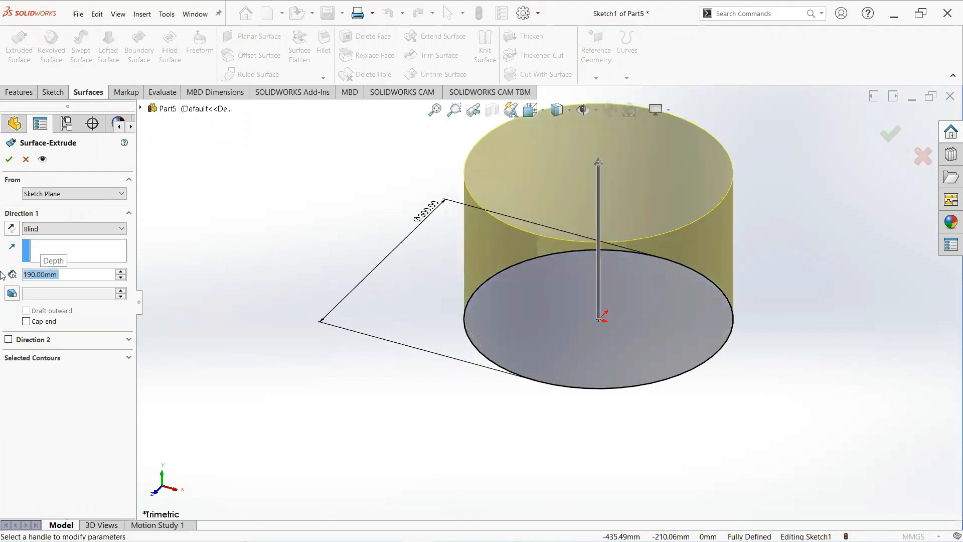
click(9, 159)
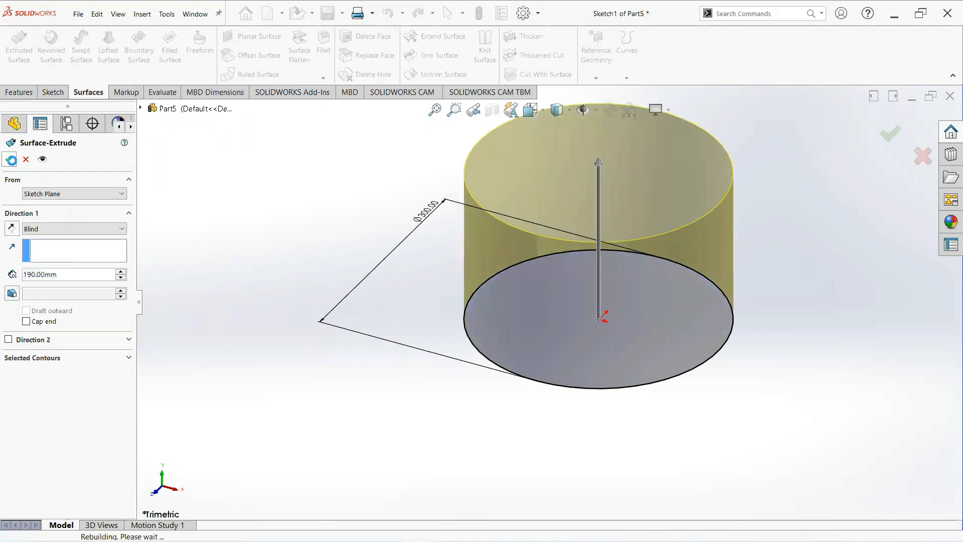
Step: Close the cylinder's bottom opening with a Filled Surface, using the base circle as a Contact patch boundary
middle_drag(446, 293, 305, 175)
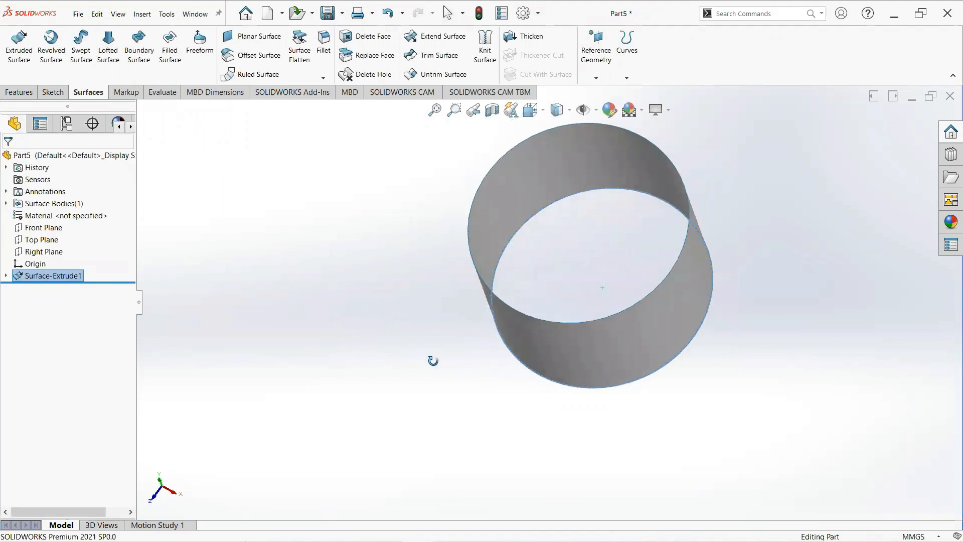
click(170, 50)
click(542, 210)
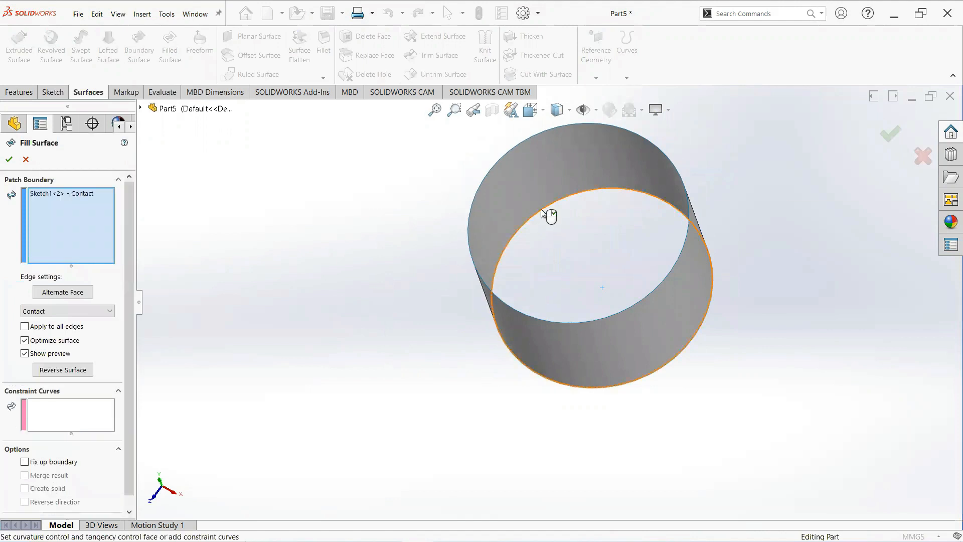
click(10, 159)
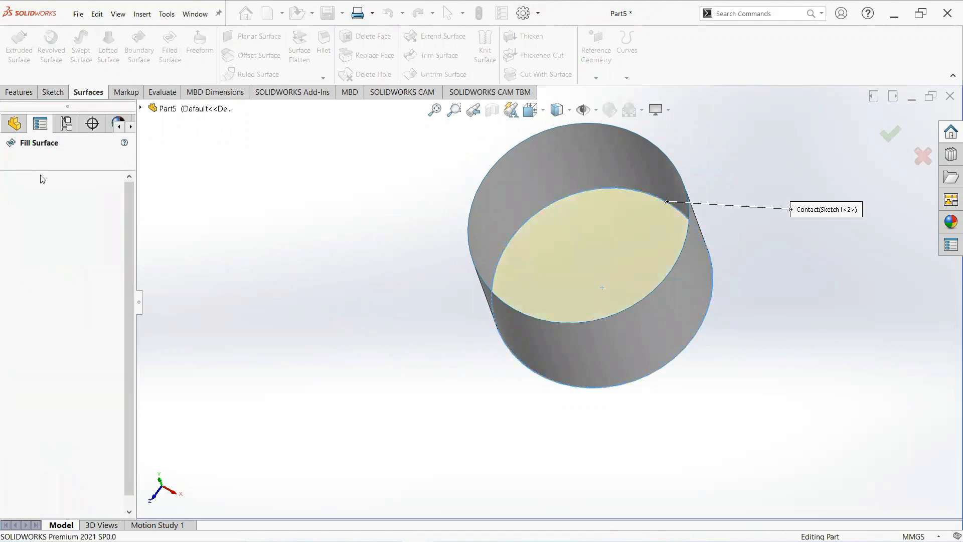
Step: On the Front Plane, sketch a 3 Point Arc spanning about 19 mm, rising outward from the cylinder's upper right corner
middle_drag(544, 402, 795, 307)
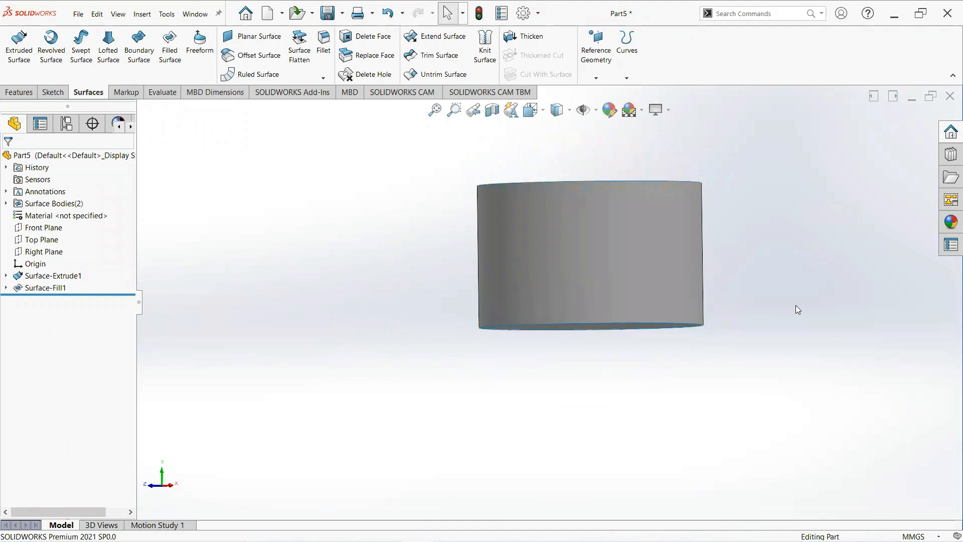
click(56, 228)
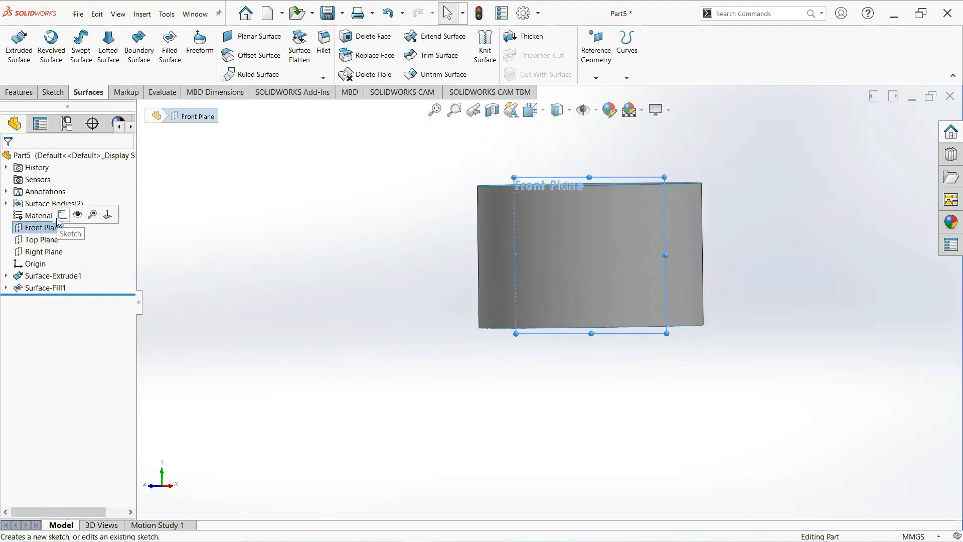
click(60, 216)
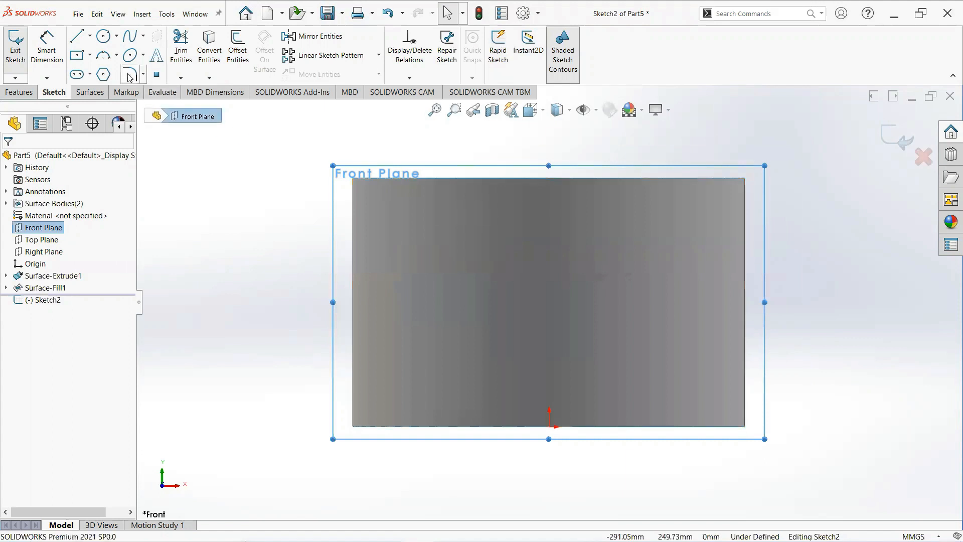
click(111, 58)
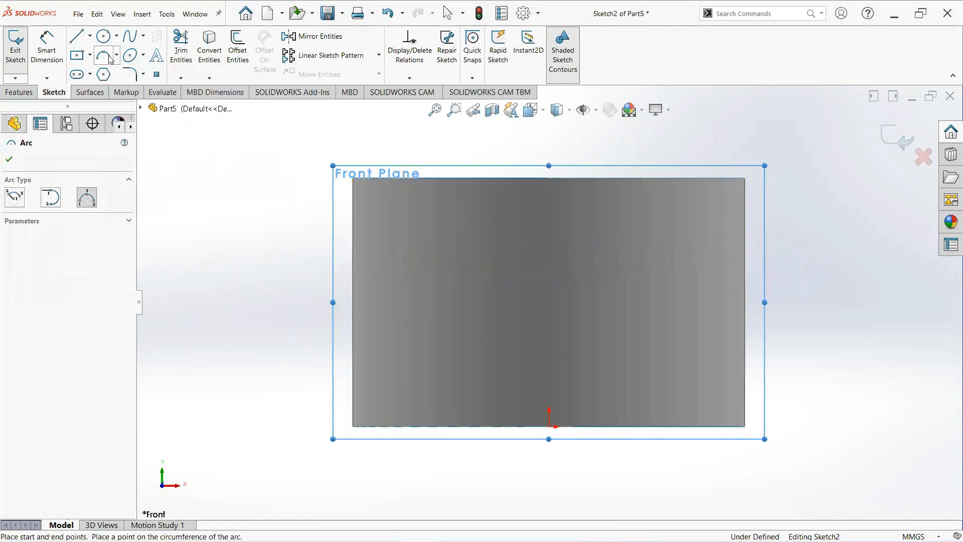
click(114, 59)
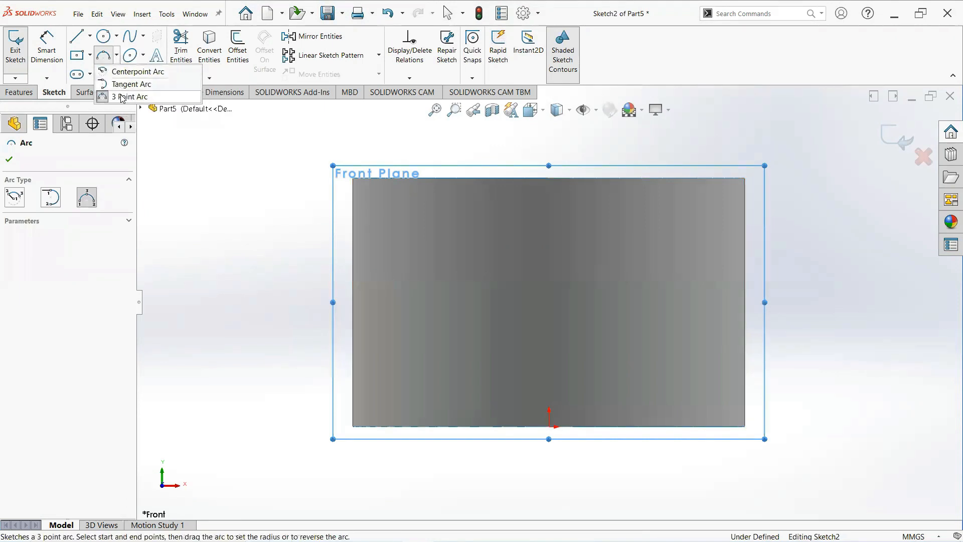
key(Escape)
click(117, 56)
click(126, 96)
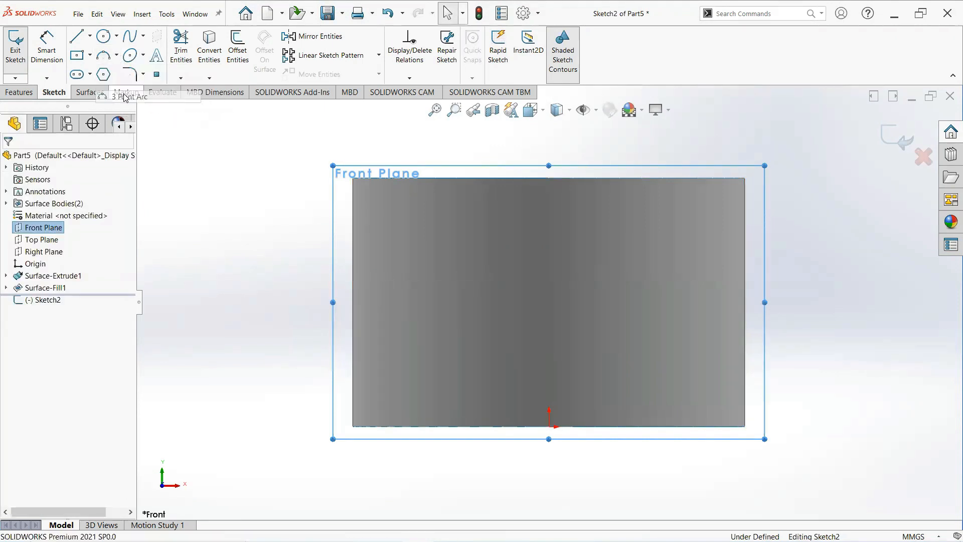
click(745, 178)
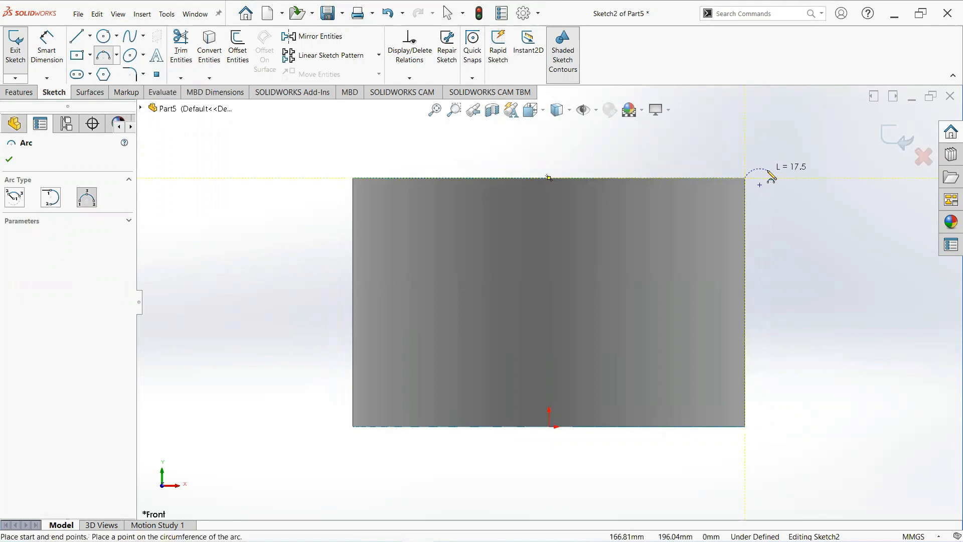
click(768, 170)
click(761, 169)
right_click(756, 168)
click(777, 172)
Step: Dimension the horizontal distance between the arc's endpoints and set it to 10.25 mm
click(47, 48)
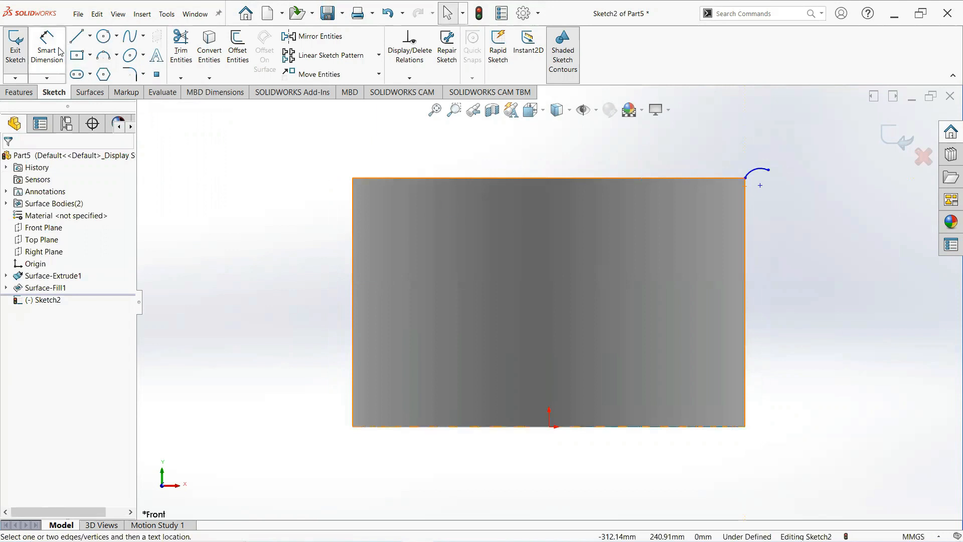
click(746, 179)
click(768, 171)
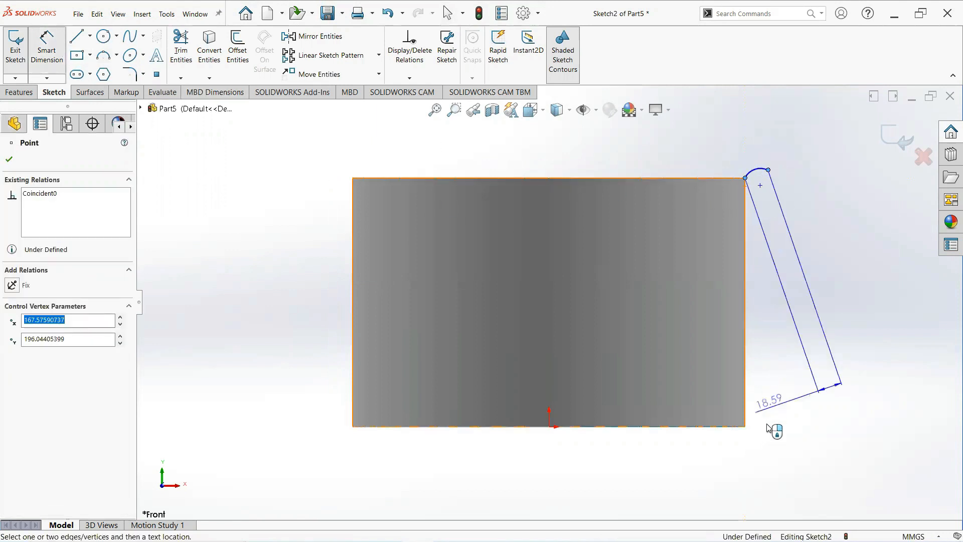
click(763, 450)
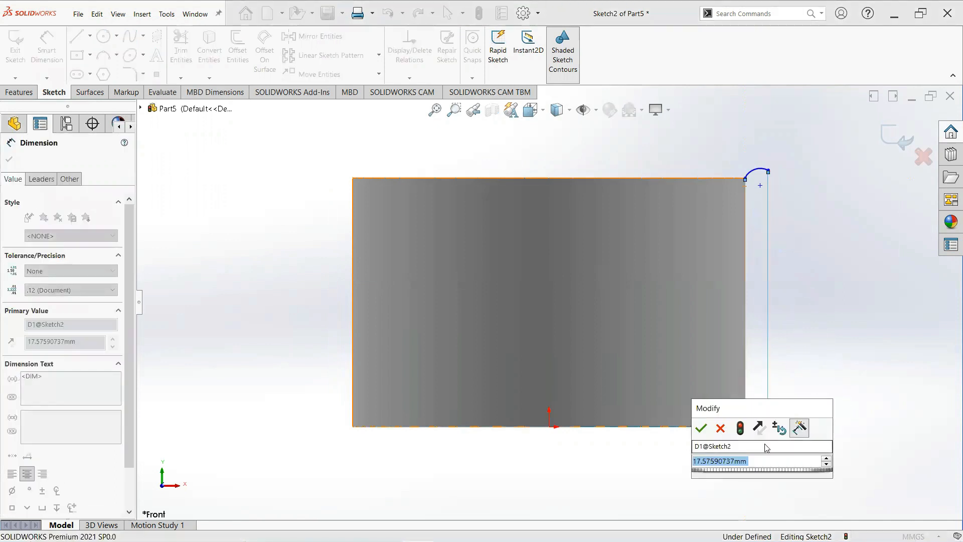
text(10.25)
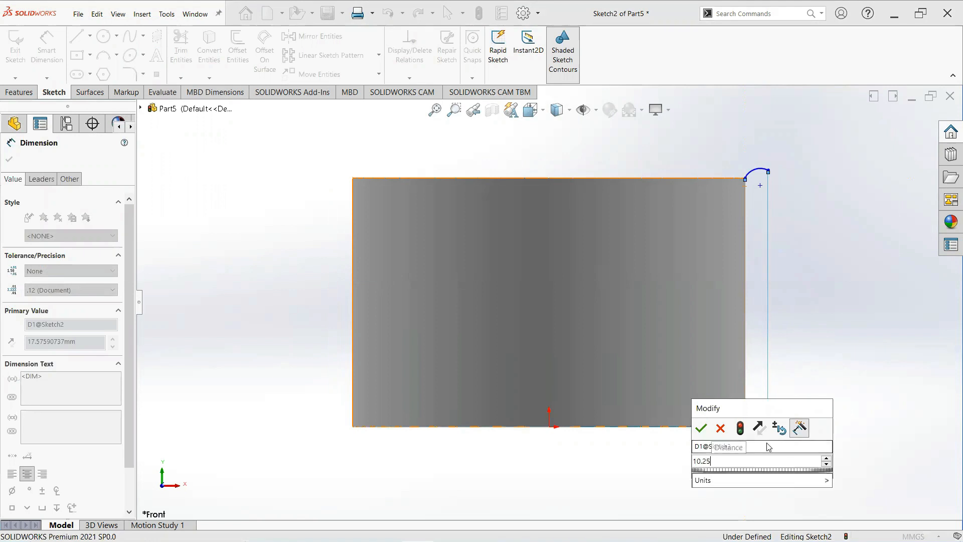
key(Return)
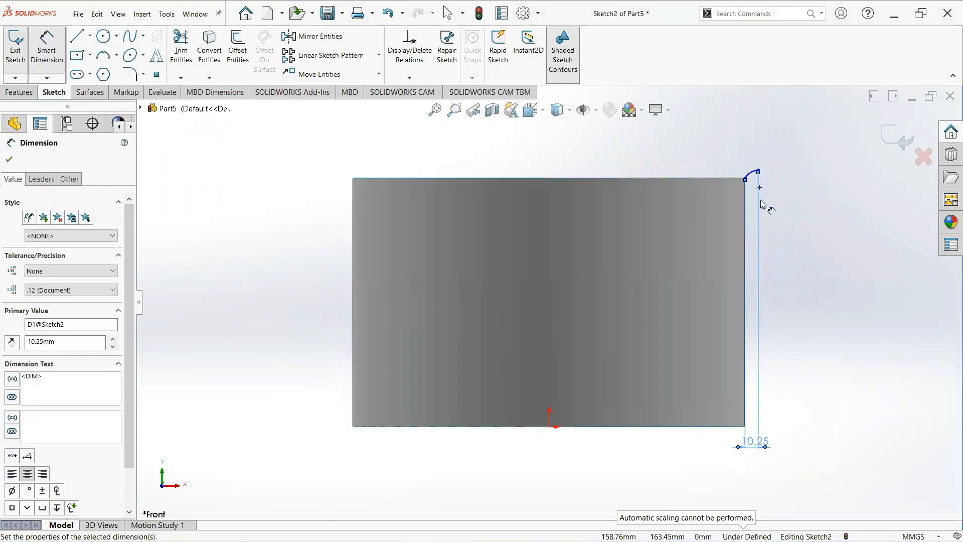
key(Escape)
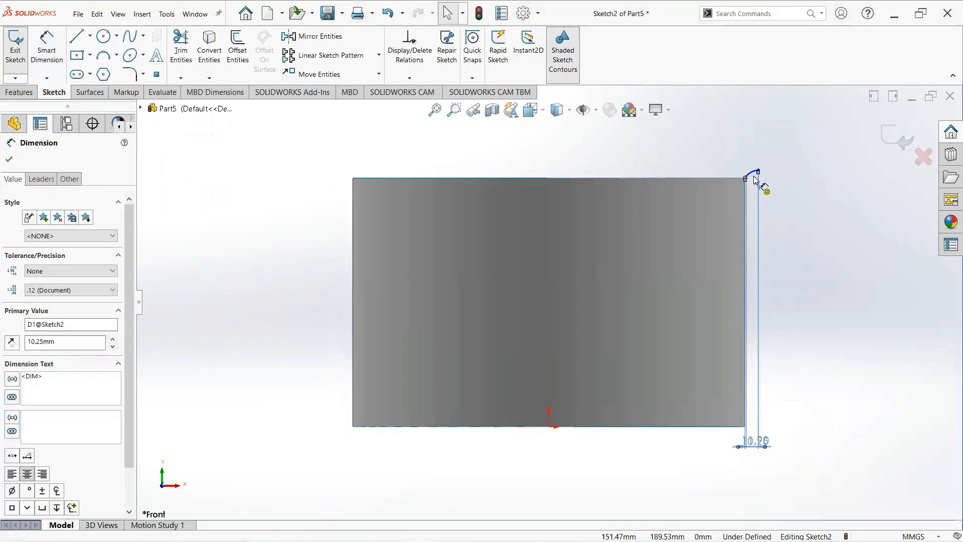
key(Escape)
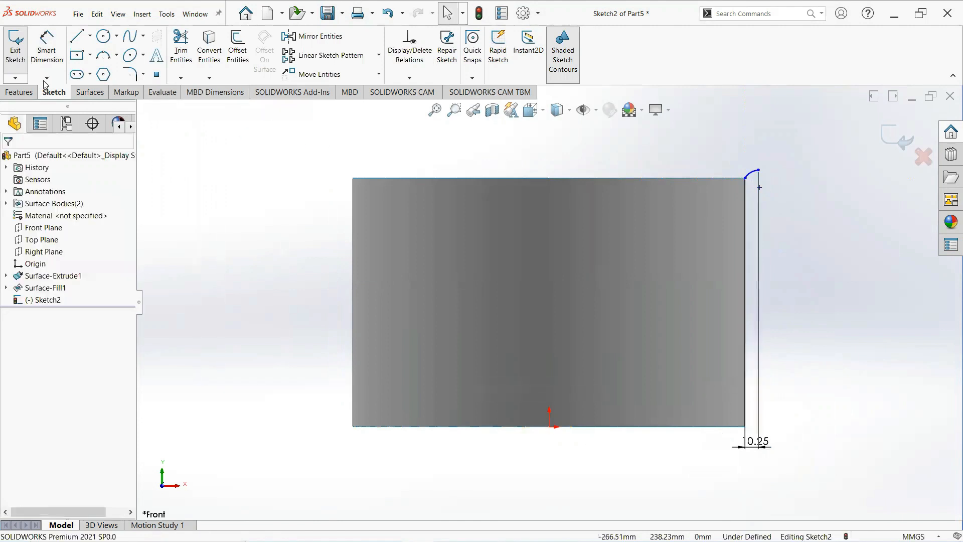
Step: Dimension the vertical distance between the arc's endpoints and set it to 7.10 mm
click(49, 68)
click(745, 178)
click(759, 170)
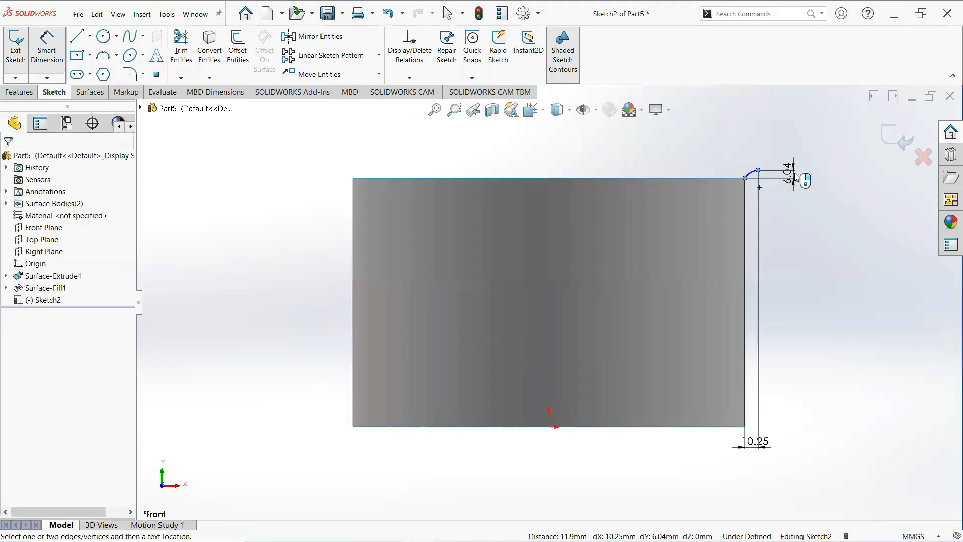
click(797, 173)
text(5)
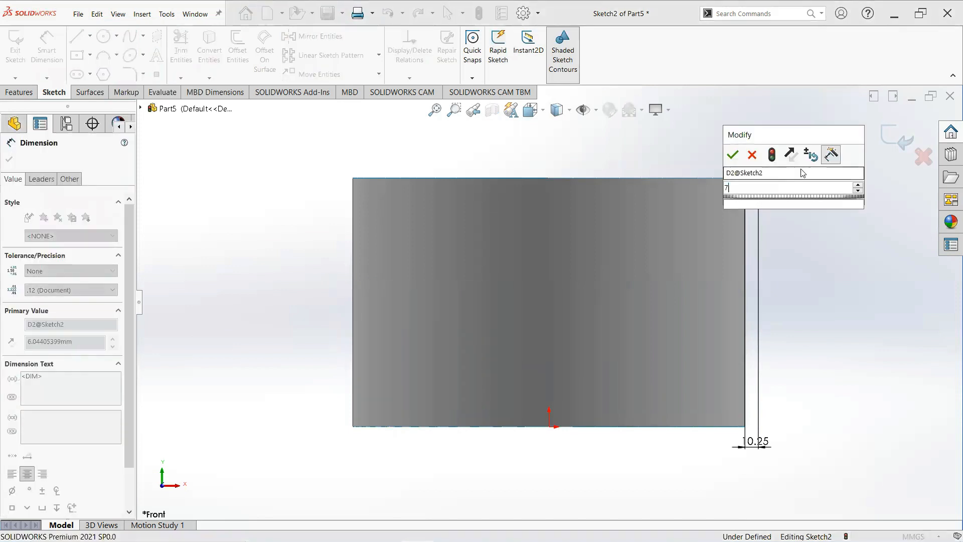
key(Return)
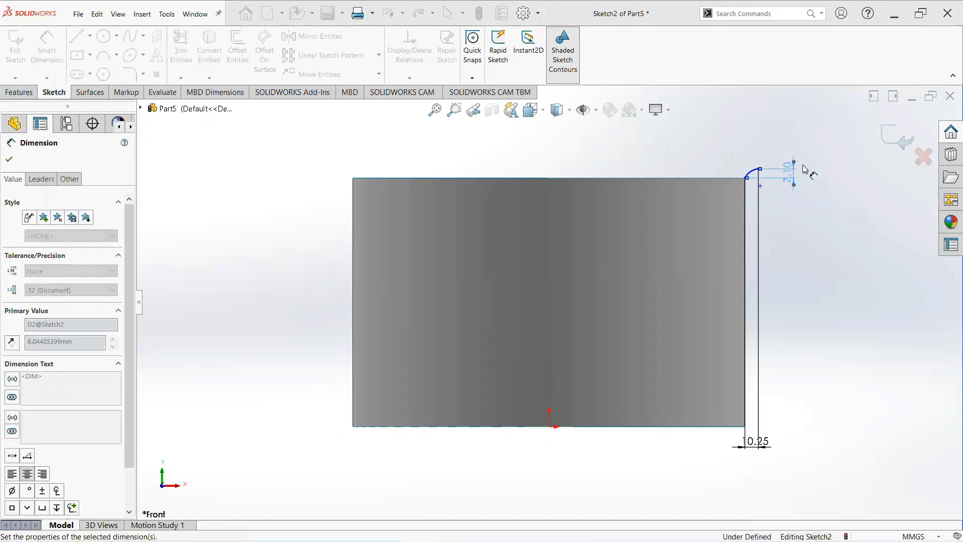
Step: Dimension the rim arc's radius and set it to 8.8 mm
click(751, 174)
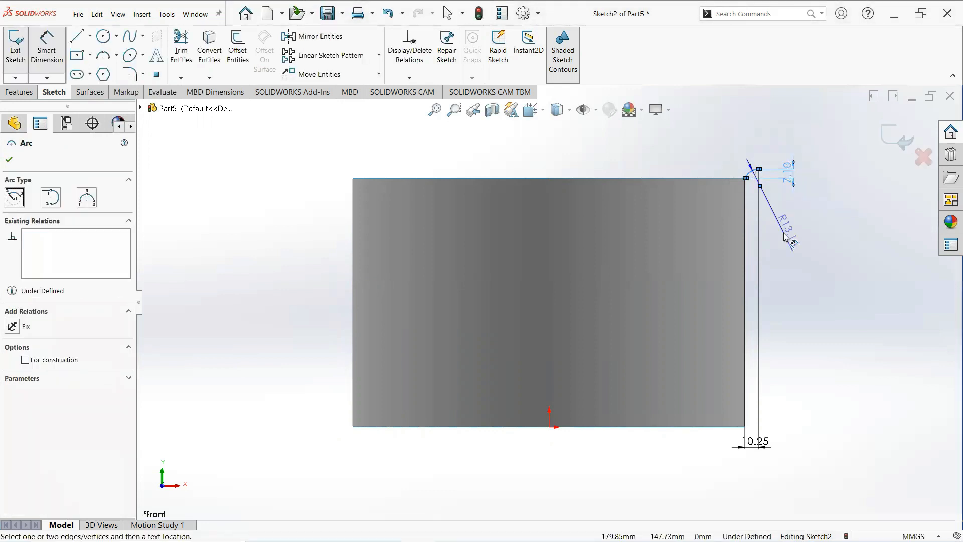
click(786, 232)
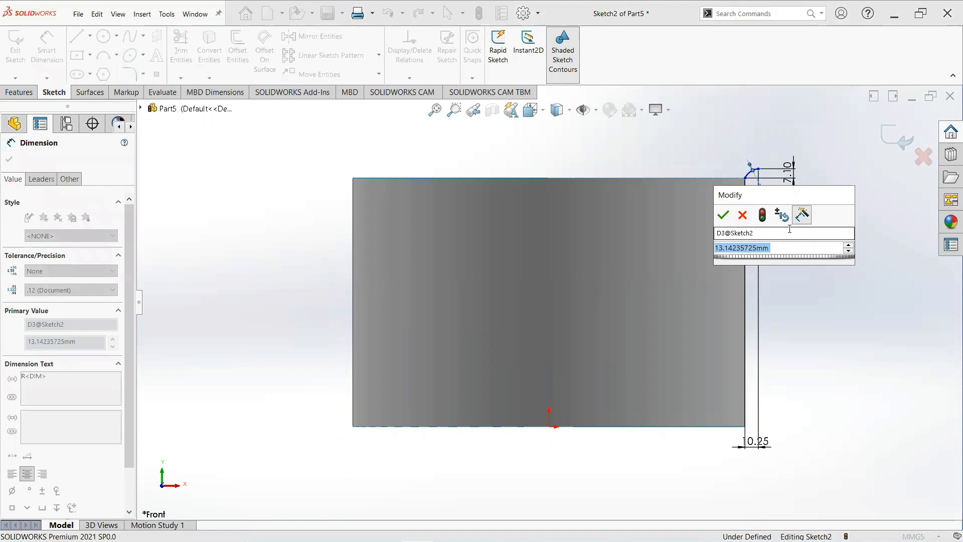
text(8.8)
key(Return)
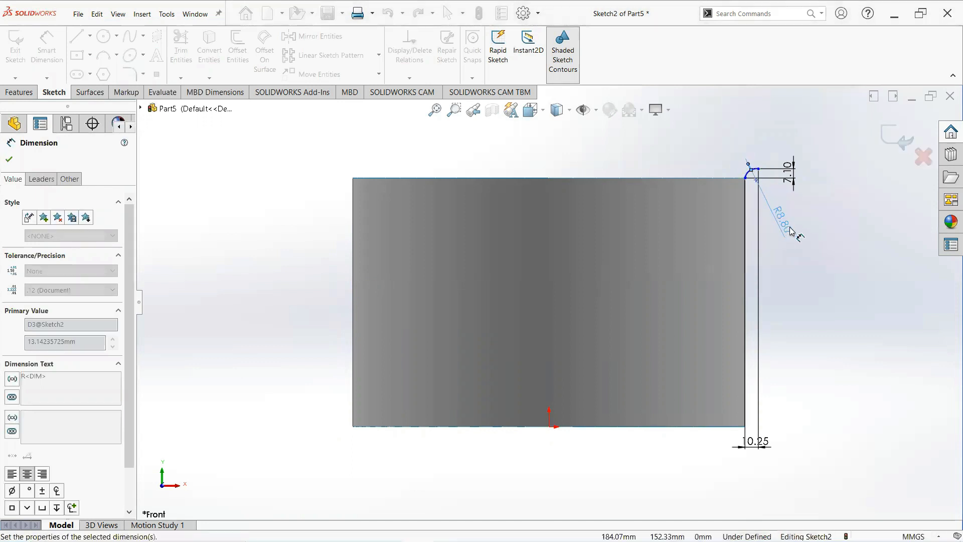
click(10, 160)
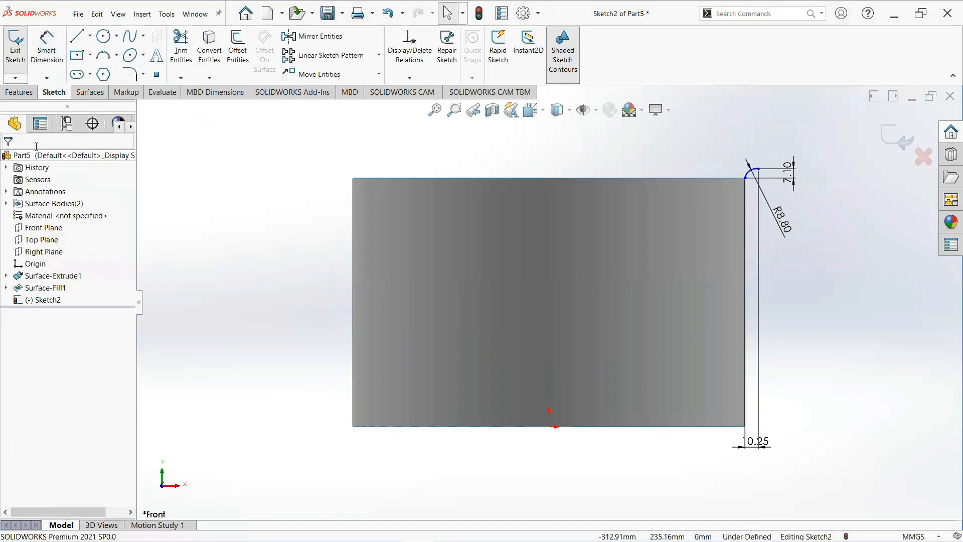
Step: Sketch a vertical construction line about 15 mm long, rising from the midpoint of the cylinder's top edge
click(79, 35)
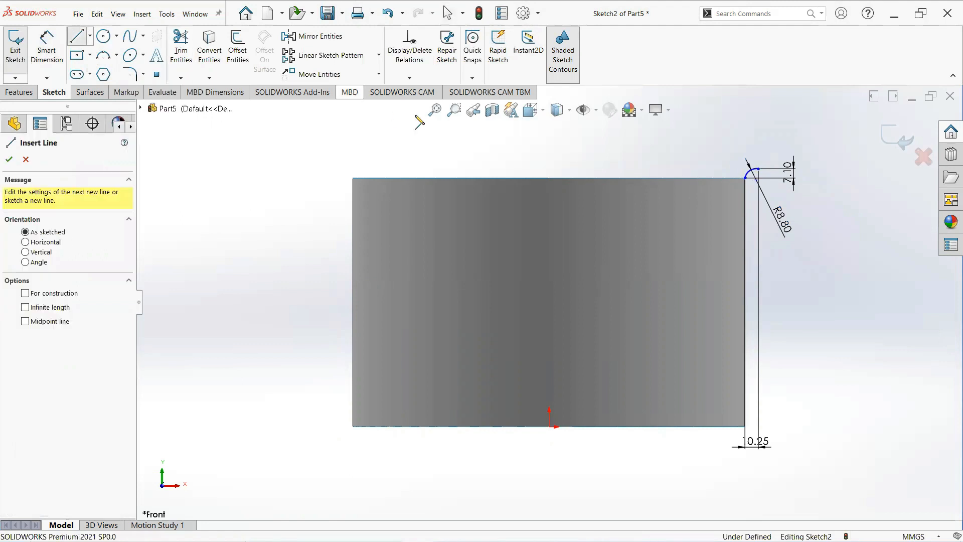
click(548, 178)
click(548, 159)
right_click(548, 159)
click(580, 166)
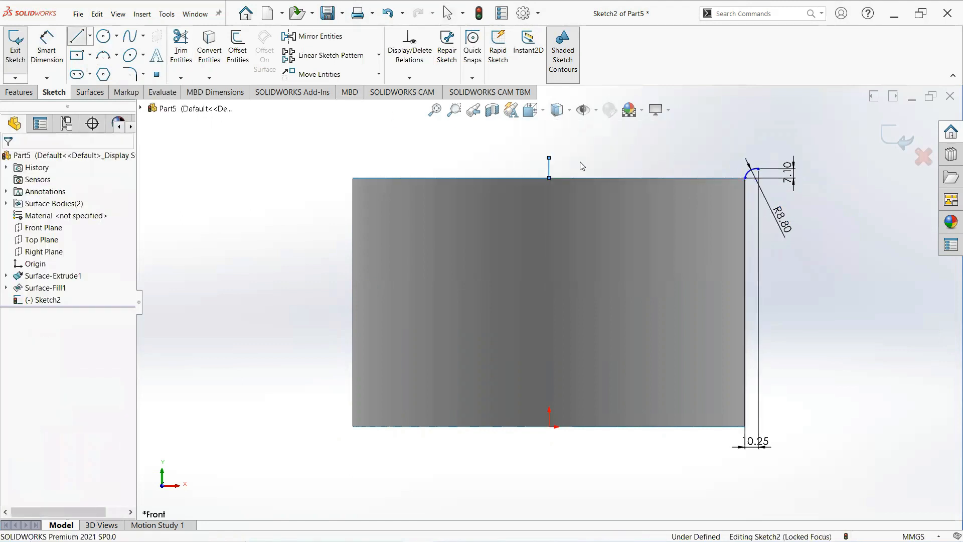
click(549, 166)
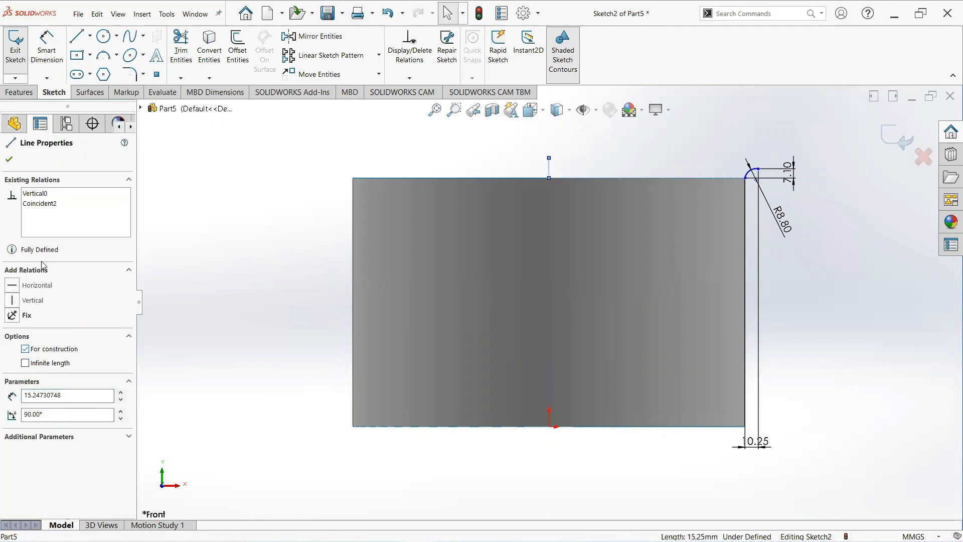
click(9, 161)
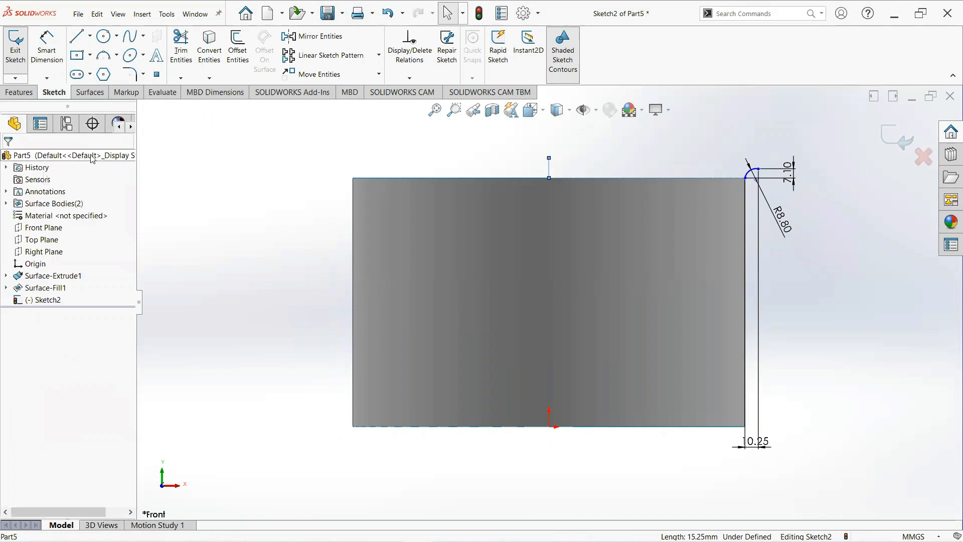
Step: Create a Revolved Surface from the rim arc, turning it 360 degrees around the vertical construction line
click(89, 96)
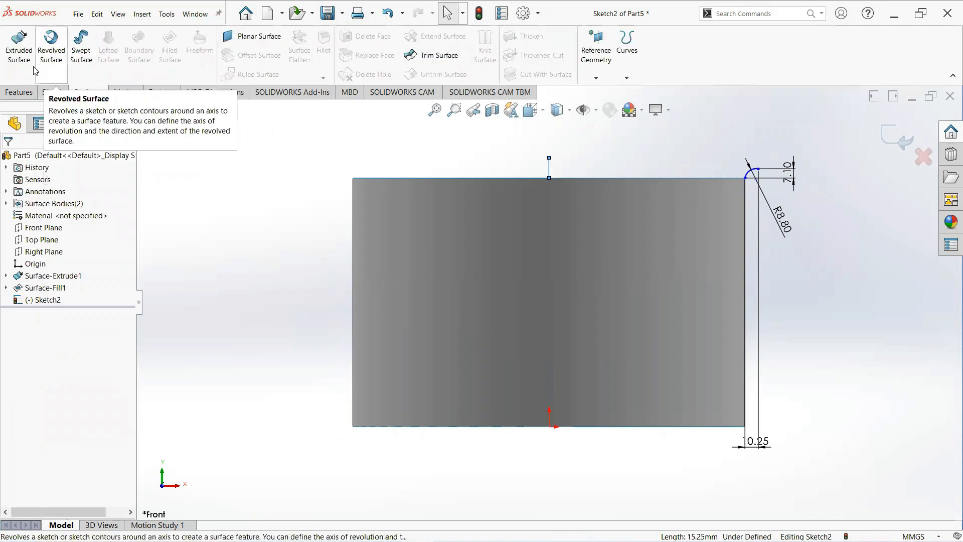
click(51, 49)
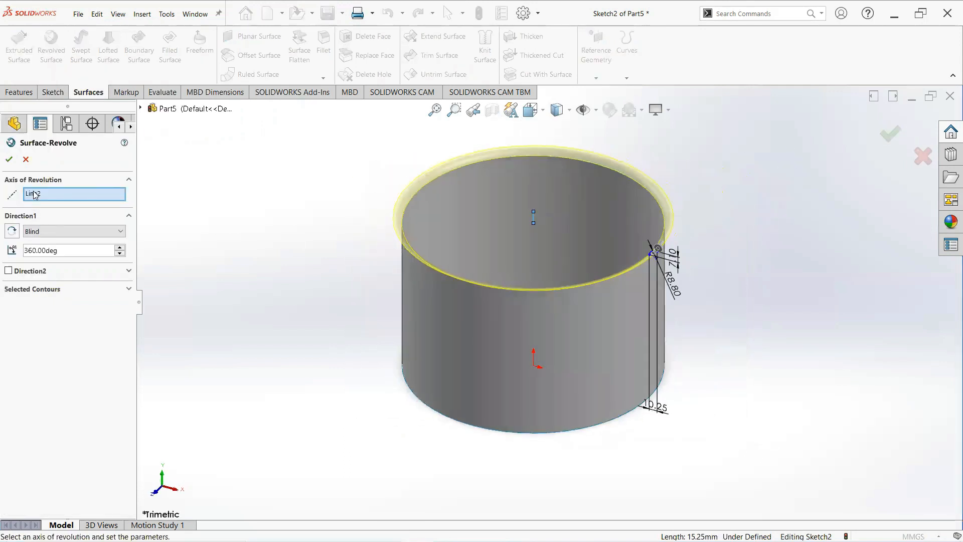
click(34, 195)
click(8, 160)
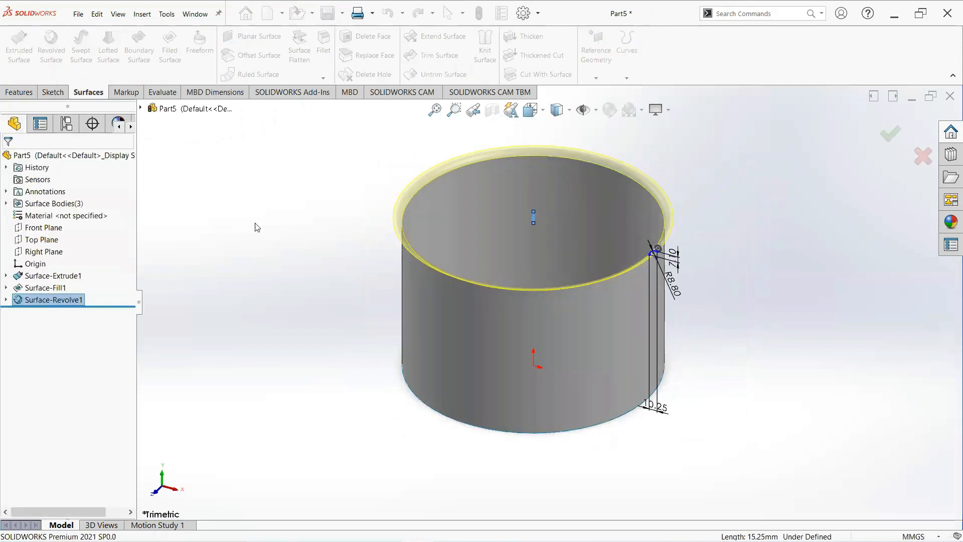
middle_drag(254, 287, 314, 241)
key(Escape)
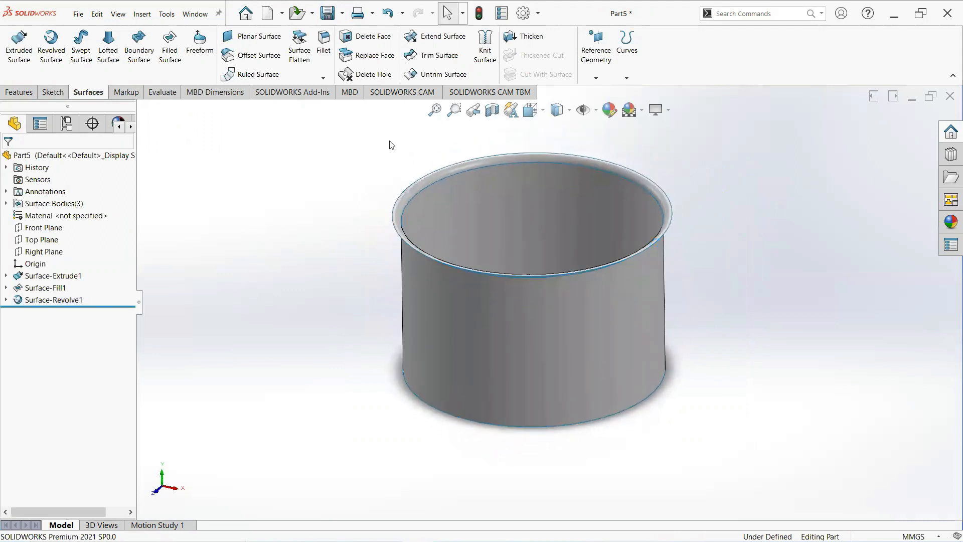
Step: Thicken the cylindrical wall surface by 1 mm
click(535, 38)
click(526, 331)
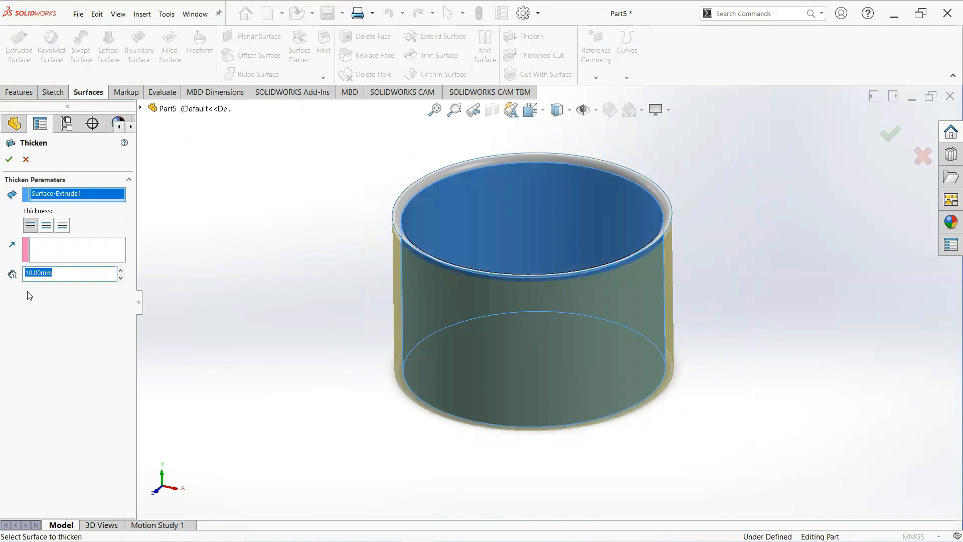
text(1)
key(Return)
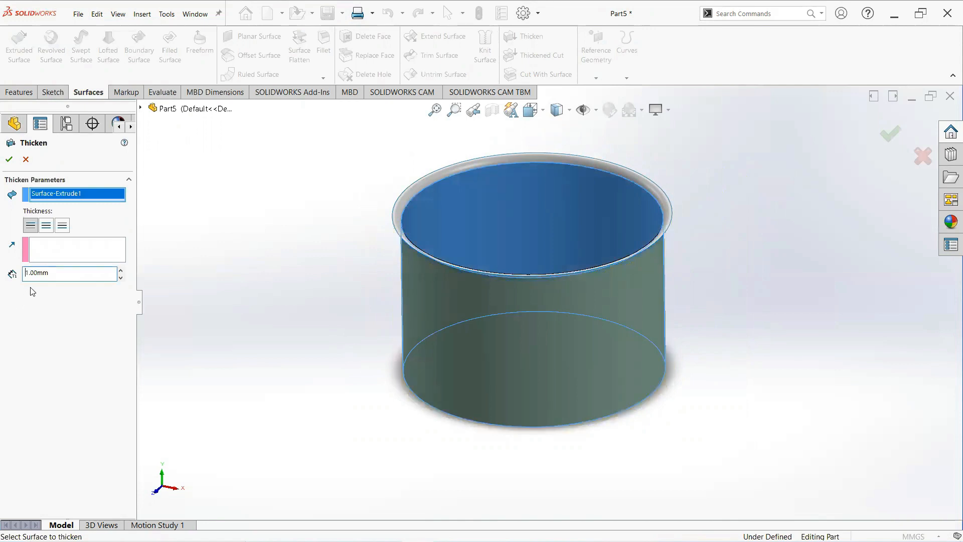
click(9, 158)
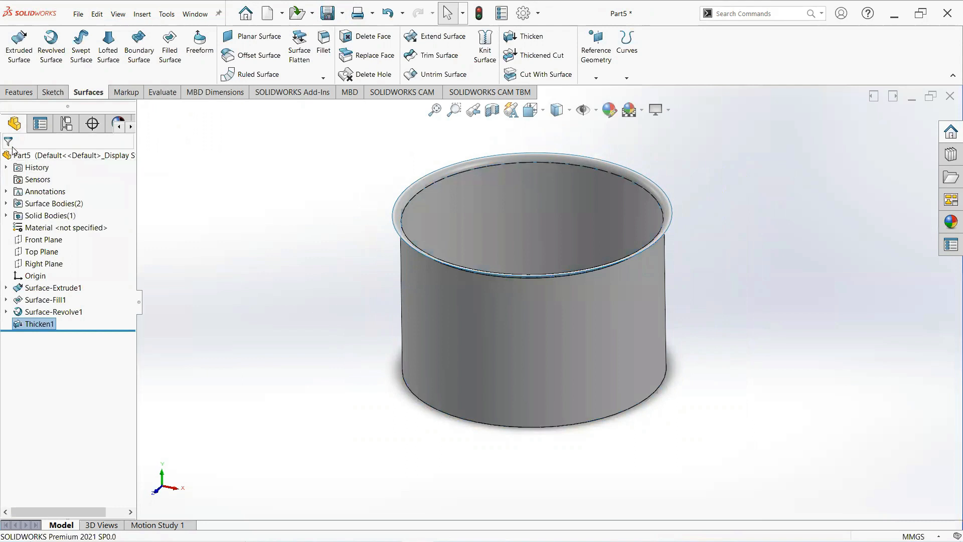
Step: Thicken the revolved rim surface by 1 mm with Merge result enabled
click(544, 41)
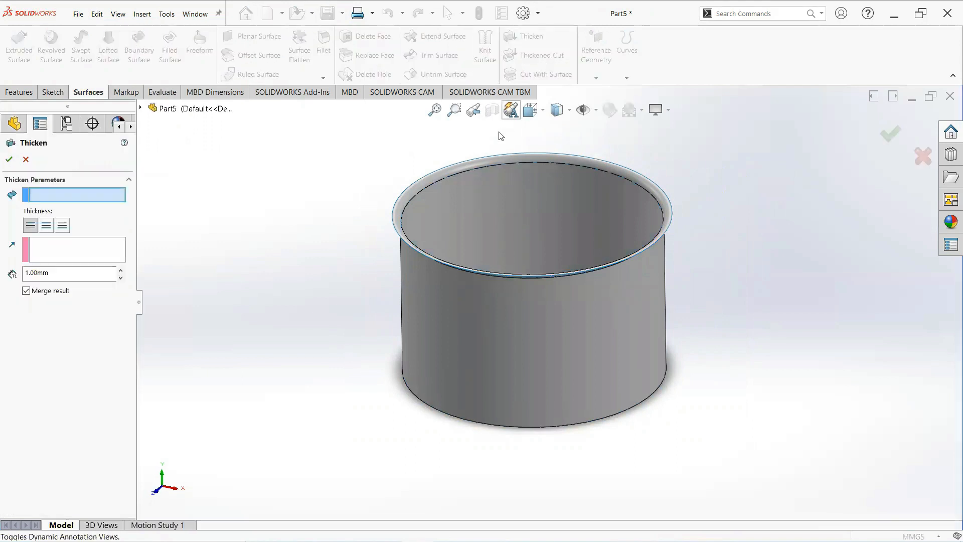
click(429, 184)
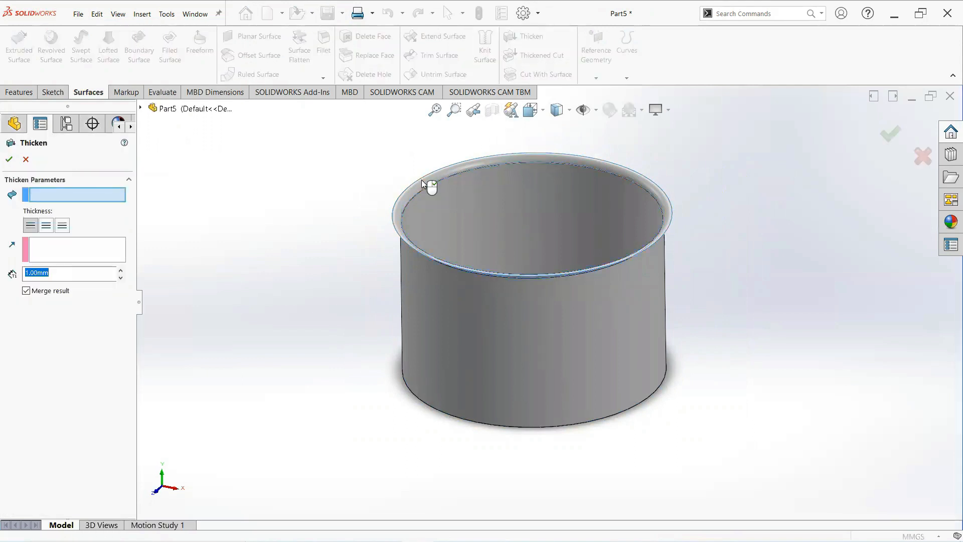
click(10, 159)
Step: Thicken the filled bottom surface by 1 mm, merging it with the existing bodies
middle_drag(345, 302, 346, 116)
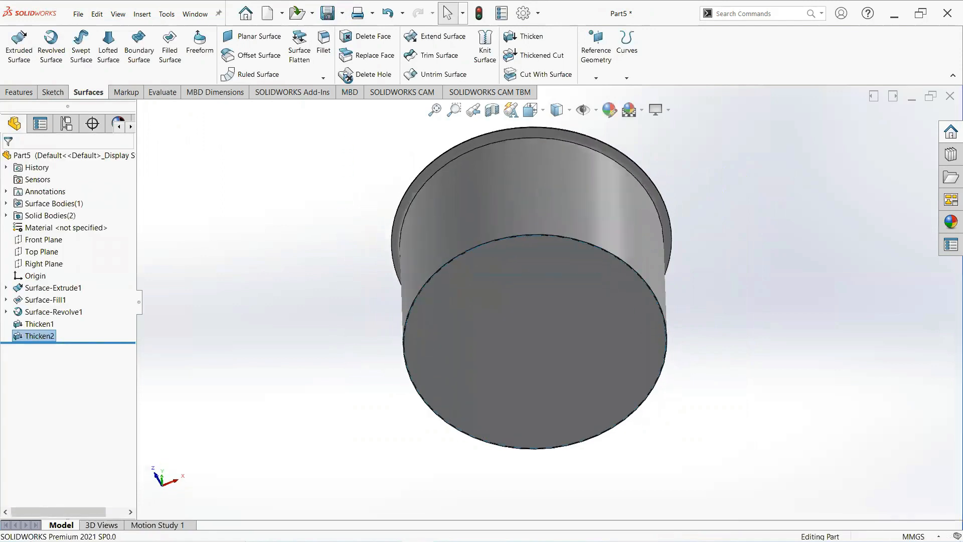
middle_drag(346, 76, 350, 68)
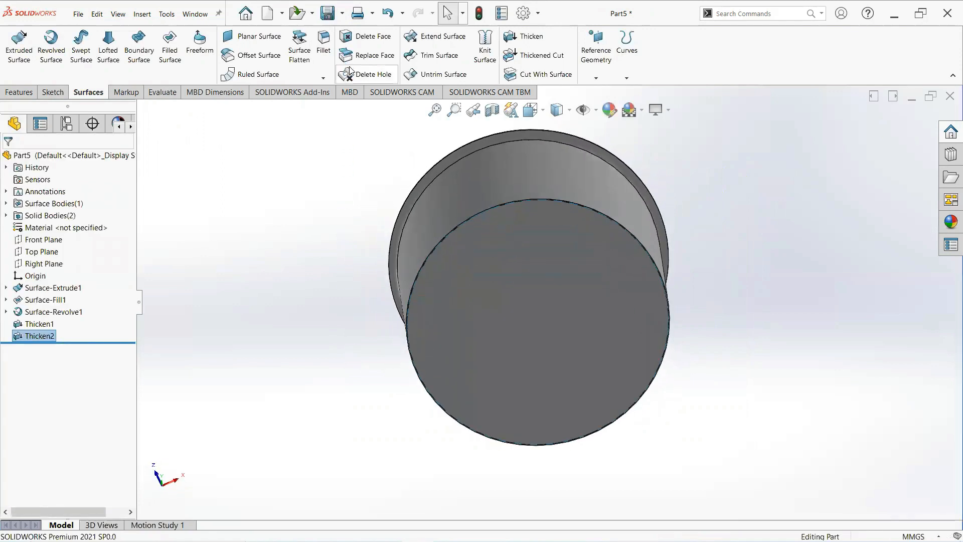
click(525, 40)
click(547, 298)
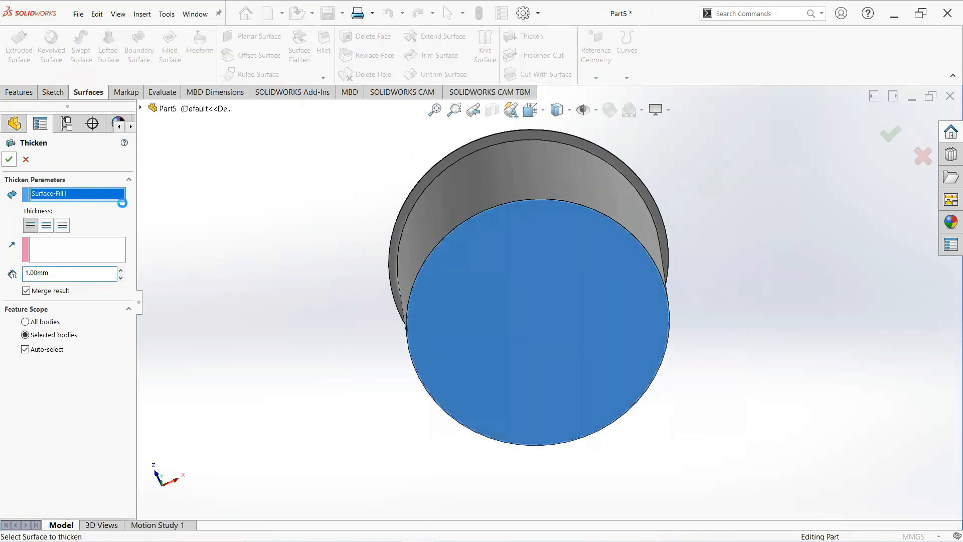
key(Return)
Step: Create a reference plane parallel to the Front Plane, offset 160 mm toward the container's front
middle_drag(277, 318, 278, 420)
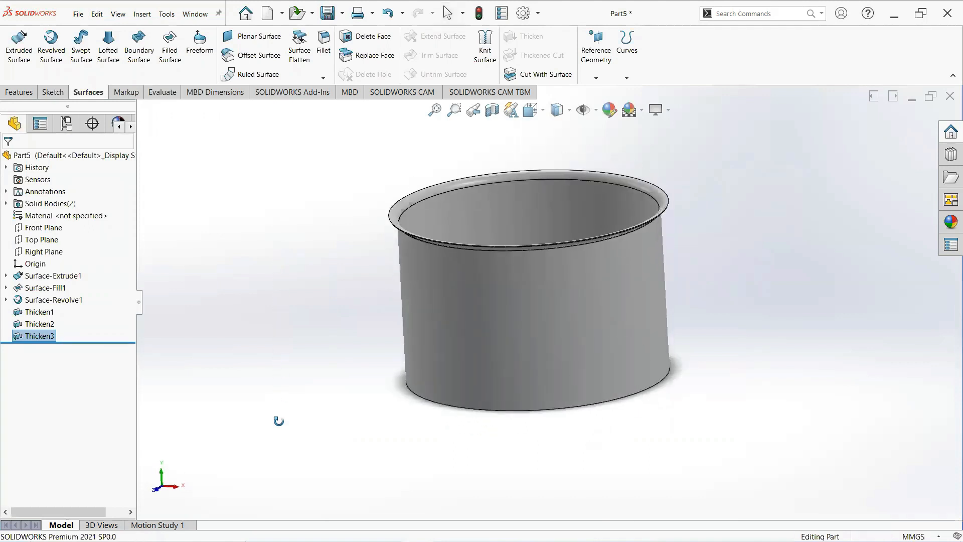
click(42, 228)
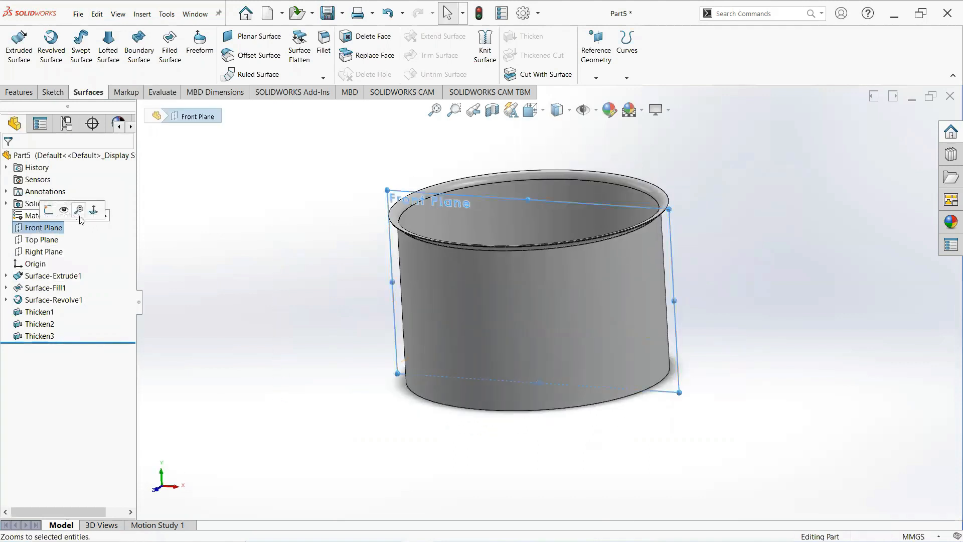
click(94, 210)
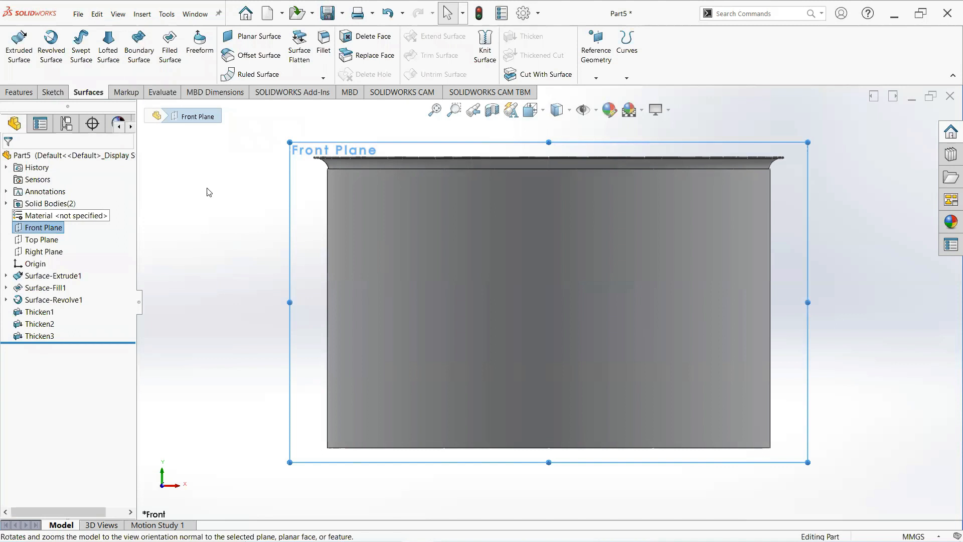
click(18, 92)
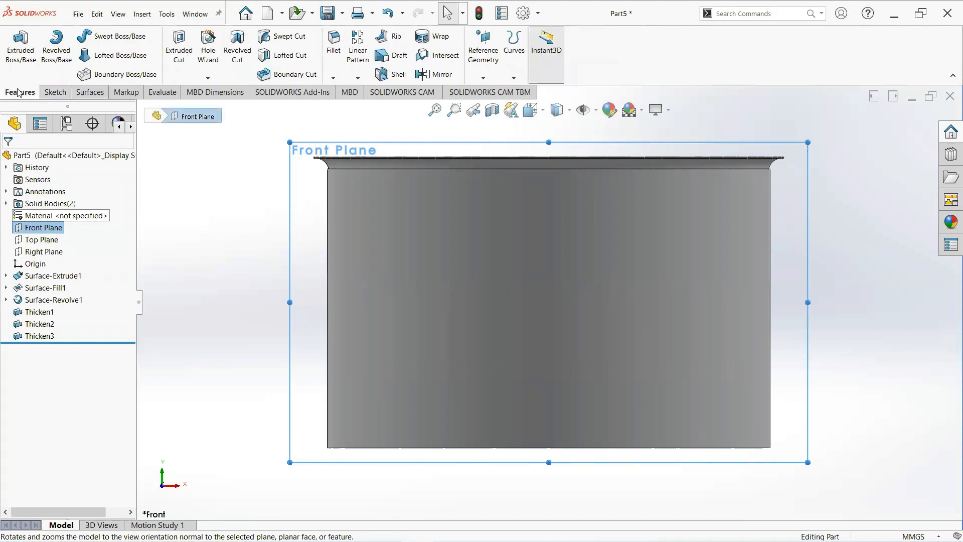
click(483, 79)
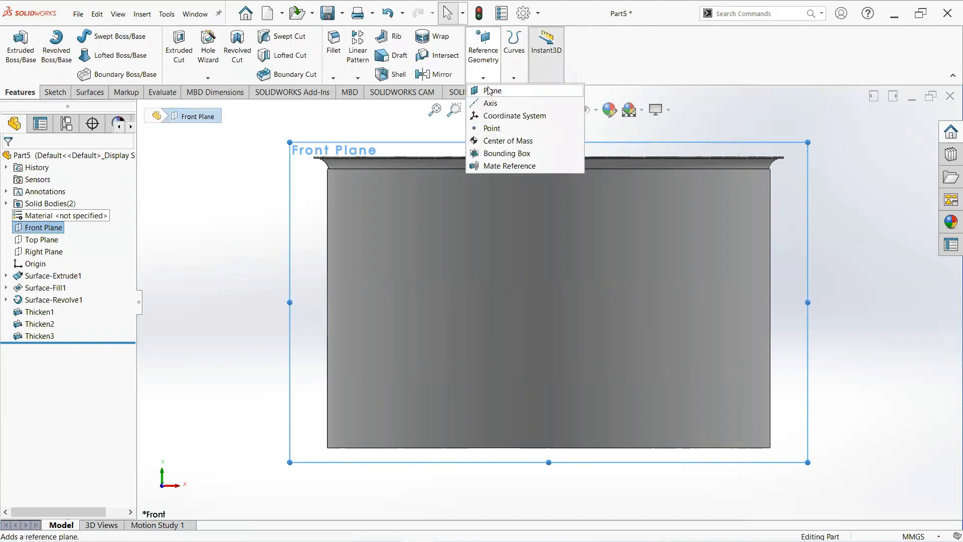
click(490, 91)
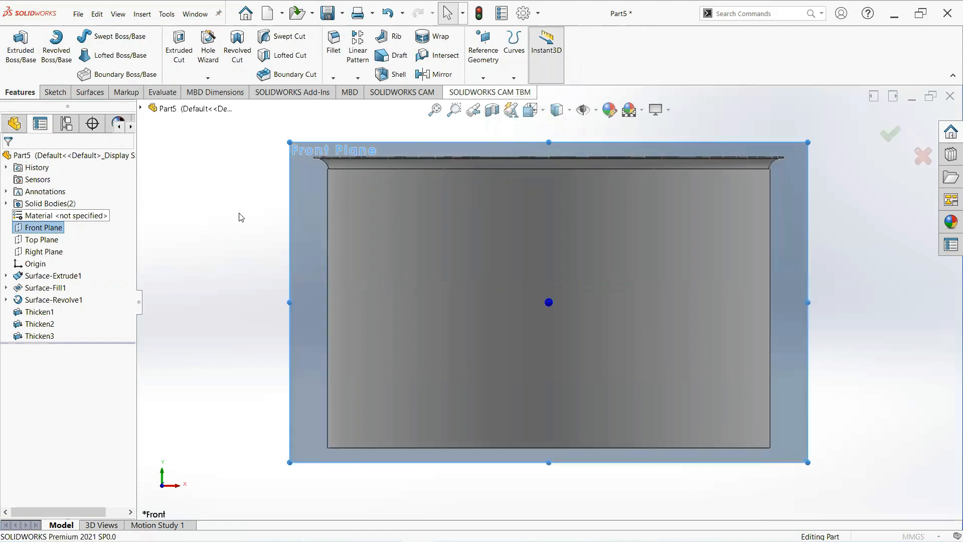
middle_drag(251, 228, 374, 321)
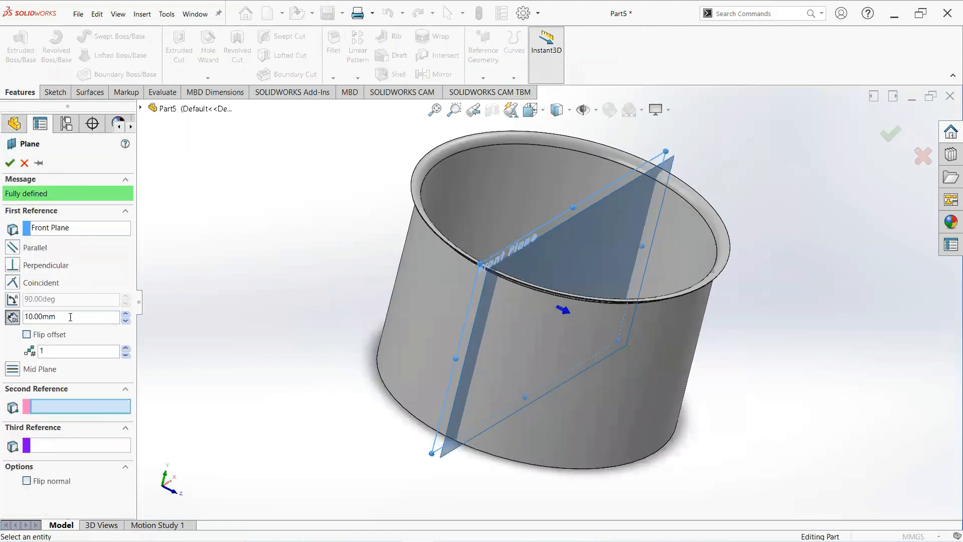
drag(71, 317, 1, 302)
text(160)
key(Return)
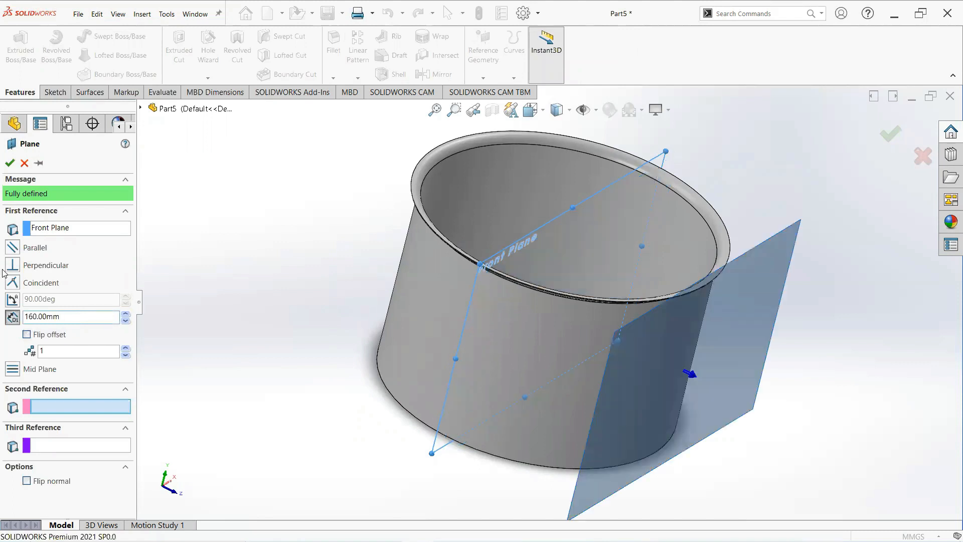
click(12, 164)
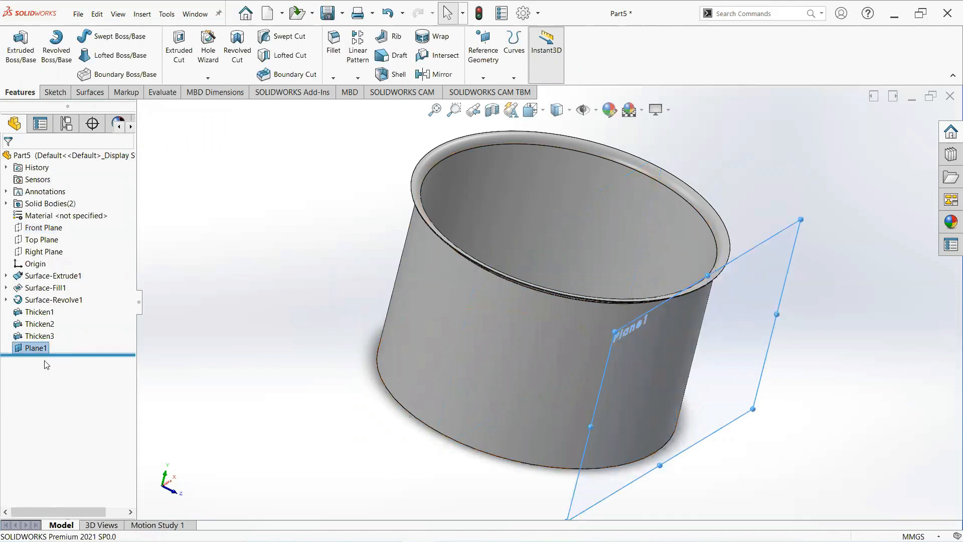
Step: On the new offset plane, sketch a vertical line about 24 mm long, running down from the midpoint of the rim's top edge
right_click(33, 348)
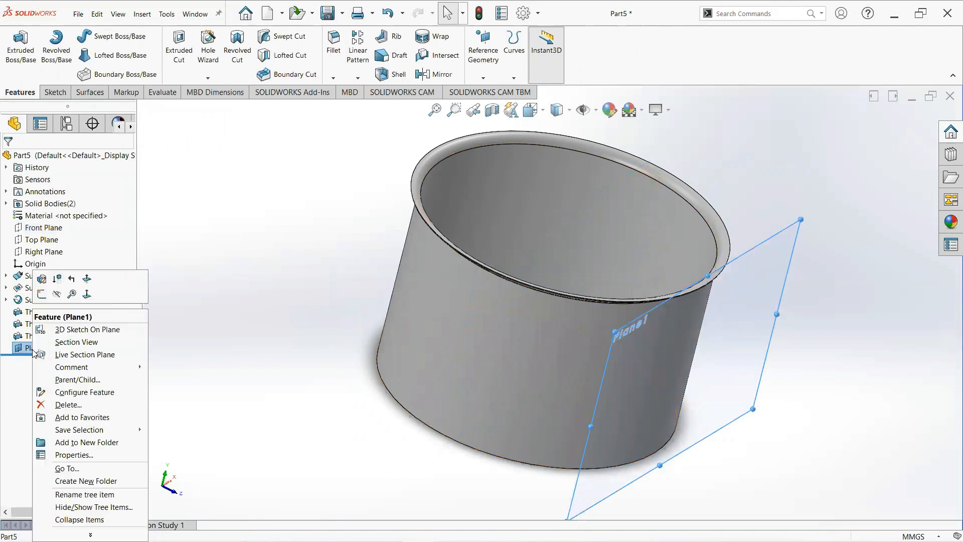
click(41, 295)
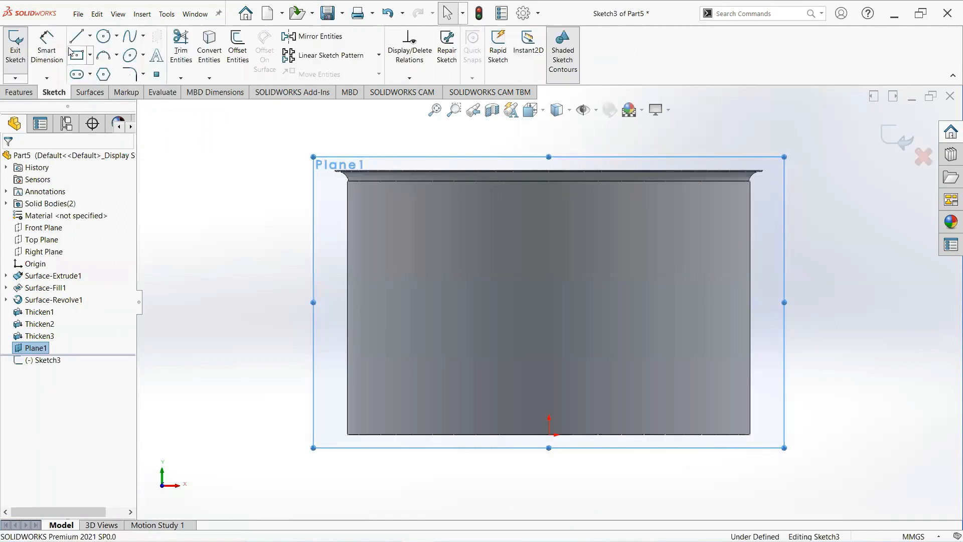
click(75, 38)
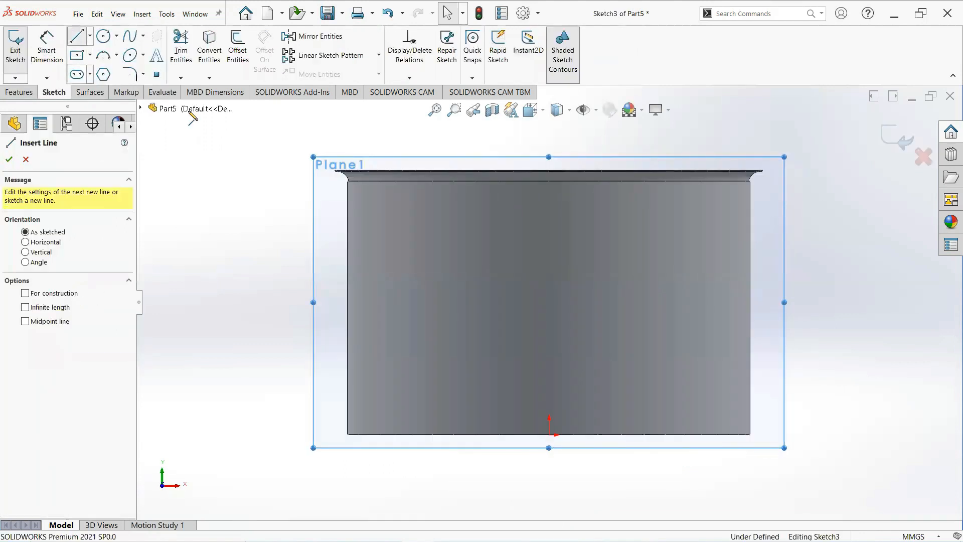
click(549, 170)
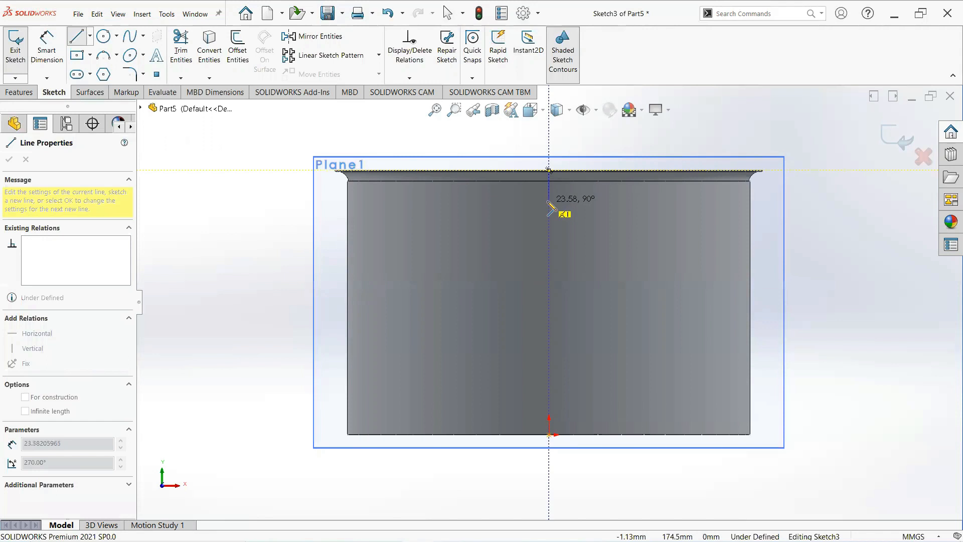
click(548, 201)
right_click(548, 201)
click(569, 209)
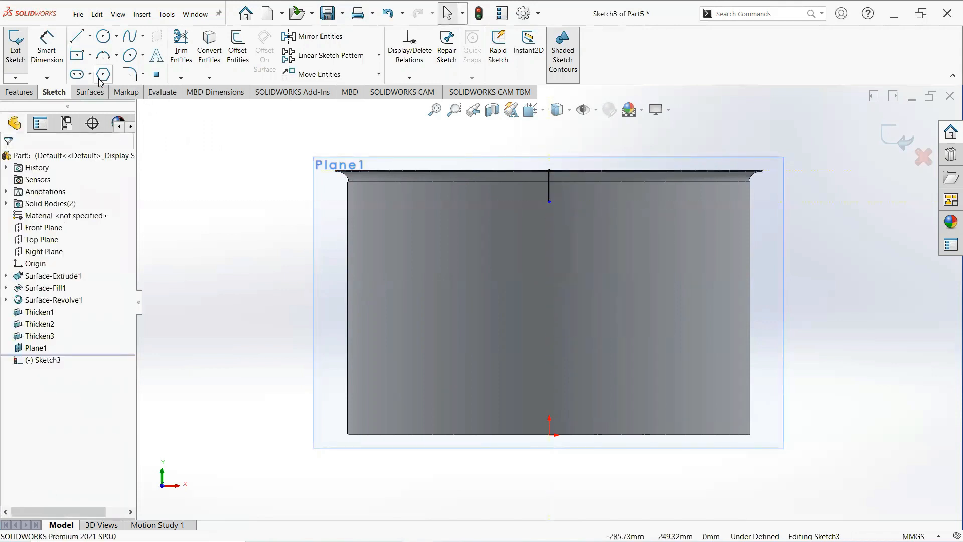
Step: Dimension the vertical line below the rim's top edge and set its length to 25 mm
click(51, 56)
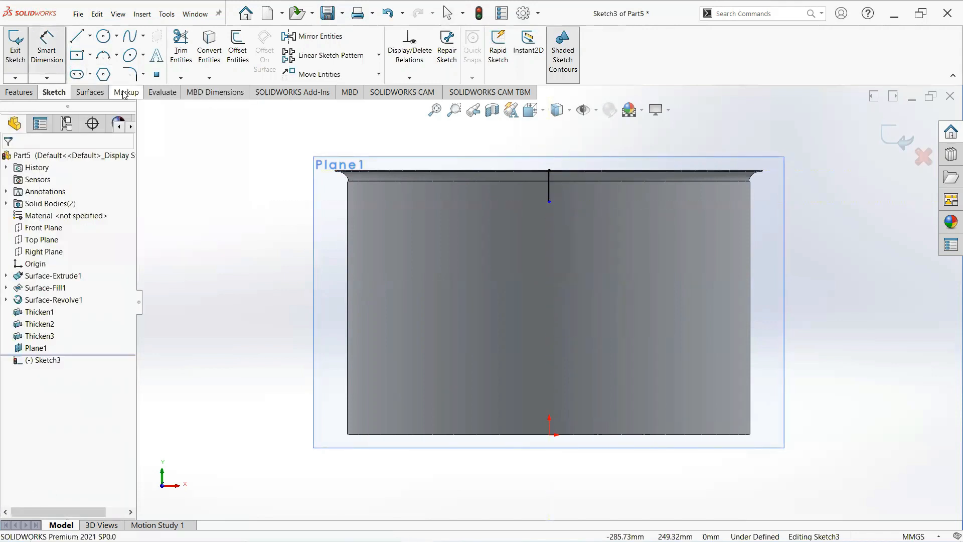
click(550, 197)
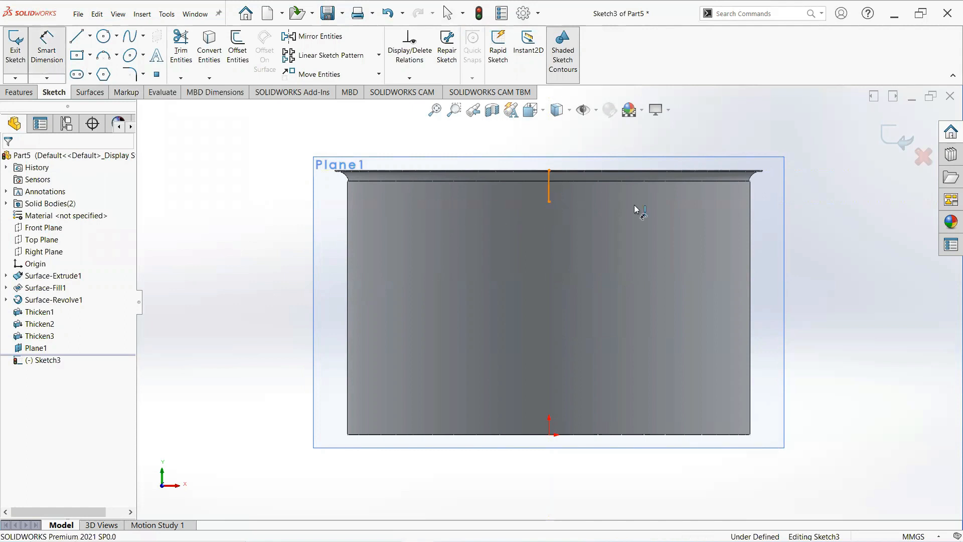
click(797, 220)
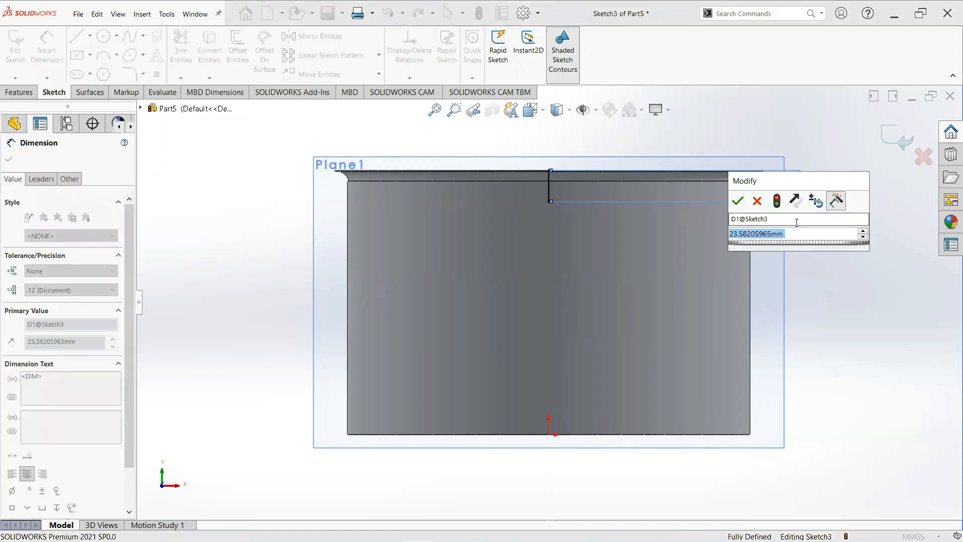
text(25)
key(Return)
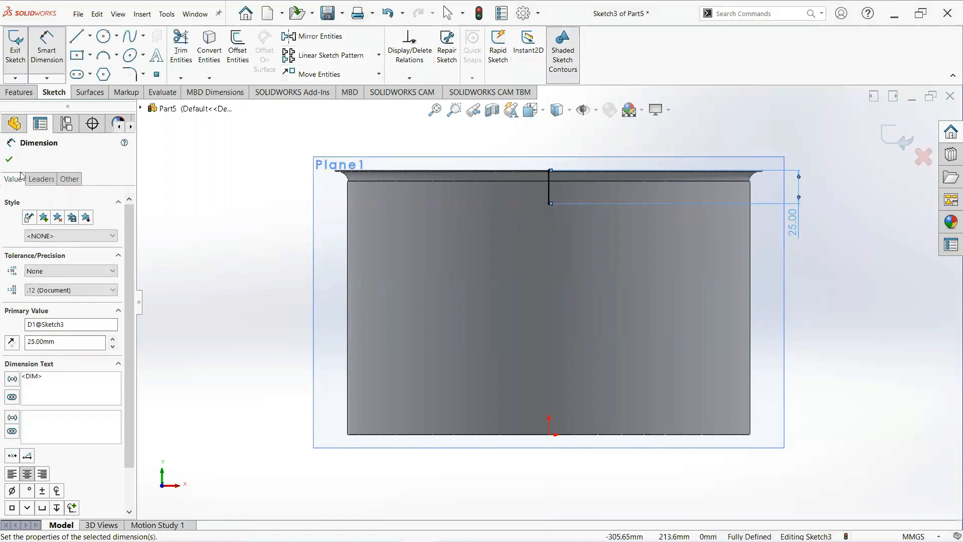
click(9, 159)
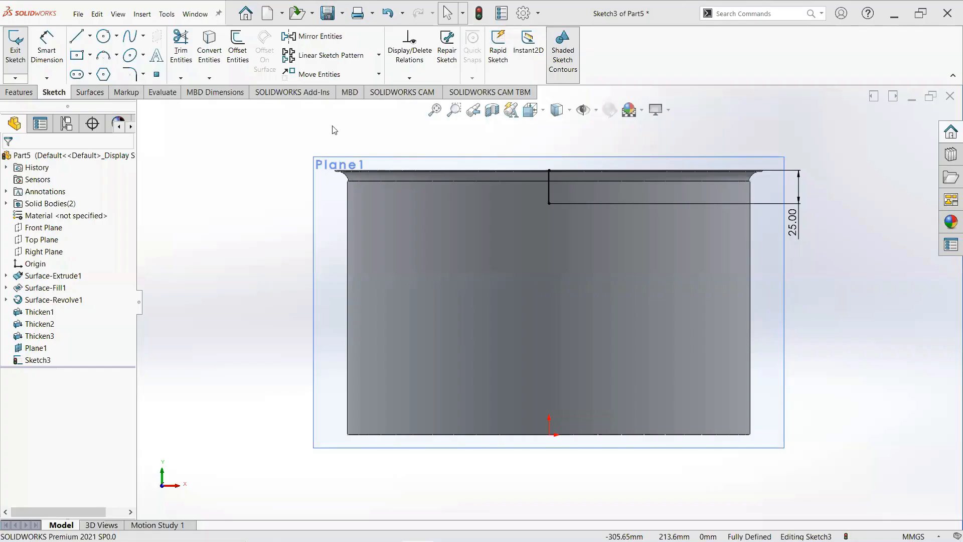
Step: Sketch a center rectangle about 39 mm wide and 25 mm high, centred on the lower end of the vertical line
click(90, 55)
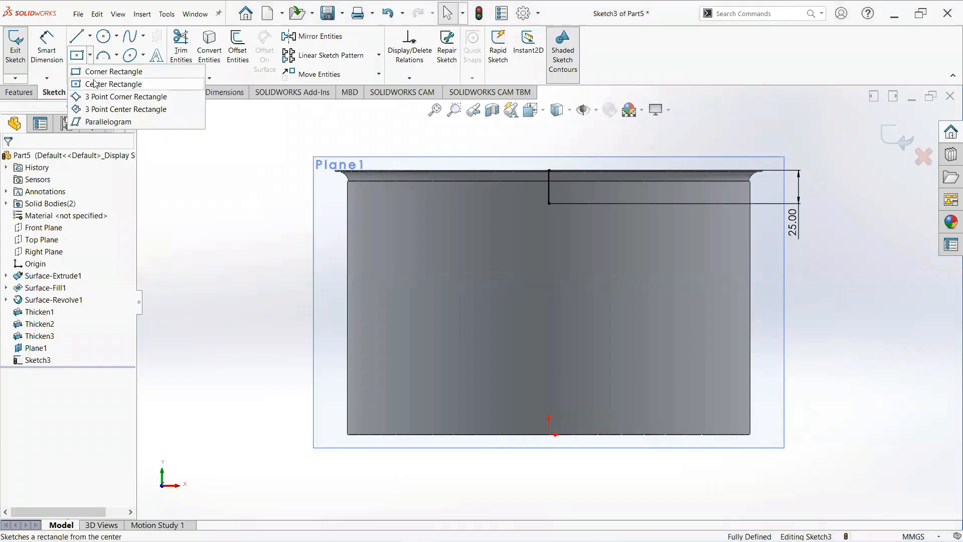
click(95, 84)
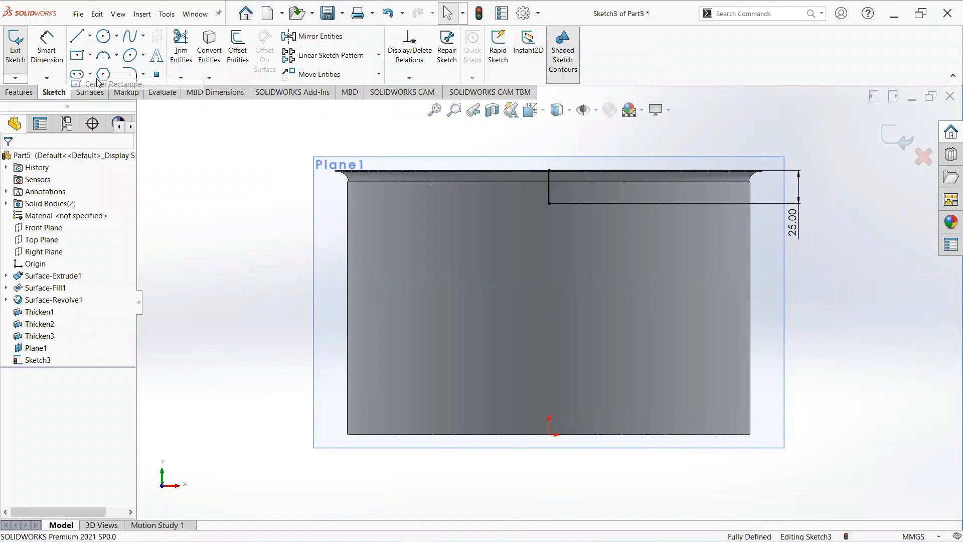
click(549, 203)
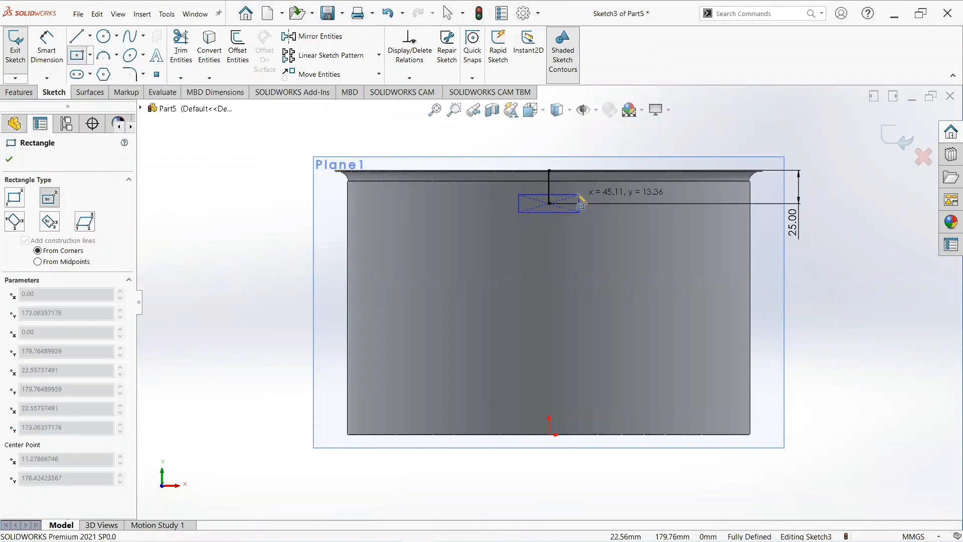
click(575, 188)
right_click(575, 189)
key(Escape)
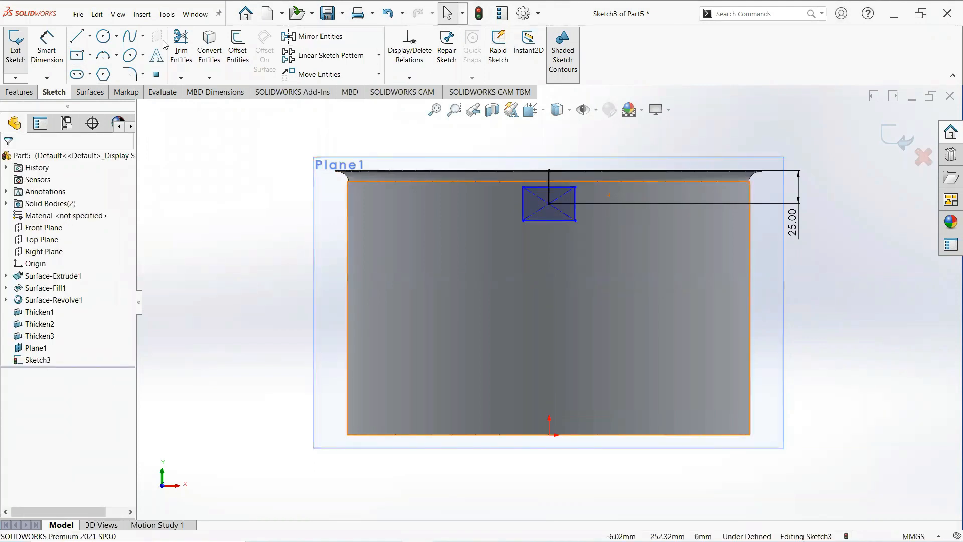
Step: Dimension the rectangle's top edge and set its width to 37.7 mm
click(55, 59)
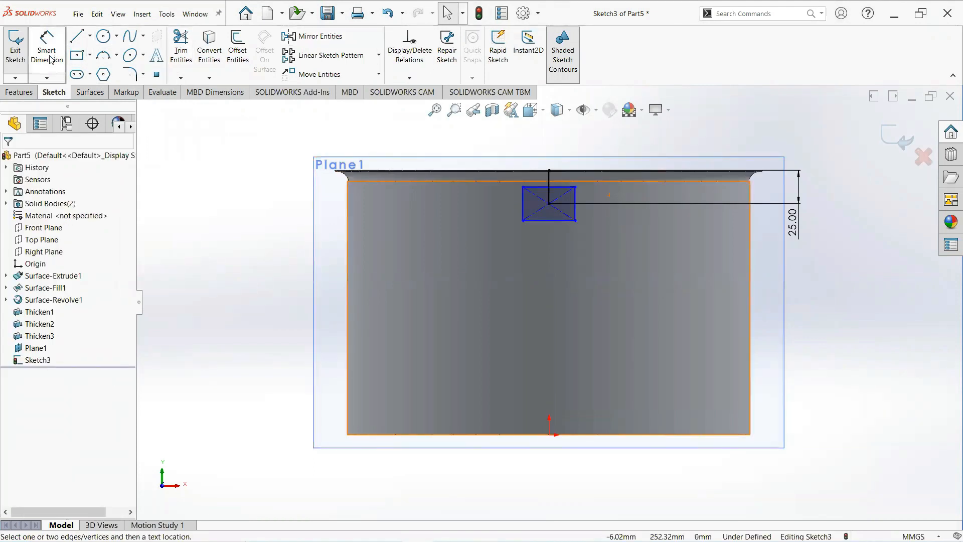
click(538, 188)
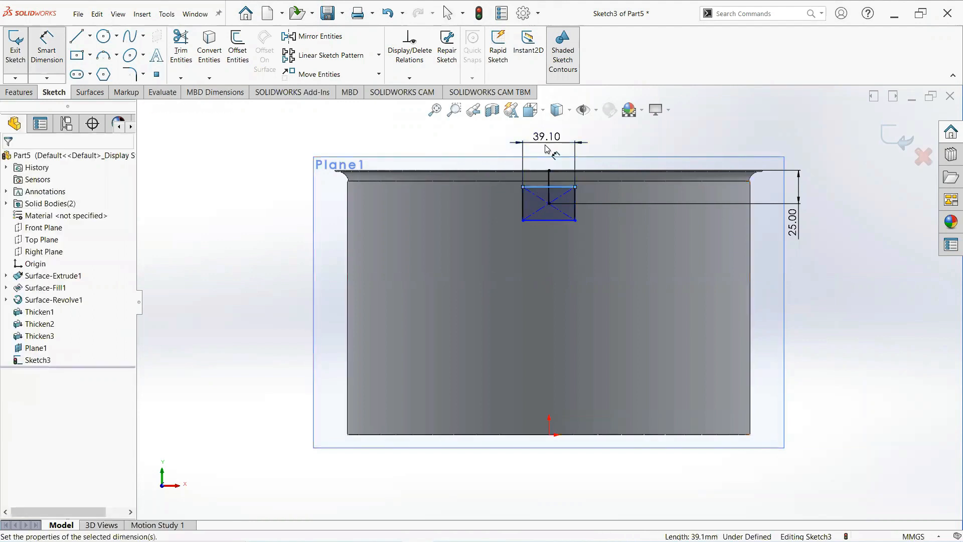
click(563, 145)
text(37)
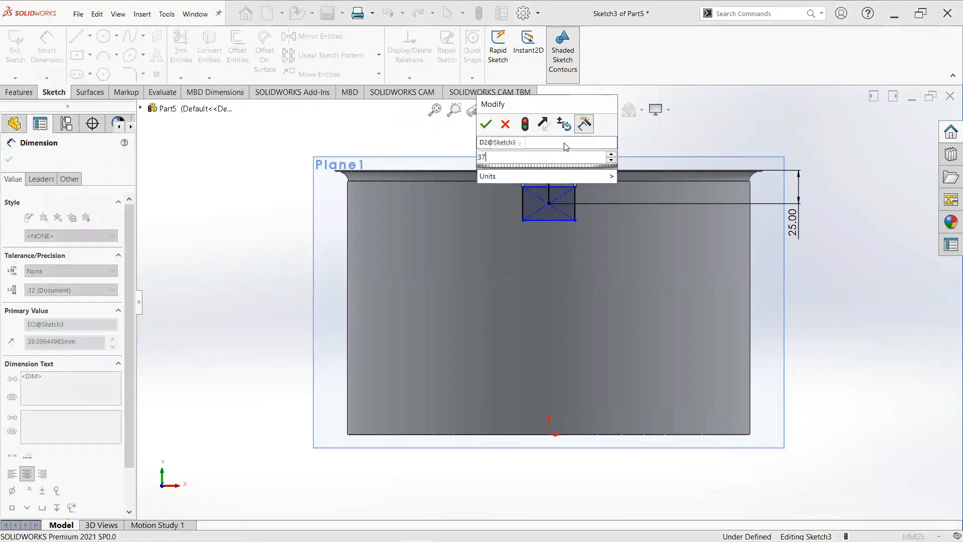
text(.7)
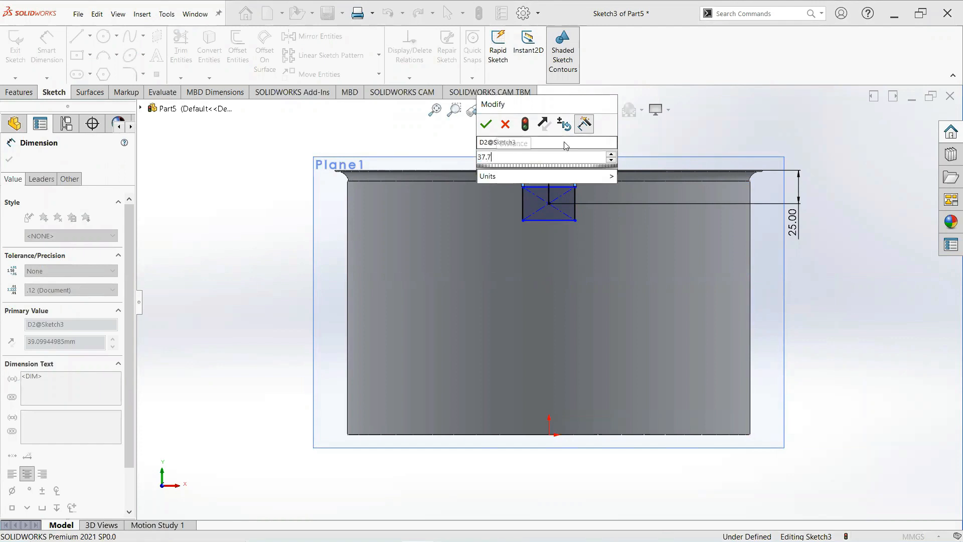
key(Return)
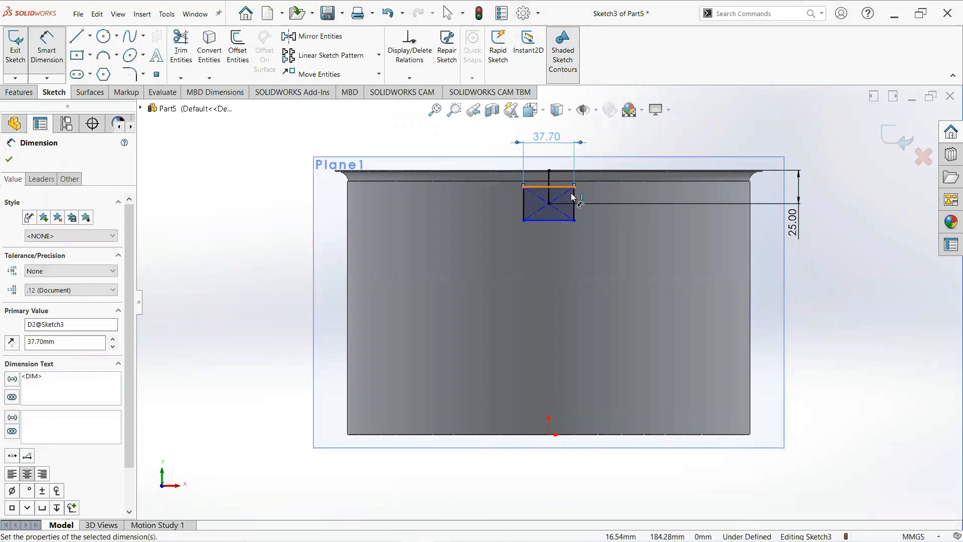
Step: Dimension the rectangle's vertical side and set its height to 27.5 mm
click(573, 204)
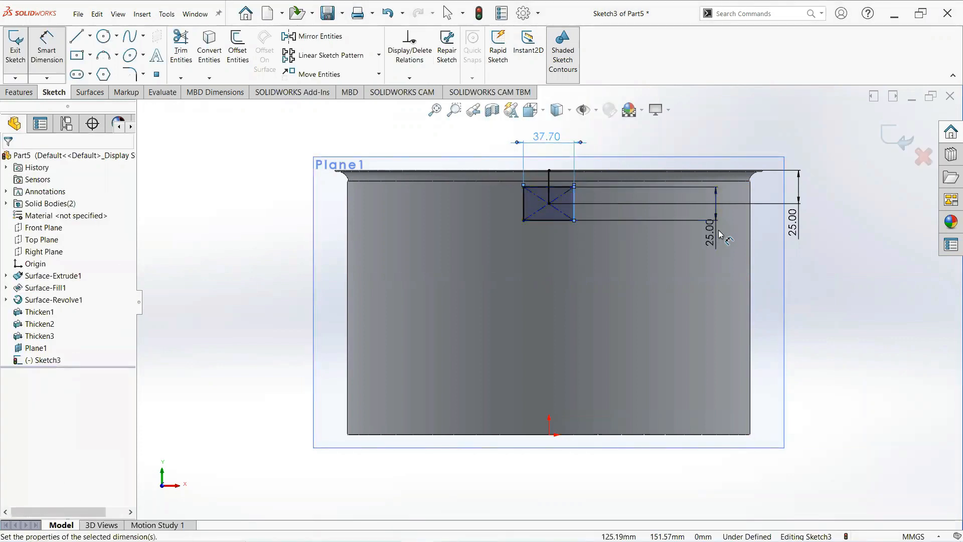
click(709, 226)
text(2)
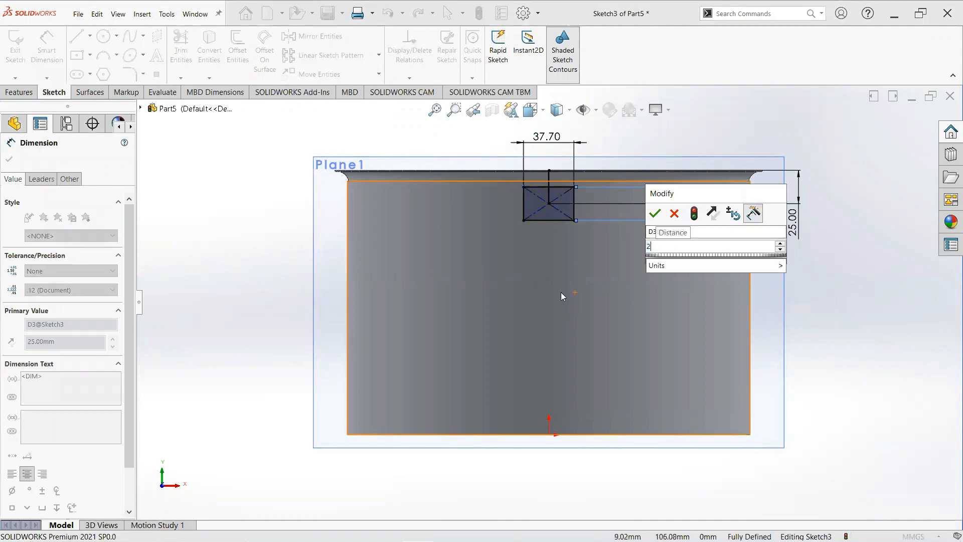
text(7.5)
key(Return)
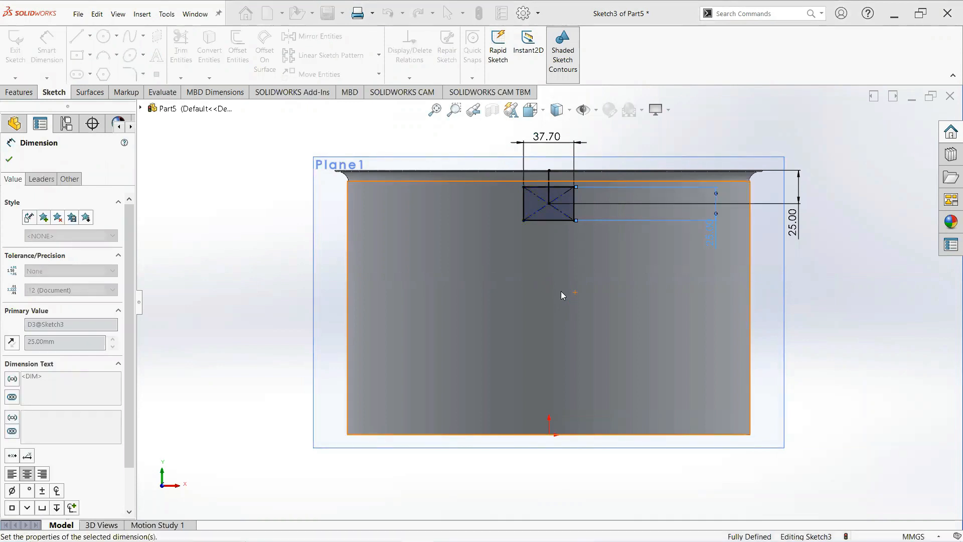
click(10, 159)
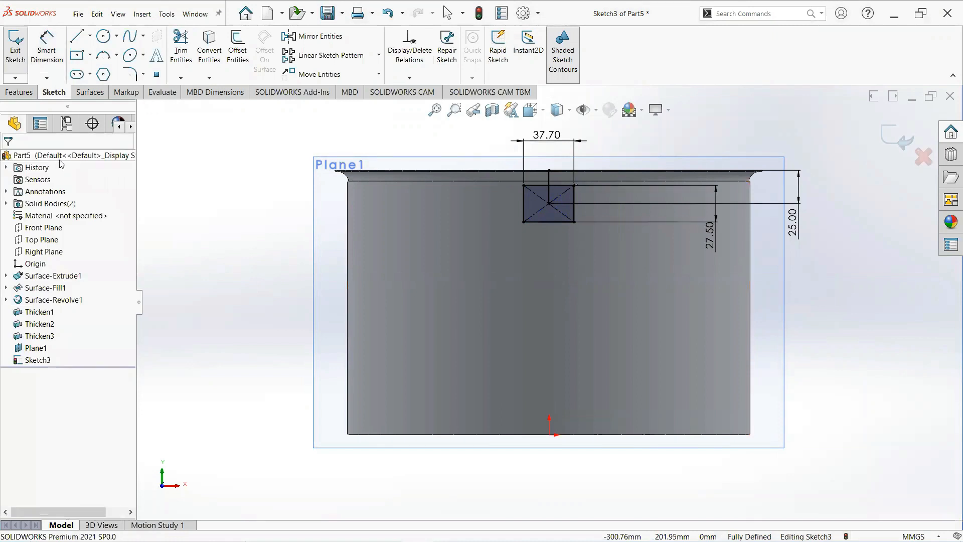
Step: Convert the 25 mm vertical line above the rectangle's center into construction geometry
click(549, 186)
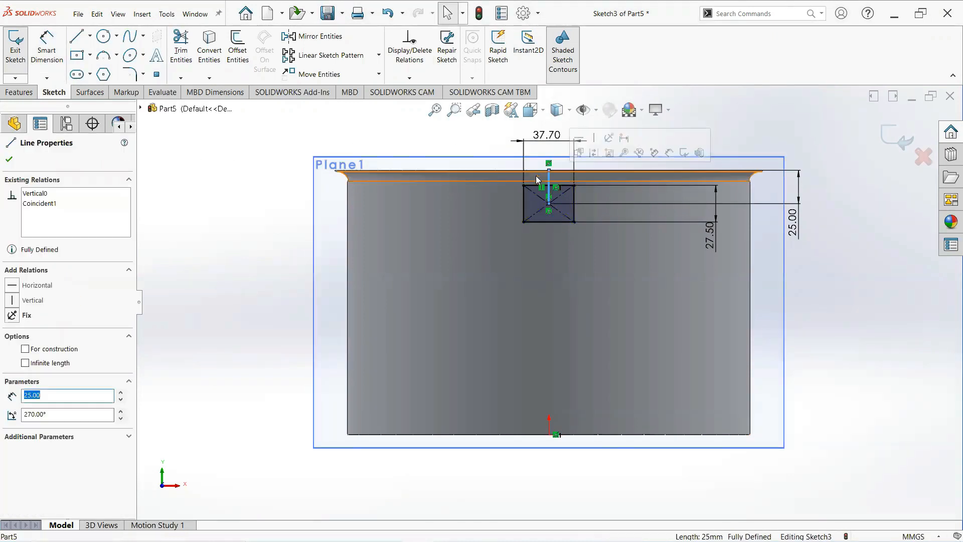
click(25, 348)
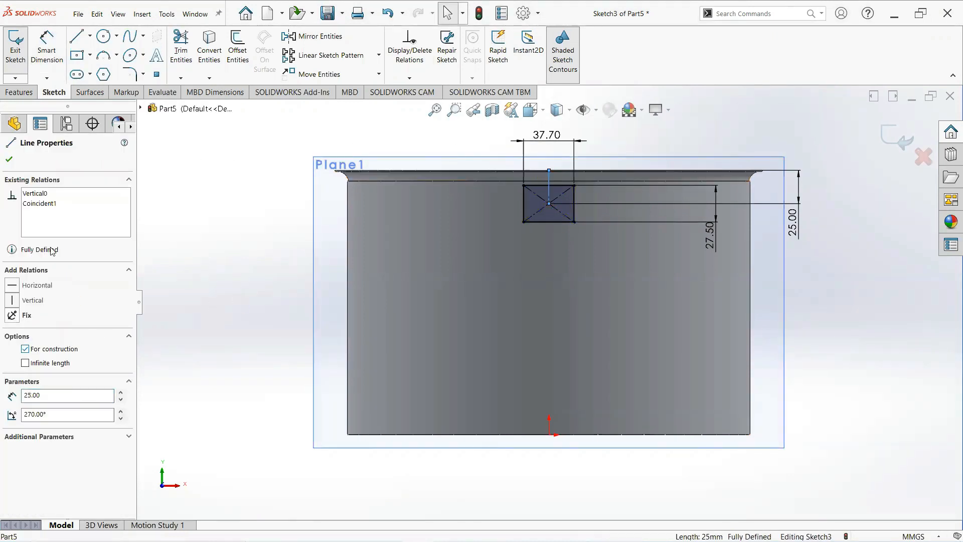
click(10, 160)
Step: Extrude the rectangle in the reversed direction, Up To Surface, ending at the container's outer wall with Merge result enabled
middle_drag(218, 218, 244, 229)
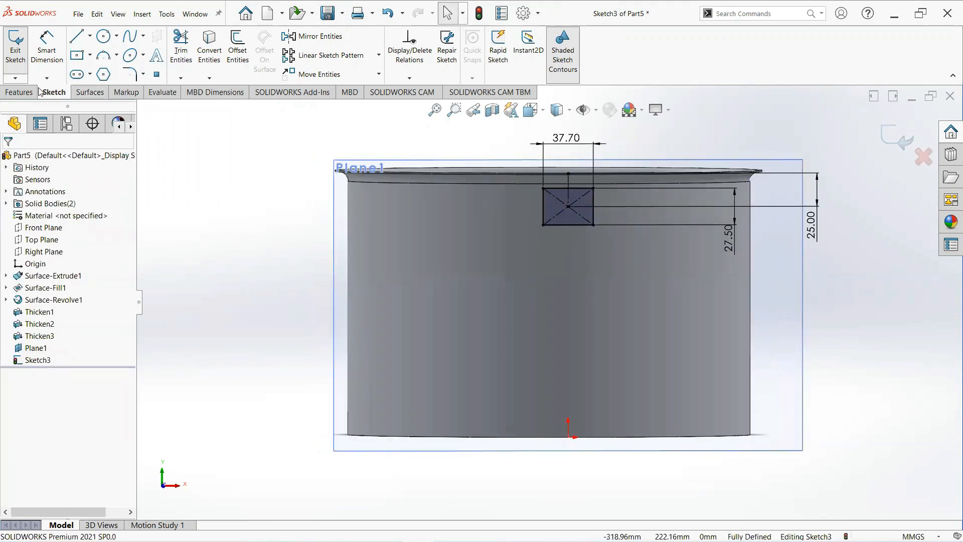
click(24, 92)
click(21, 46)
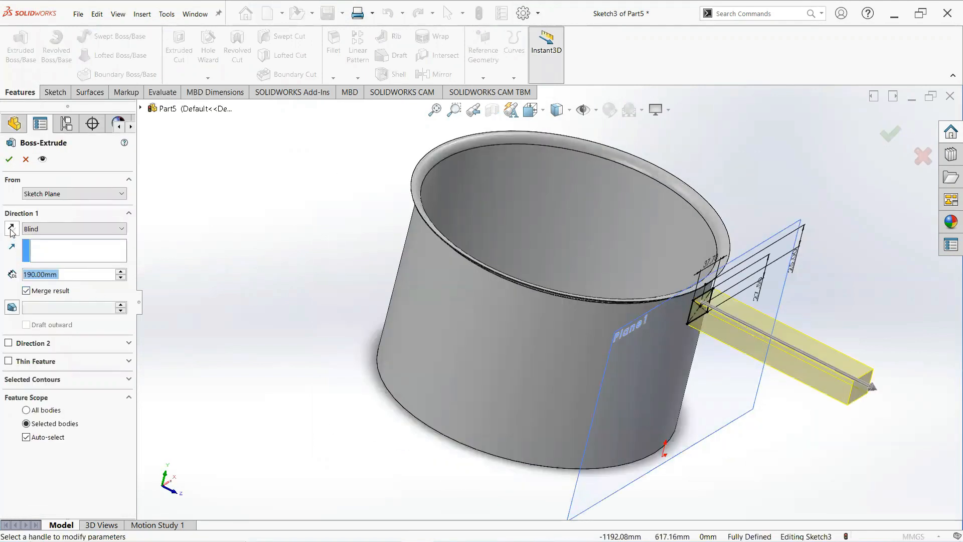
click(11, 230)
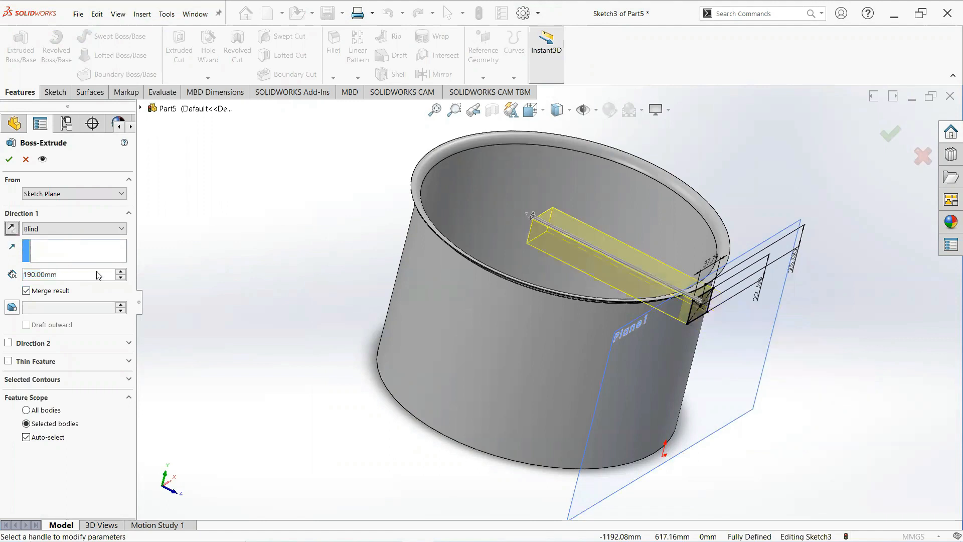
click(88, 228)
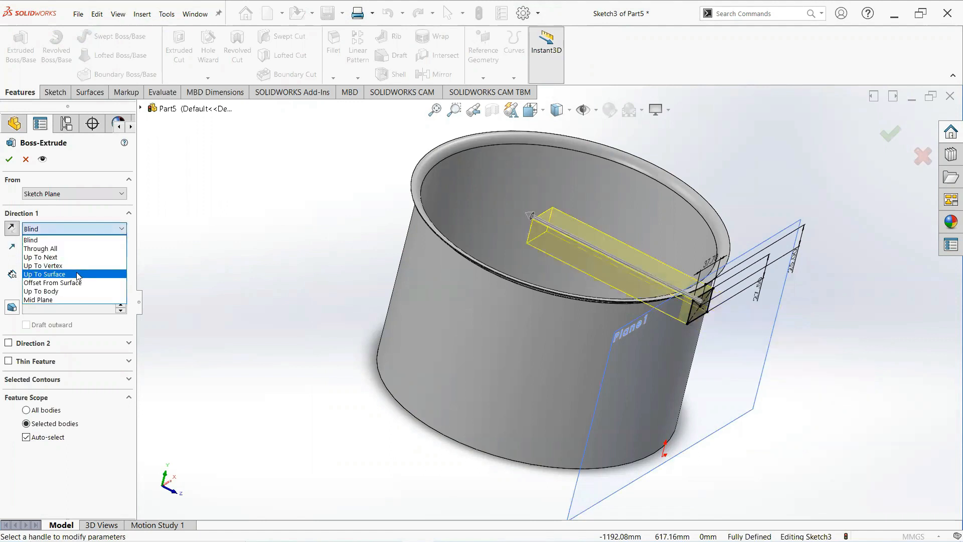
click(77, 271)
click(590, 316)
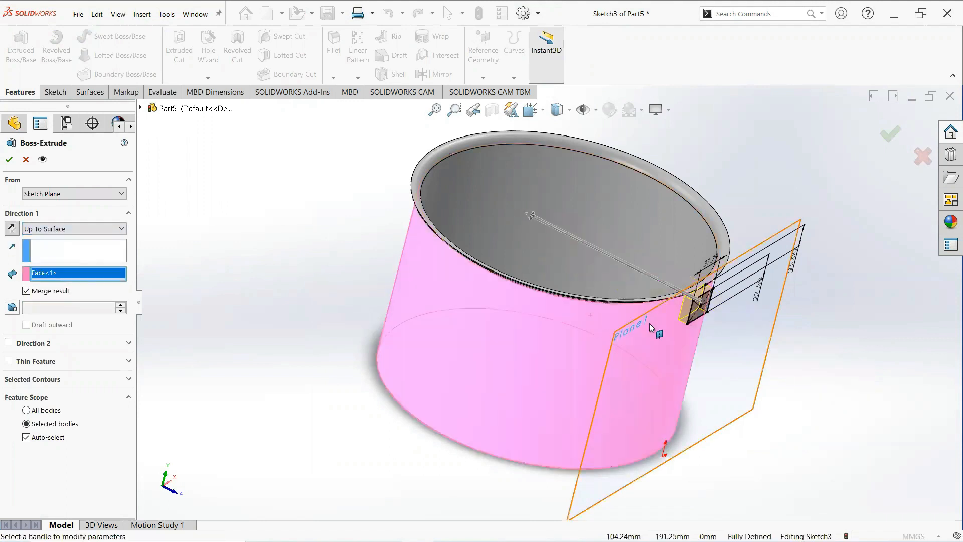
click(10, 160)
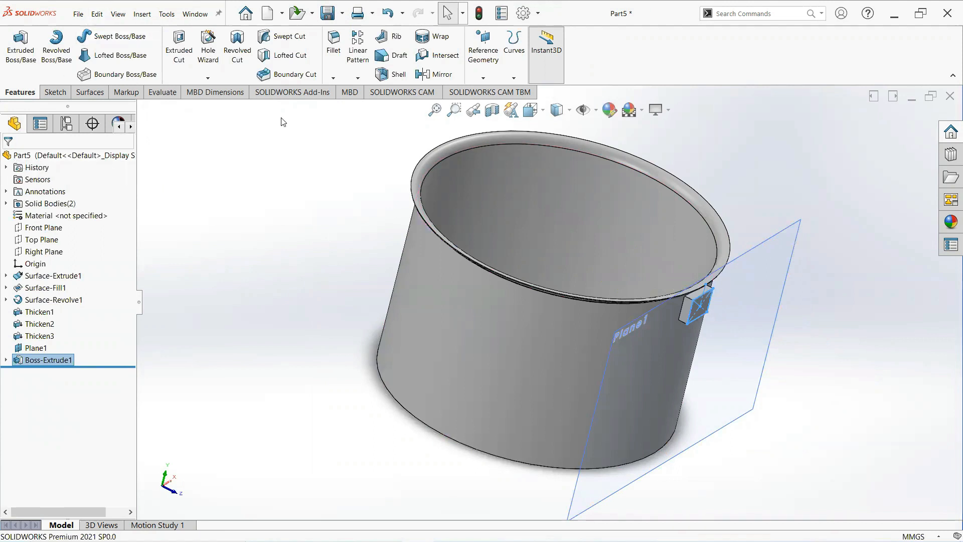
Step: On the front face of the extruded block, sketch a vertical line about 14 mm long, down from the top edge's midpoint
middle_drag(879, 257, 890, 246)
scroll(627, 251, down, 4)
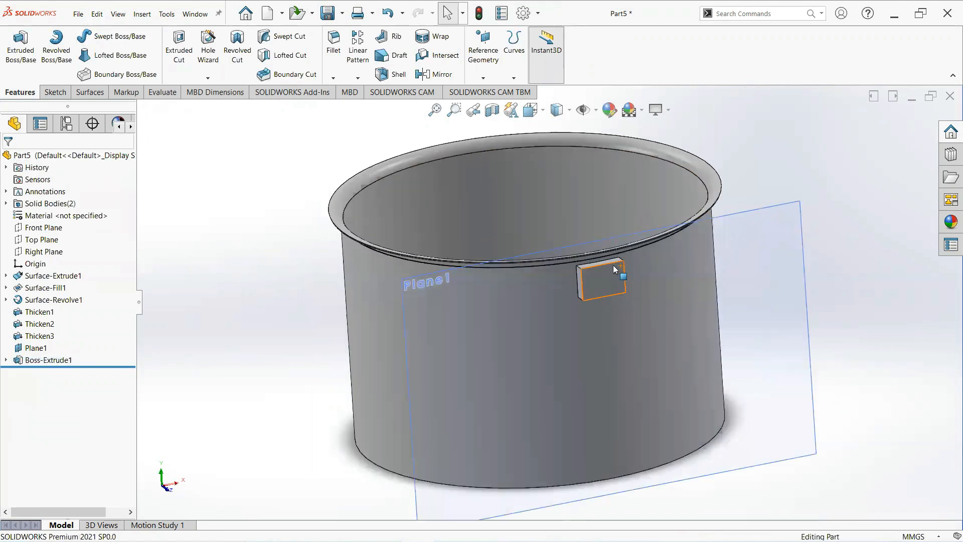
click(583, 292)
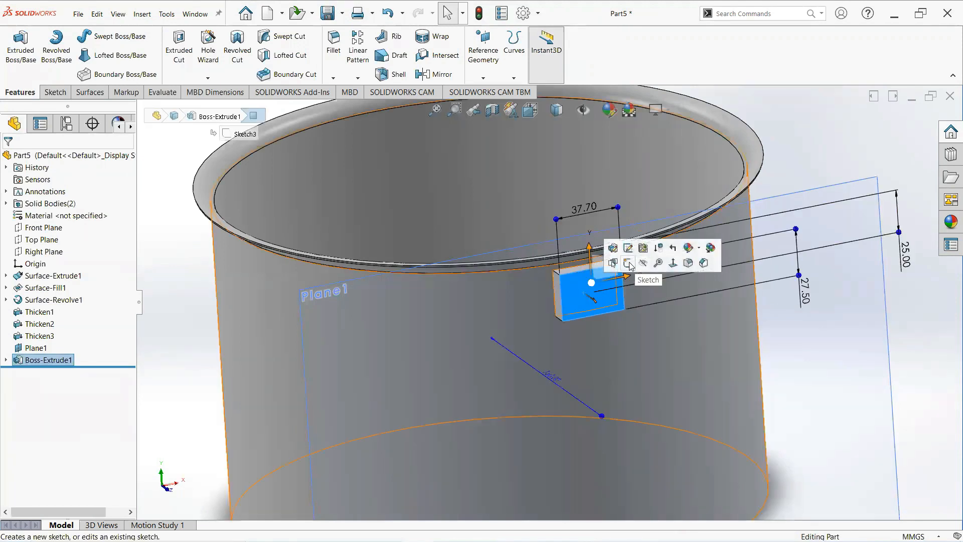
click(628, 263)
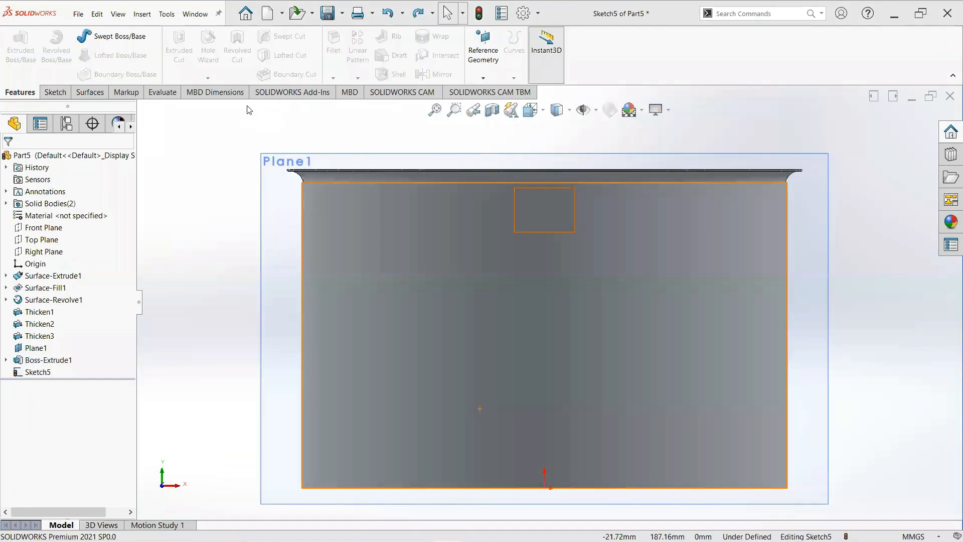
click(56, 94)
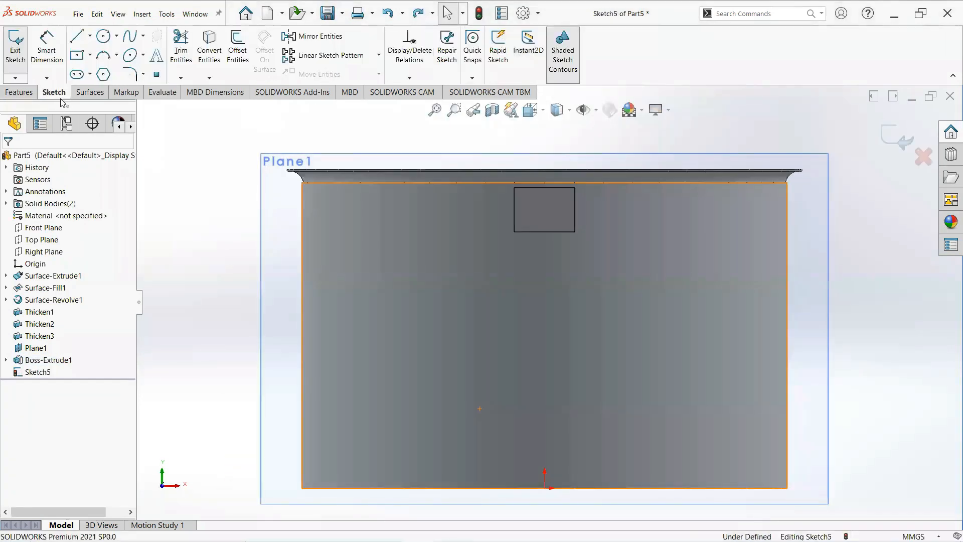
click(77, 39)
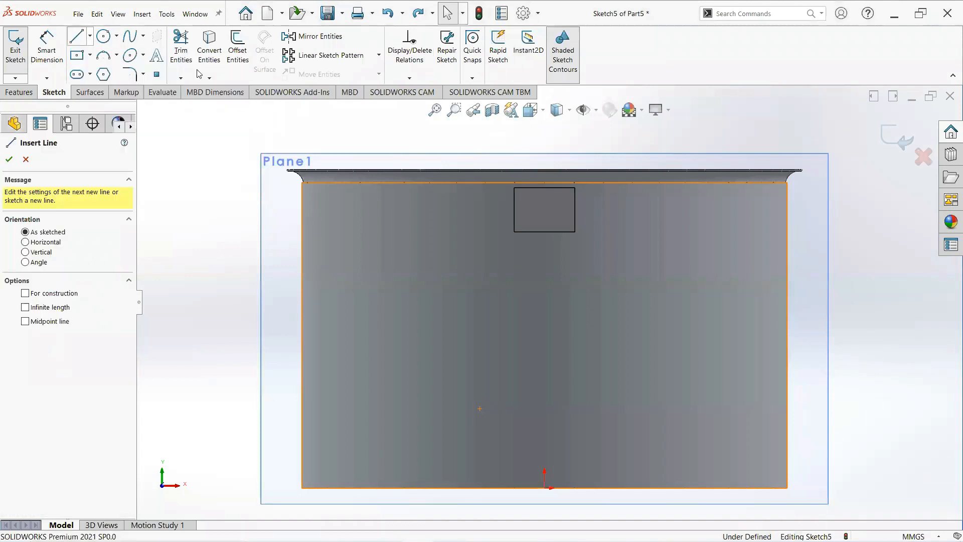
click(544, 188)
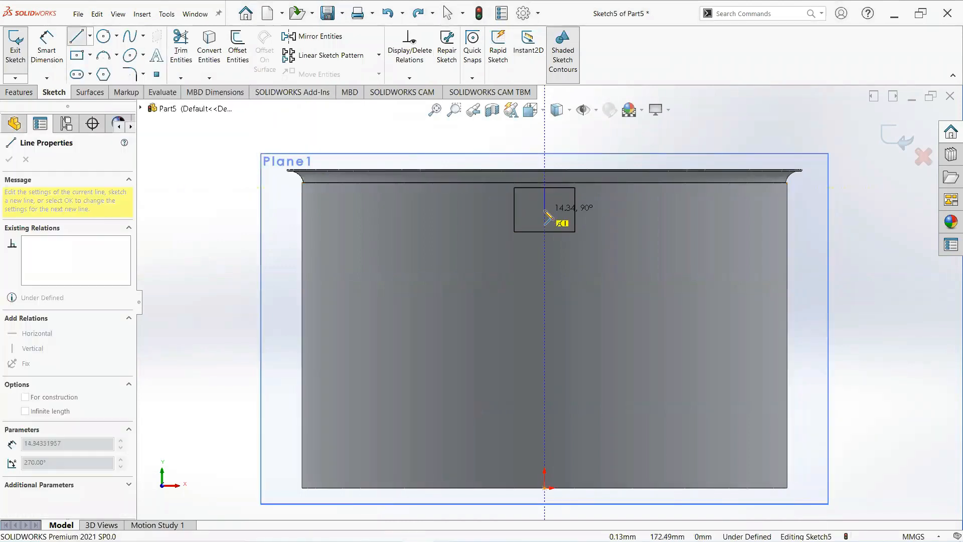
right_click(544, 210)
click(577, 220)
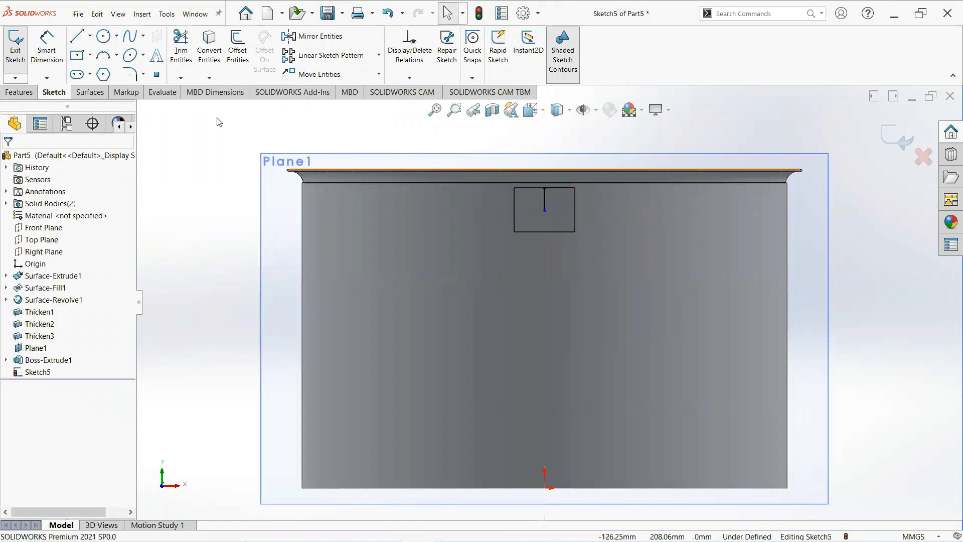
Step: Dimension the vertical line on the block's front face and set its length to 27.5/2 mm
click(50, 58)
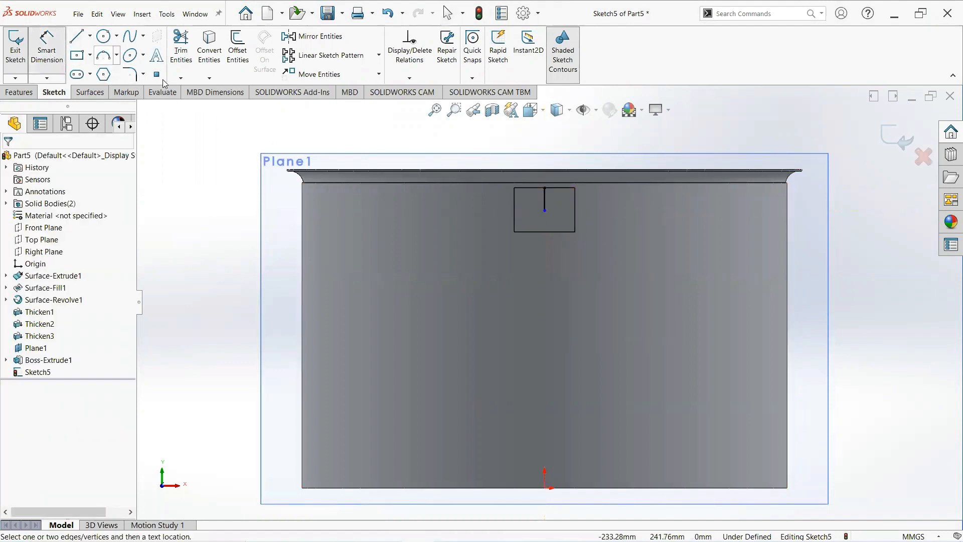
click(544, 201)
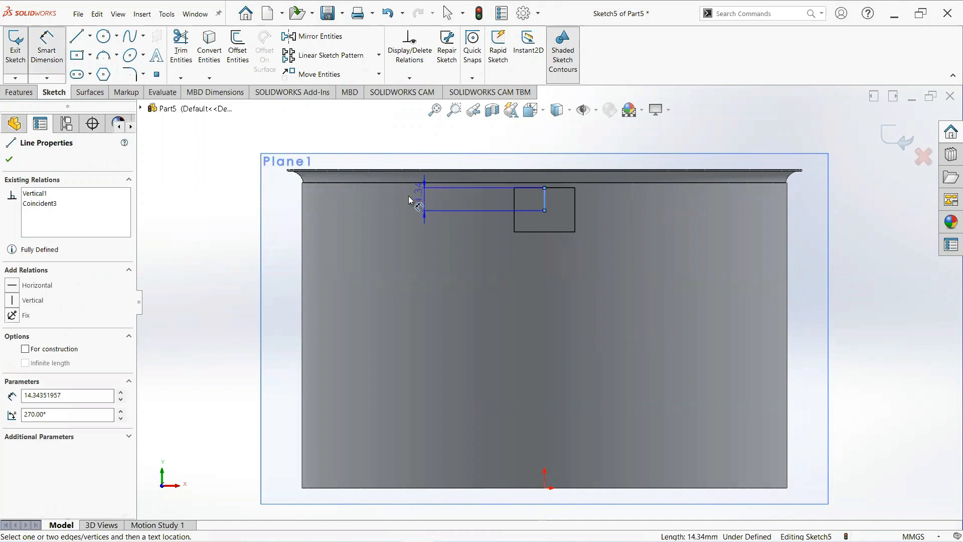
click(242, 201)
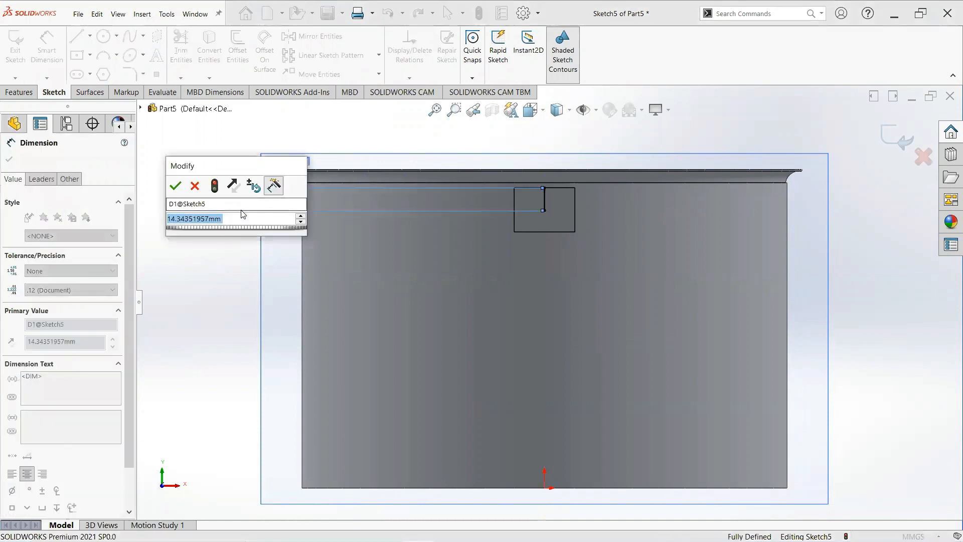
text(27.5/2)
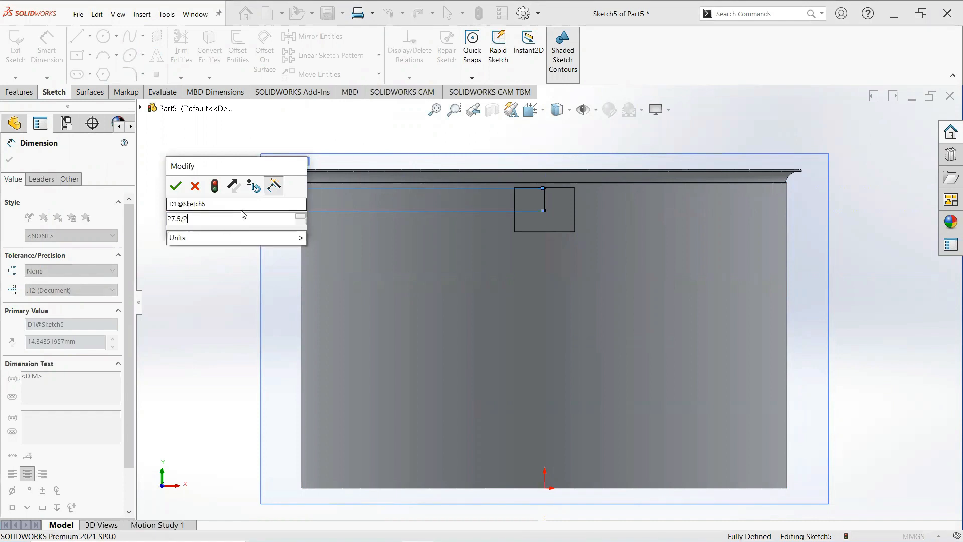
key(Return)
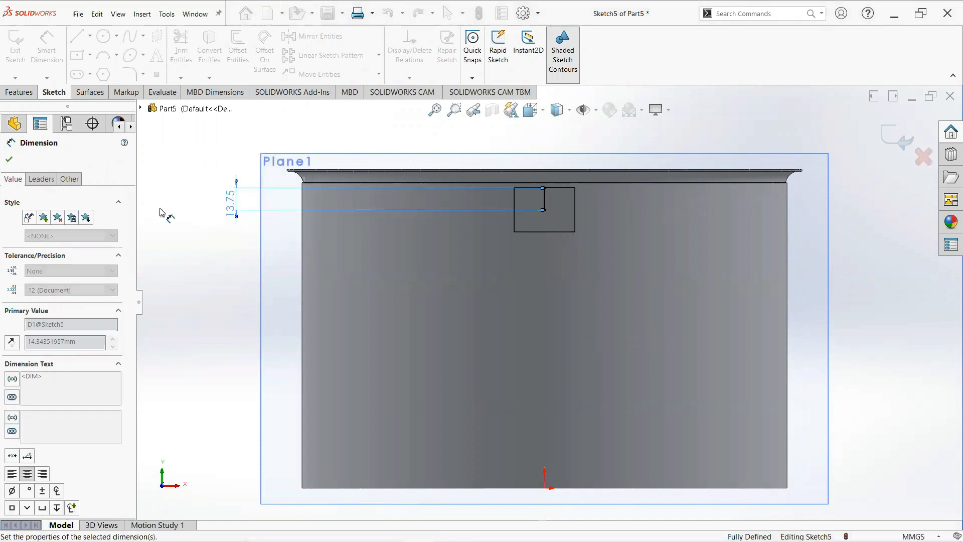
click(9, 159)
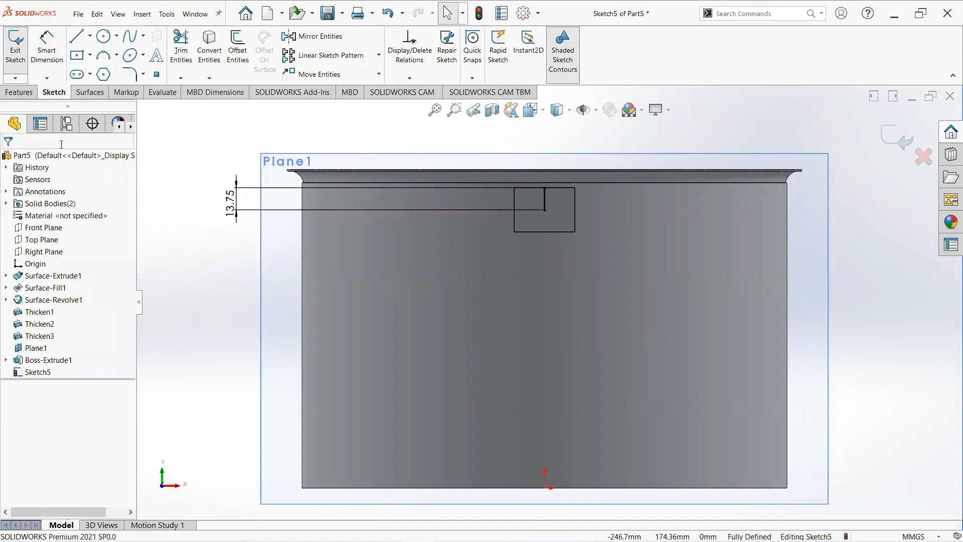
Step: Sketch a center rectangle about 31 mm wide and 18 mm high, centered on the vertical line's lower endpoint inside the block face
click(91, 57)
click(100, 84)
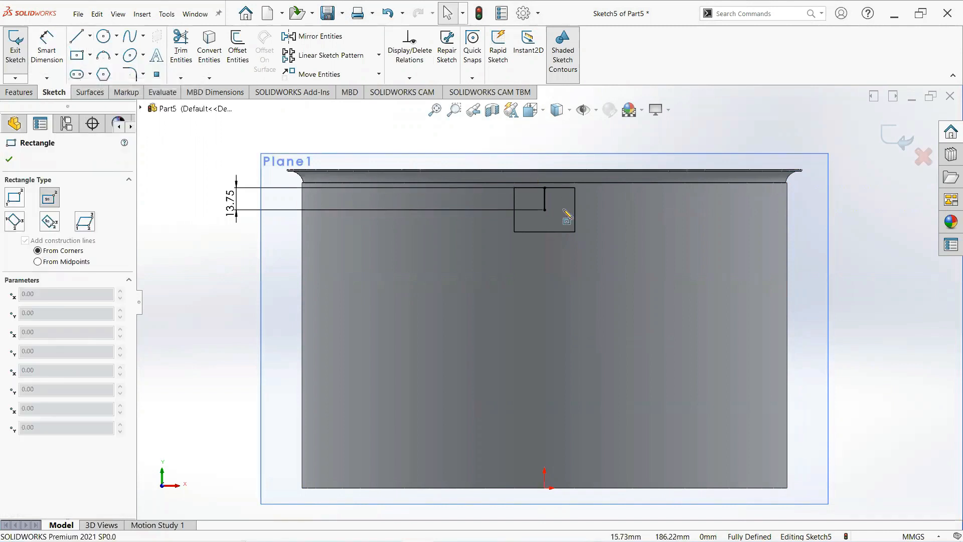
click(545, 209)
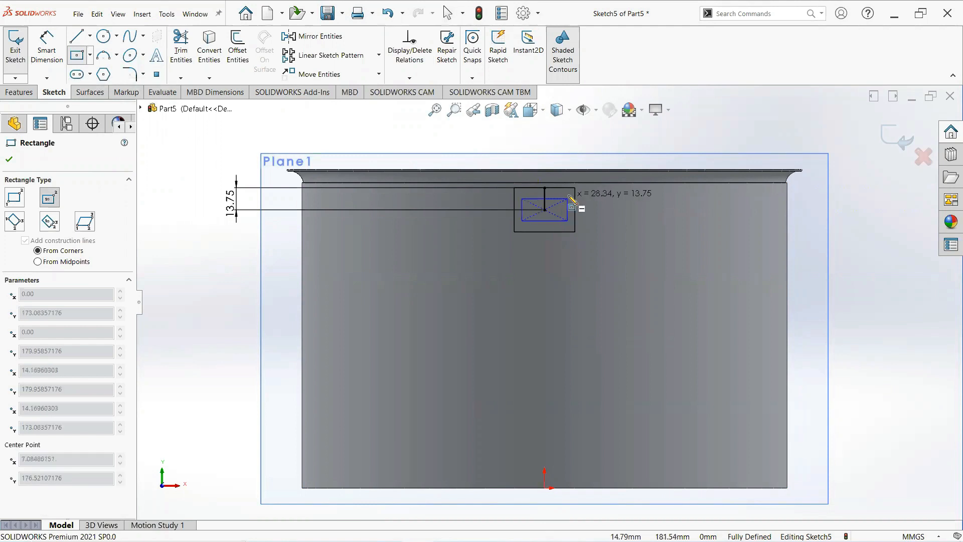
click(571, 196)
right_click(573, 199)
click(583, 200)
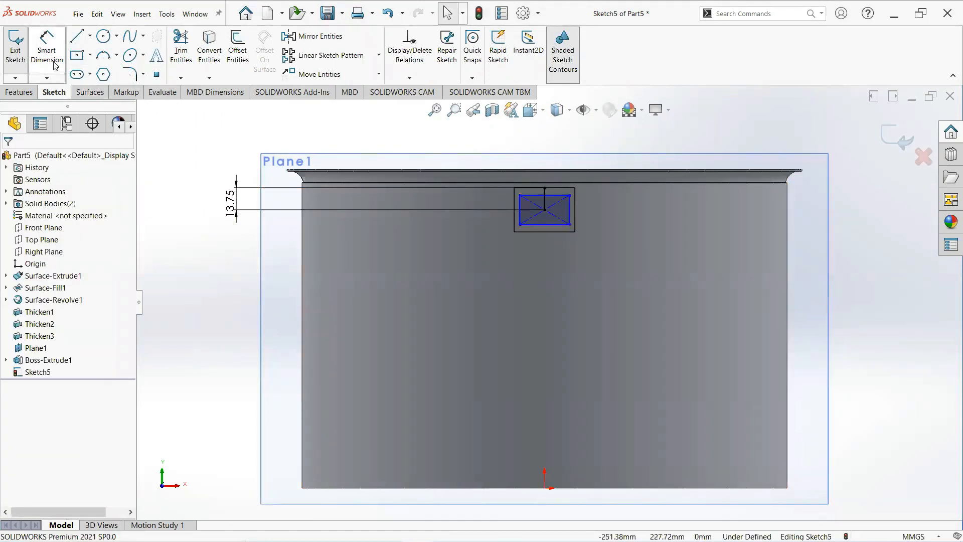
Step: Dimension the inner rectangle with a width of 31 mm and a height of 17 mm
click(56, 64)
click(526, 195)
click(525, 168)
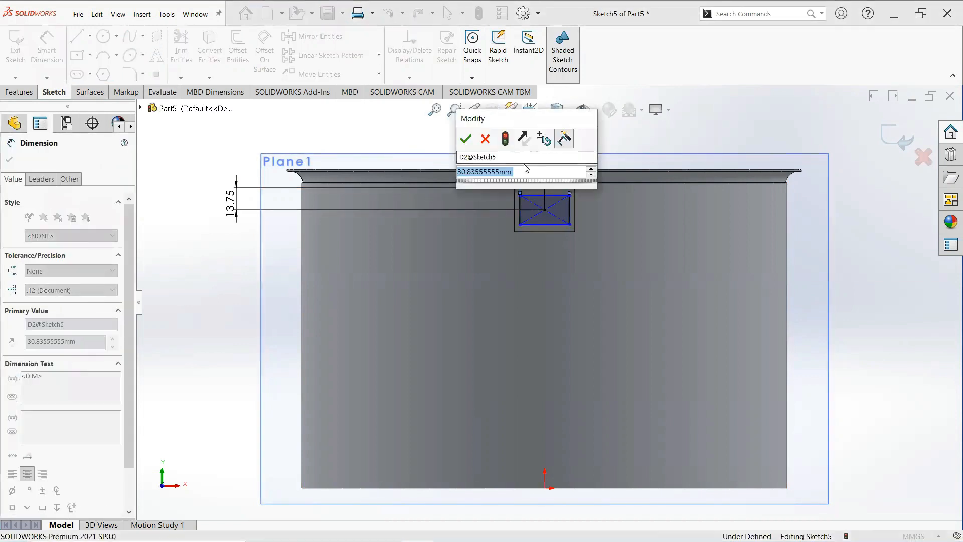
text(35)
key(Return)
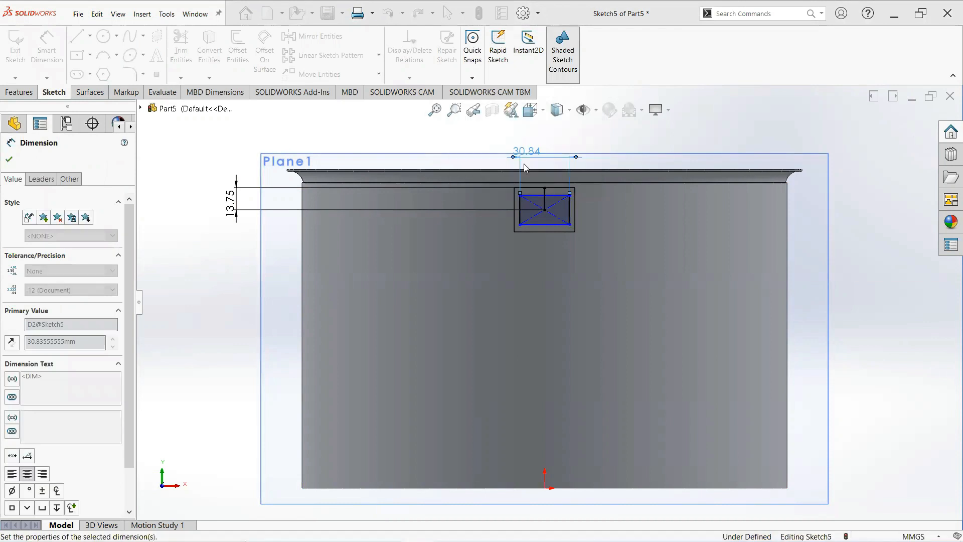
click(571, 210)
click(623, 211)
text(18)
key(Return)
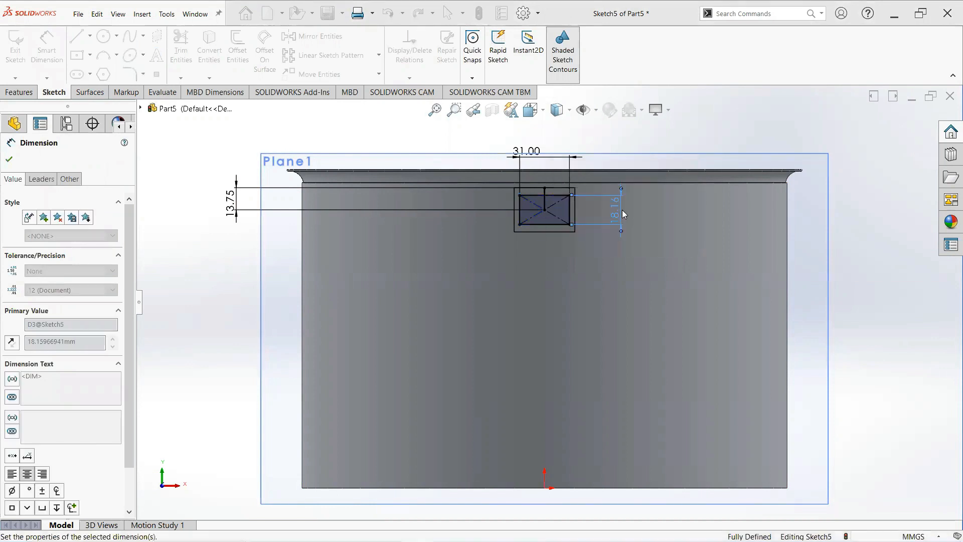
click(9, 160)
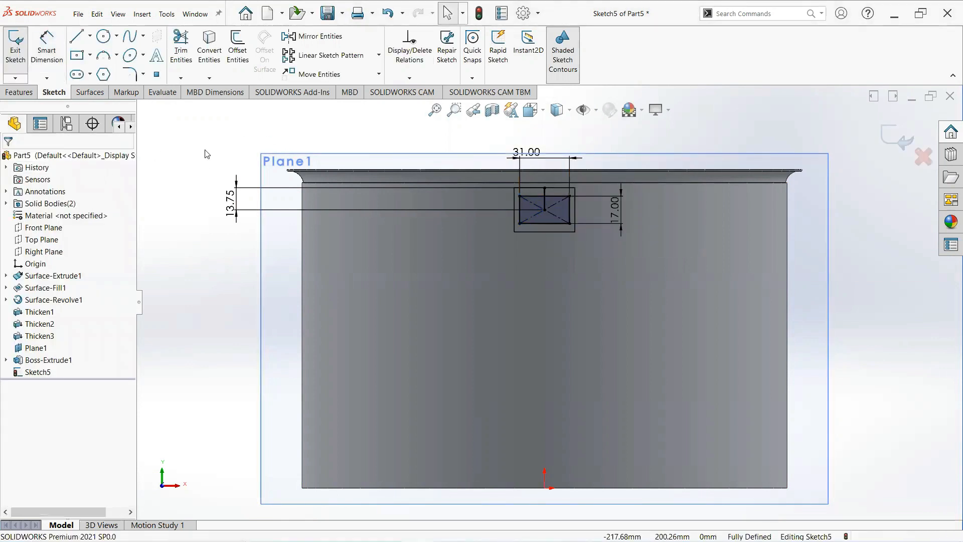
Step: Convert the vertical line between the block's top edge and the rectangle's center into construction geometry
click(545, 201)
click(25, 350)
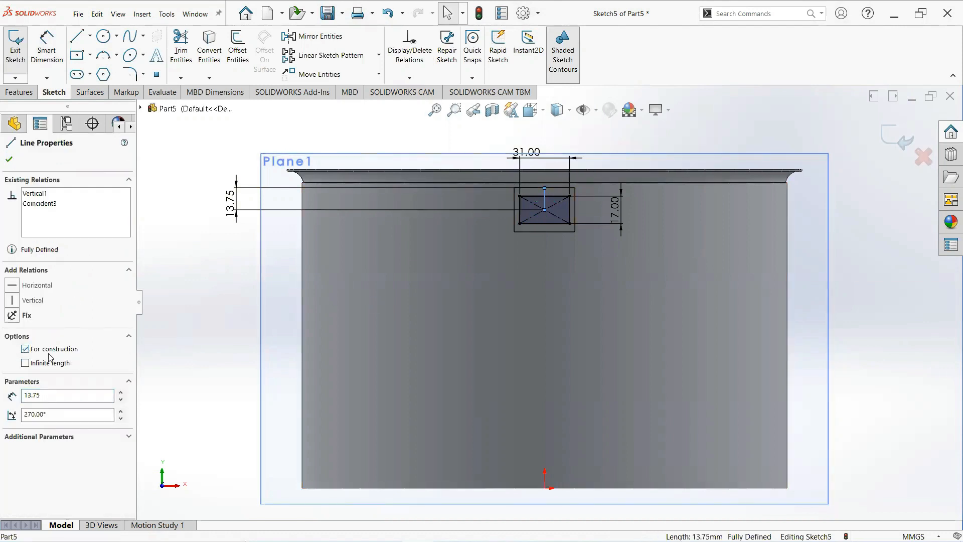
click(11, 159)
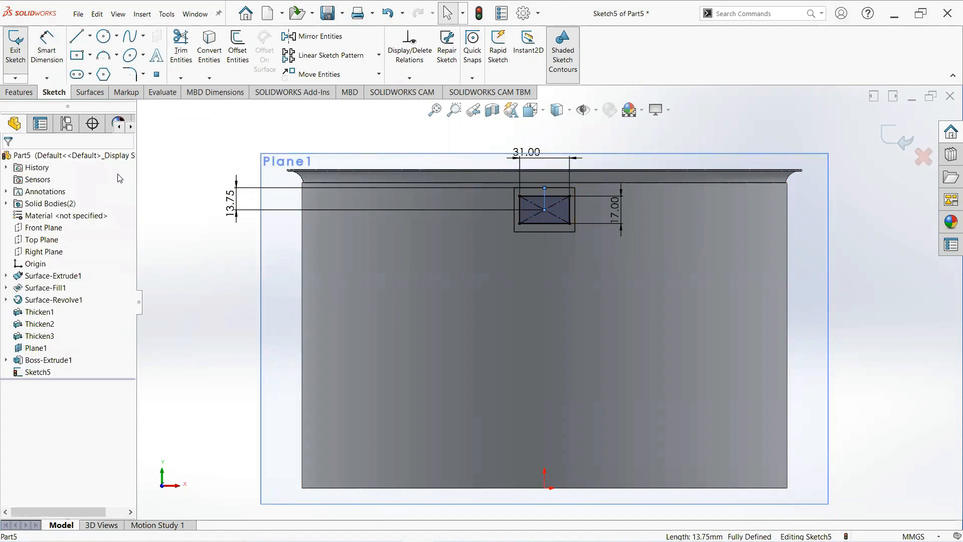
Step: Extrude the inner rectangle outward from the block as a Blind boss 144 mm deep with Merge result enabled
click(20, 92)
click(21, 50)
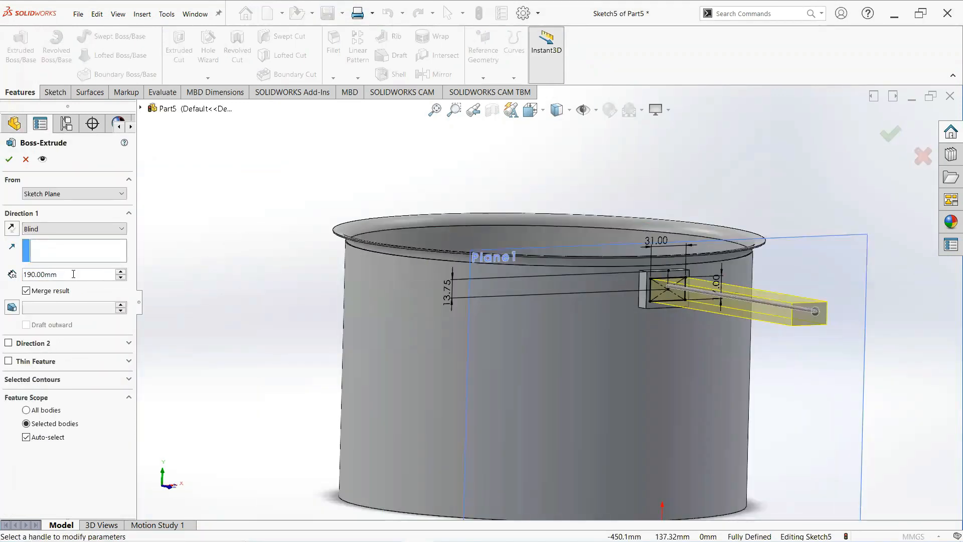
text(144)
key(Return)
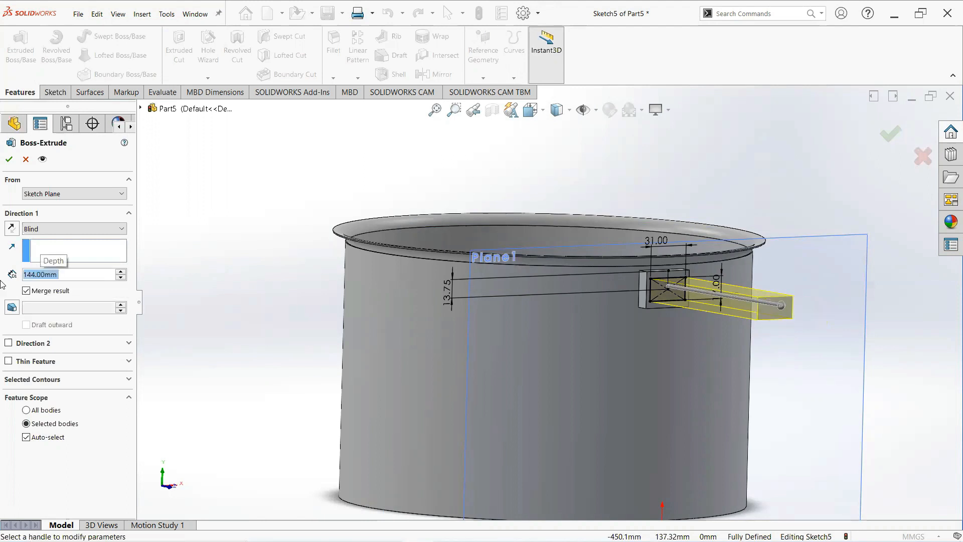
click(10, 161)
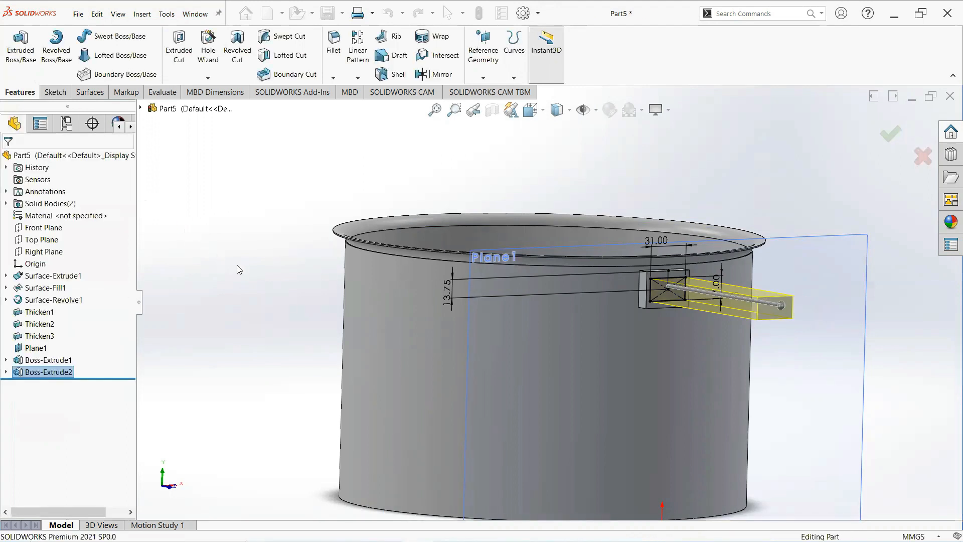
Step: On the top face of the handle bar, sketch a centered lengthwise line about 26 mm long, starting from the free end's midpoint
middle_drag(910, 317, 627, 396)
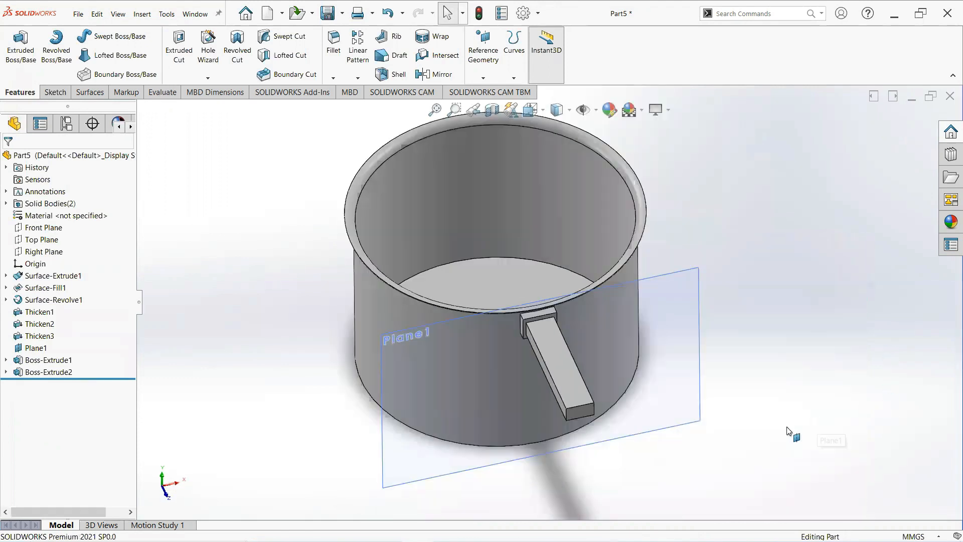
scroll(527, 376, down, 1)
click(516, 369)
click(558, 344)
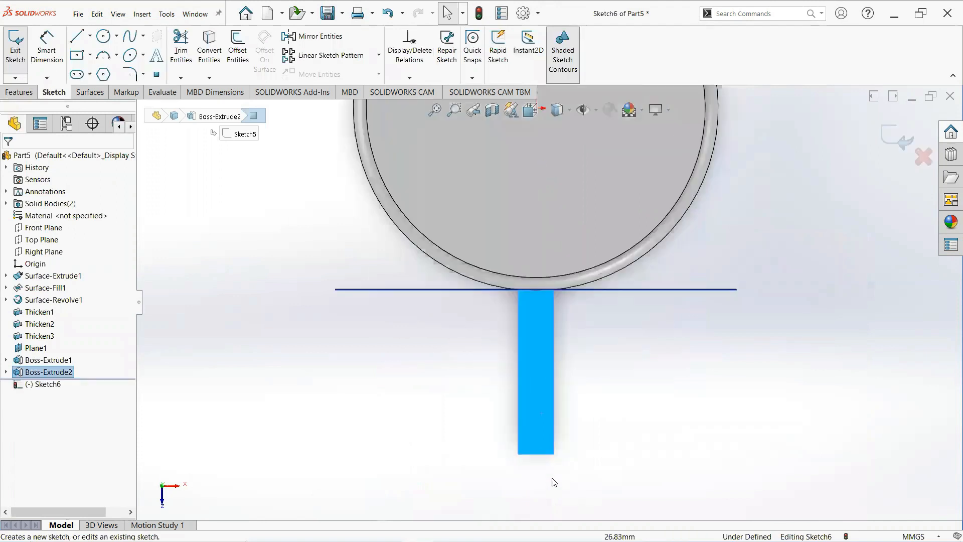
click(76, 36)
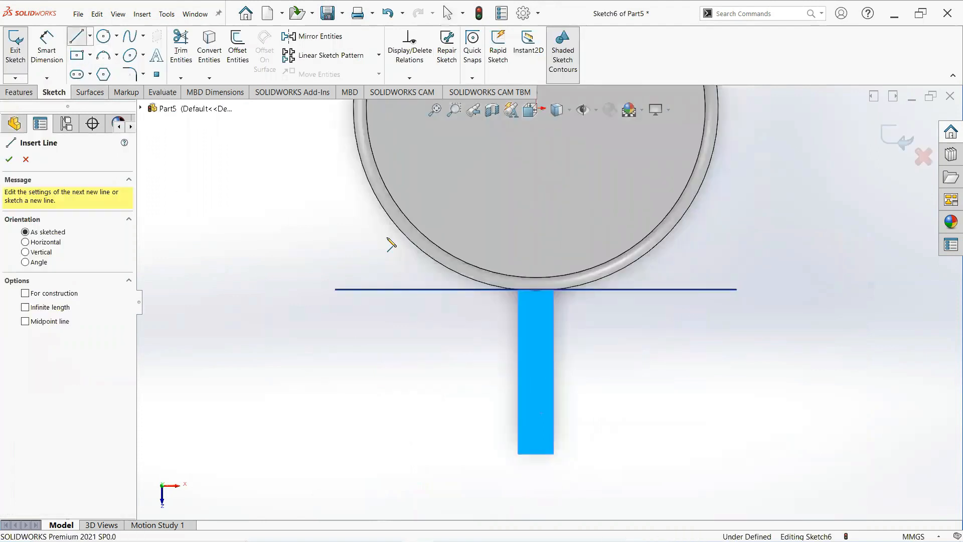
click(536, 454)
right_click(537, 427)
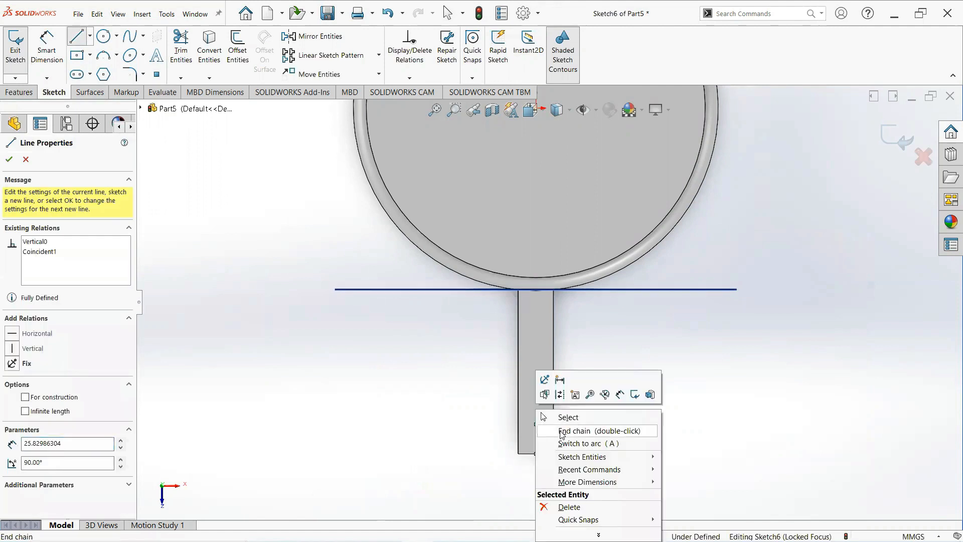
click(554, 417)
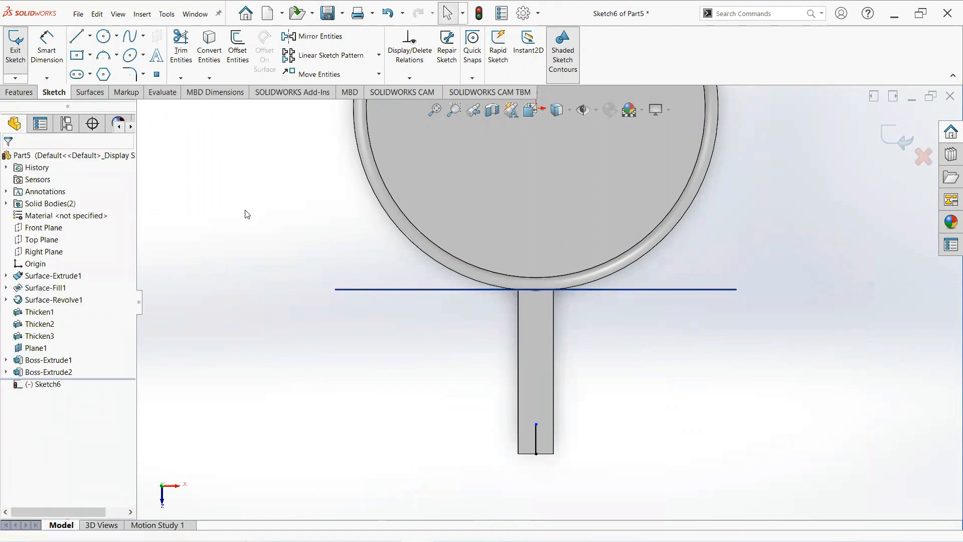
Step: Dimension the centered line on the handle's top face and set its length to 17 mm
click(58, 59)
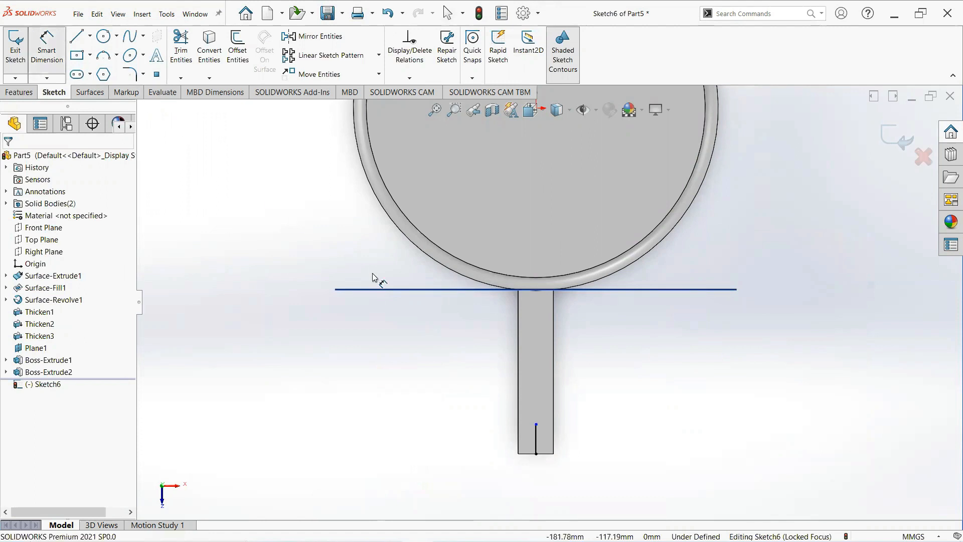
click(536, 436)
click(608, 443)
text(1)
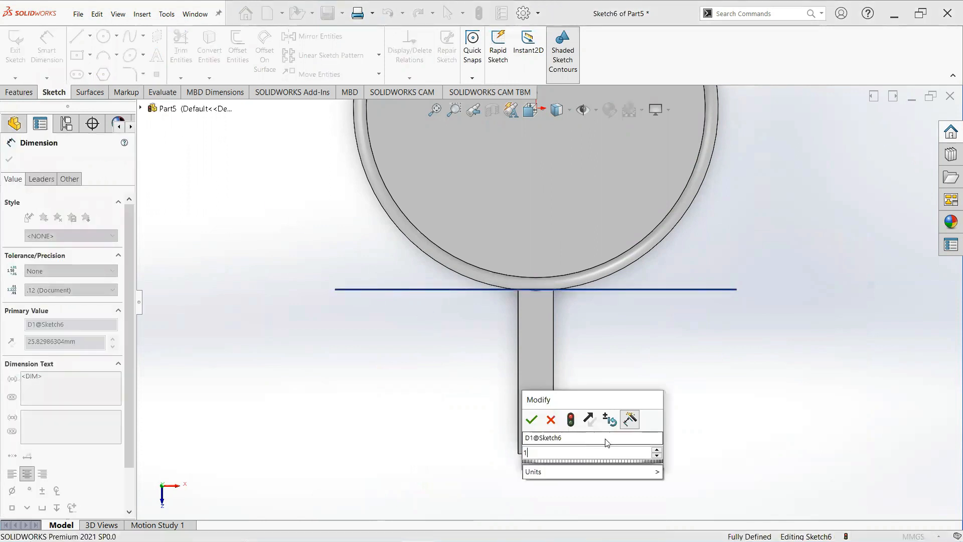
text(7)
key(Return)
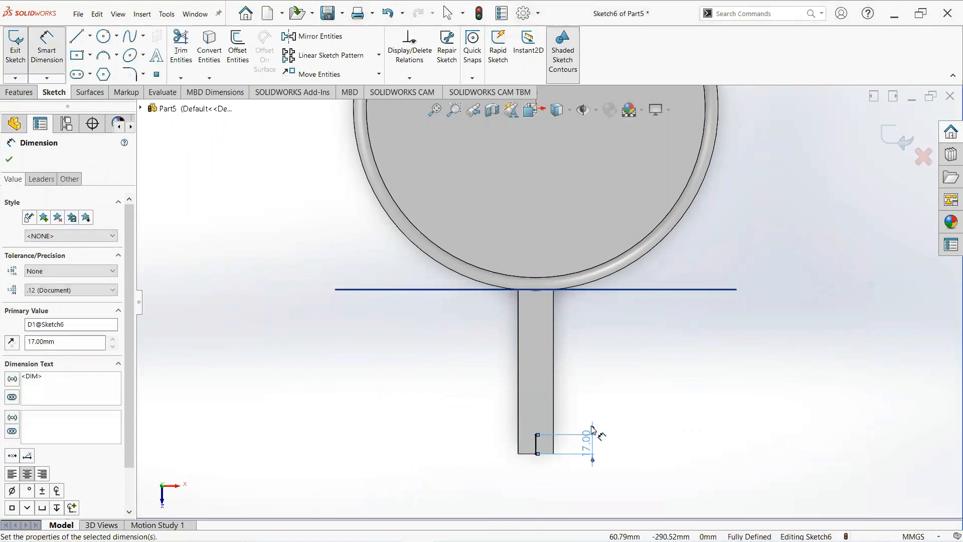
click(9, 160)
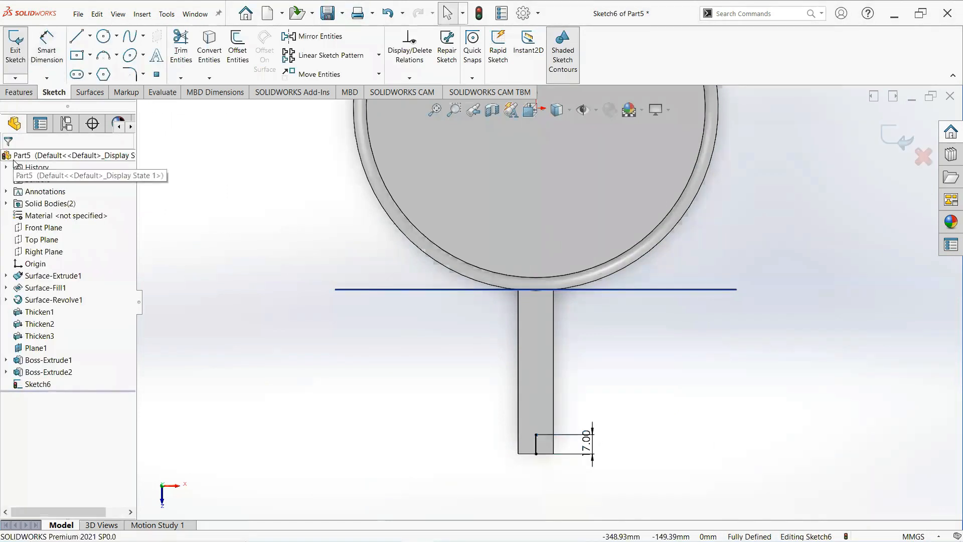
Step: Sketch a circle centered on the line's inner endpoint, with its edge passing through the midpoint of the handle's free end
click(103, 41)
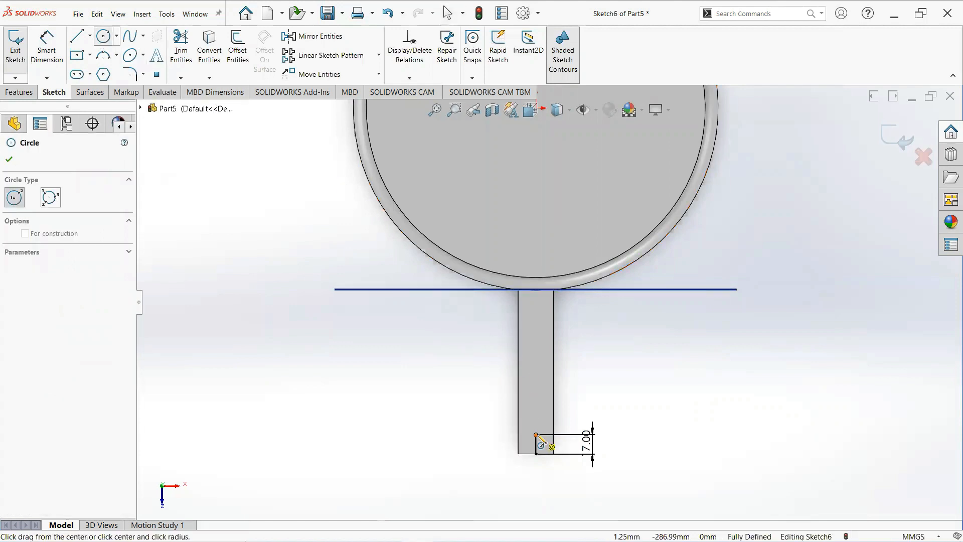
click(537, 454)
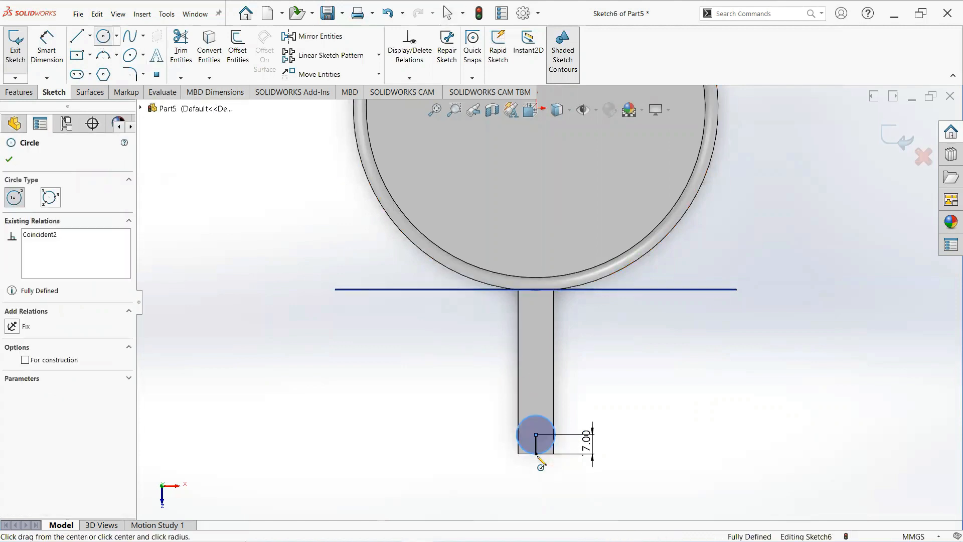
right_click(539, 437)
click(571, 448)
Step: Sketch a closed four-sided outline from the circle's horizontal diameter, flaring past the handle's free end, with the left side about 42 mm long
scroll(571, 448, down, 5)
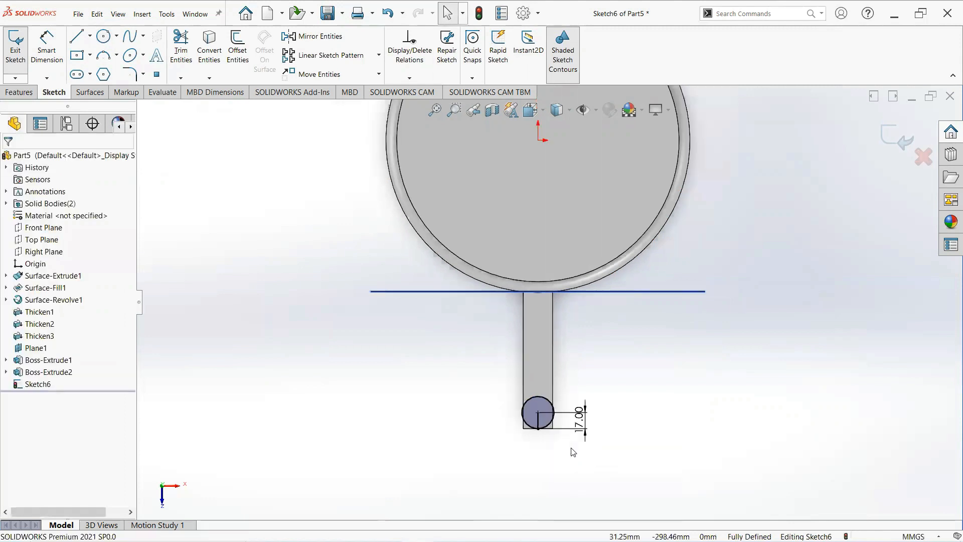
click(78, 38)
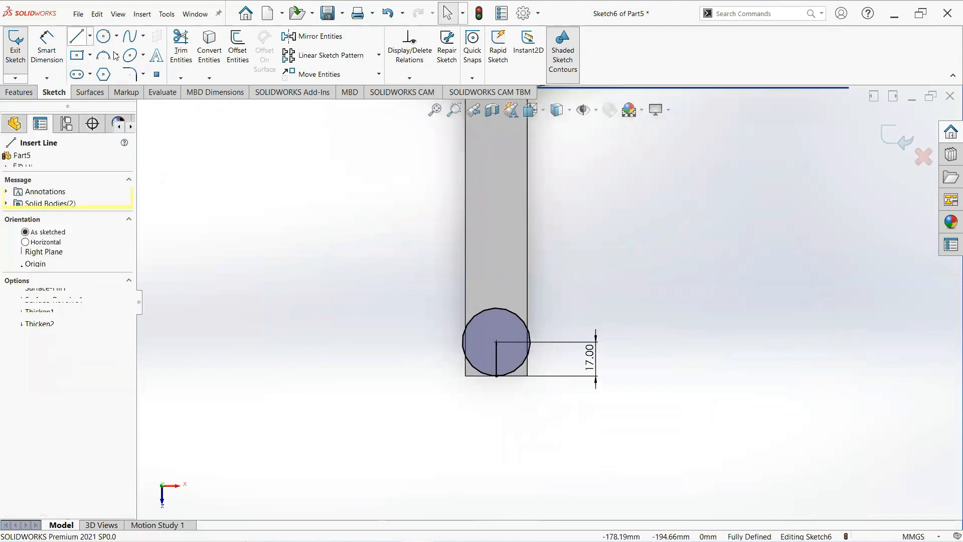
click(462, 343)
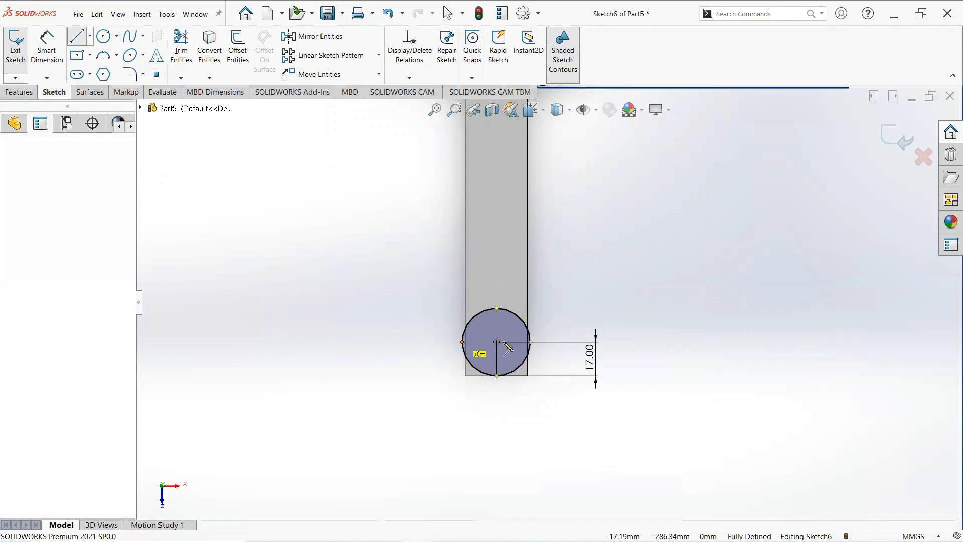
click(531, 342)
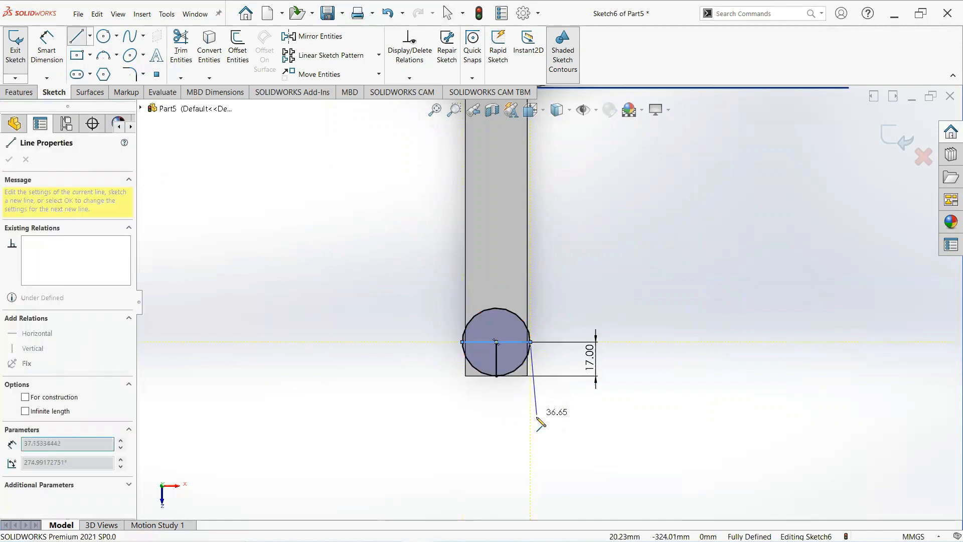
click(424, 417)
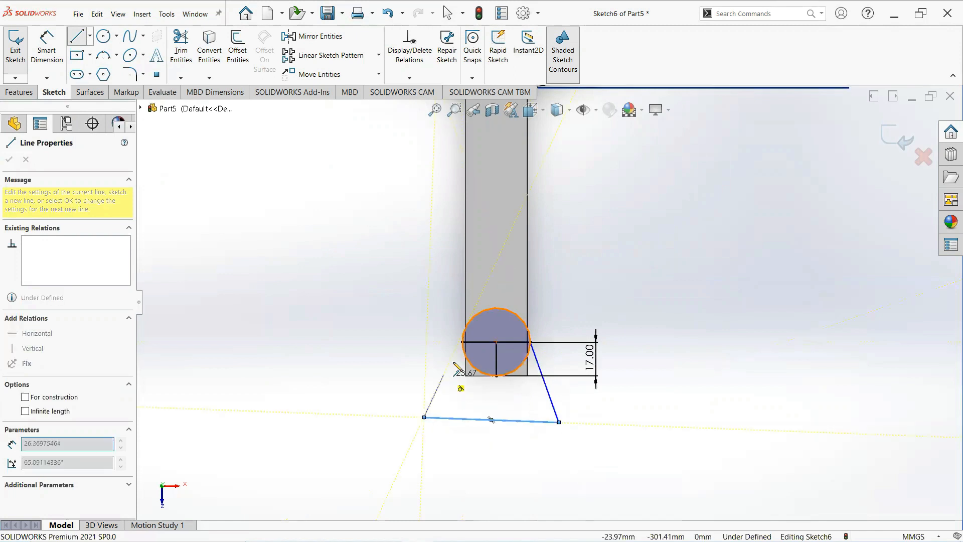
click(462, 342)
right_click(462, 346)
click(490, 348)
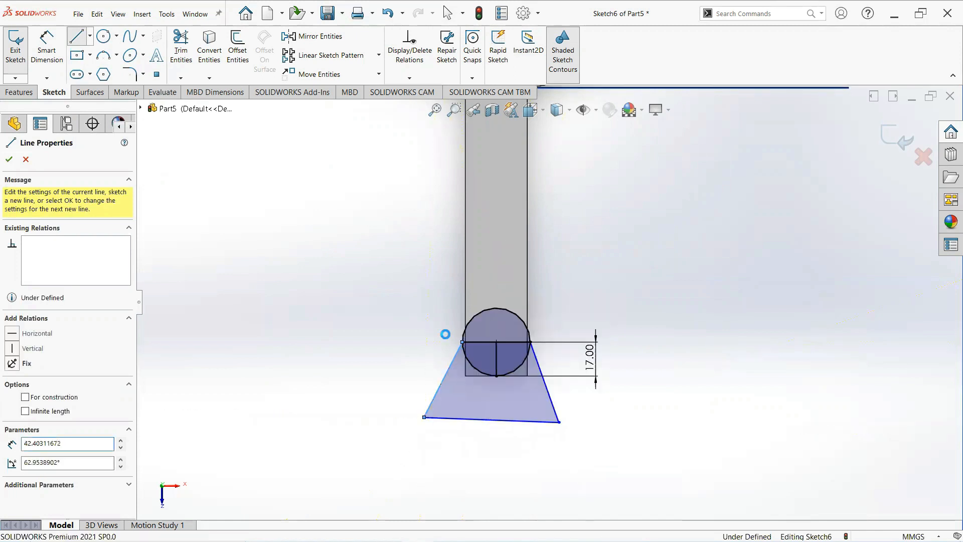
Step: Trim away the circle's upper arc, its horizontal diameter and the 17 mm center line in the handle-end sketch
click(186, 57)
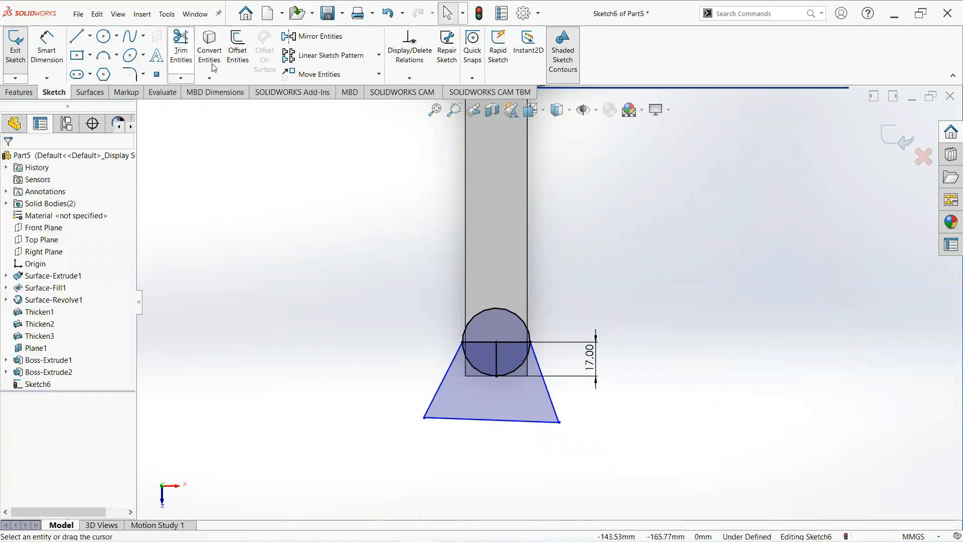
mouse_move(495, 271)
mouse_down()
mouse_move(485, 336)
mouse_move(513, 353)
mouse_move(524, 335)
mouse_up()
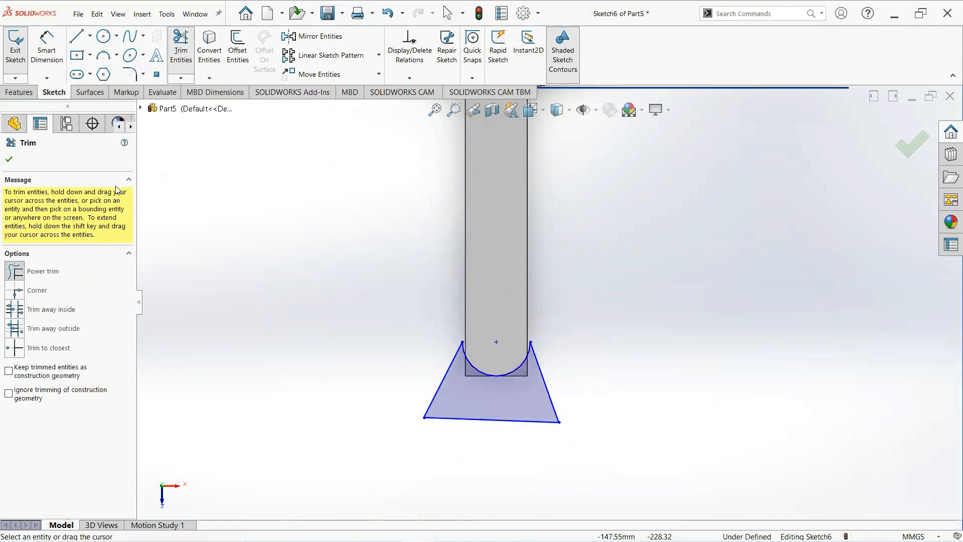
click(9, 160)
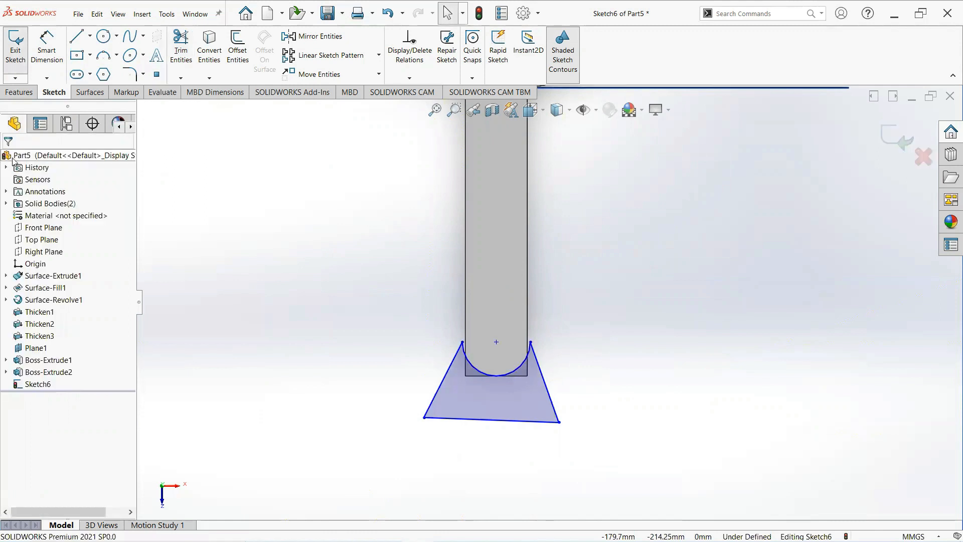
Step: Cut-extrude the flared outline with a rounded inner edge from the handle's free end, blind to a depth of 144 mm
click(19, 92)
click(171, 54)
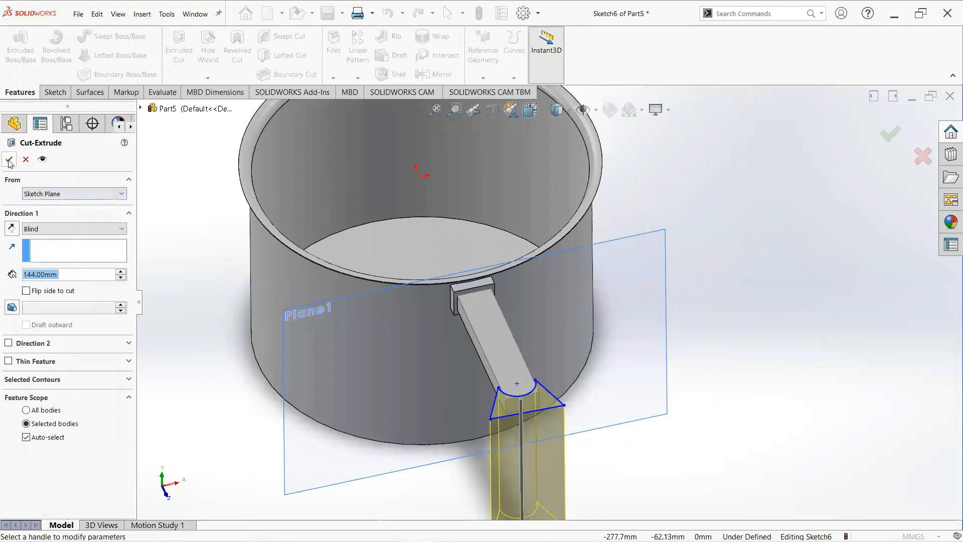
click(9, 160)
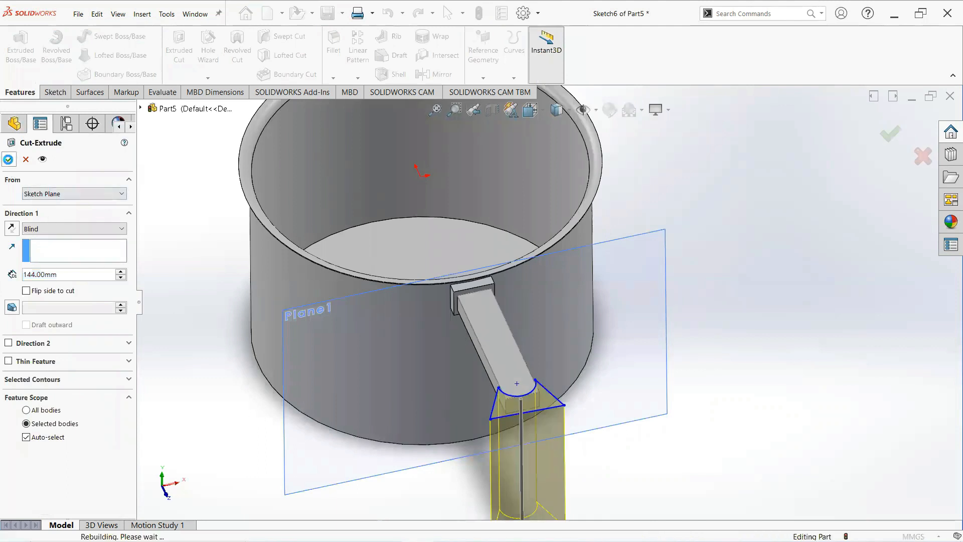
click(676, 381)
middle_drag(676, 383, 666, 389)
scroll(610, 372, down, 1)
scroll(610, 372, up, 2)
Step: Fillet the four short corner edges of the mounting block with a 3 mm radius
click(504, 253)
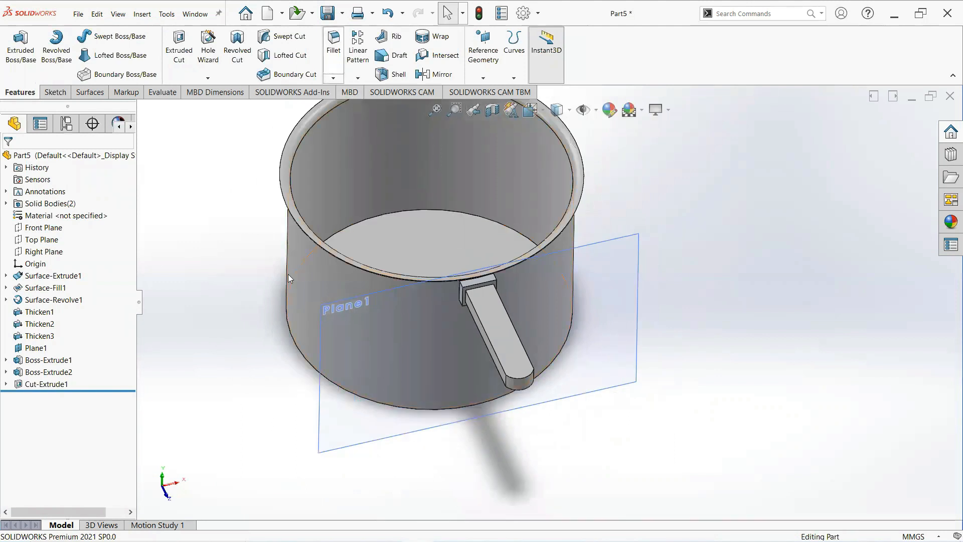
scroll(444, 319, down, 1)
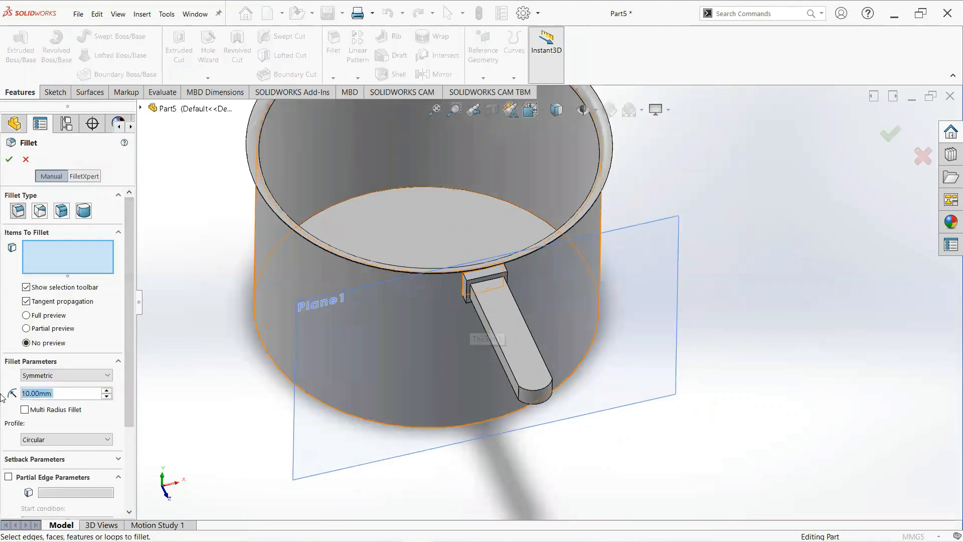
text(3)
key(Return)
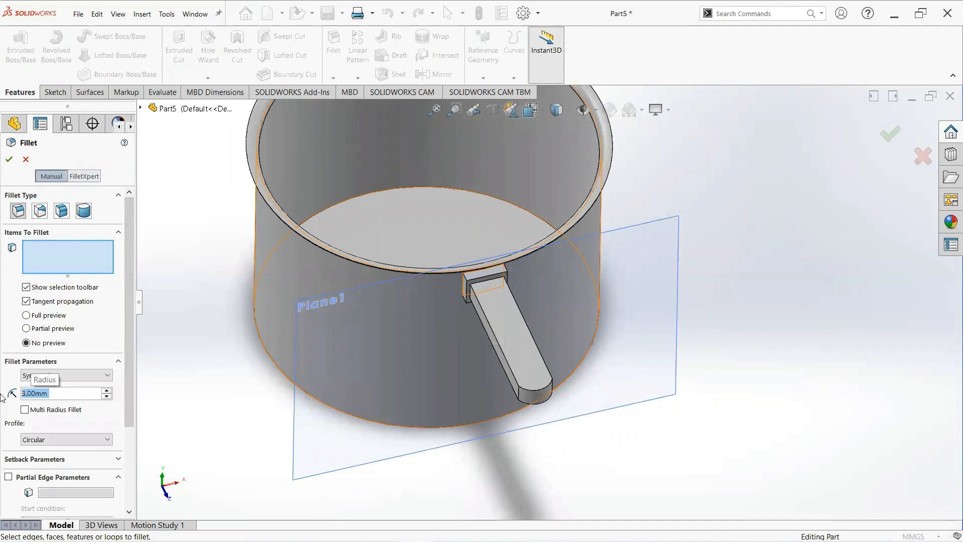
scroll(466, 315, down, 5)
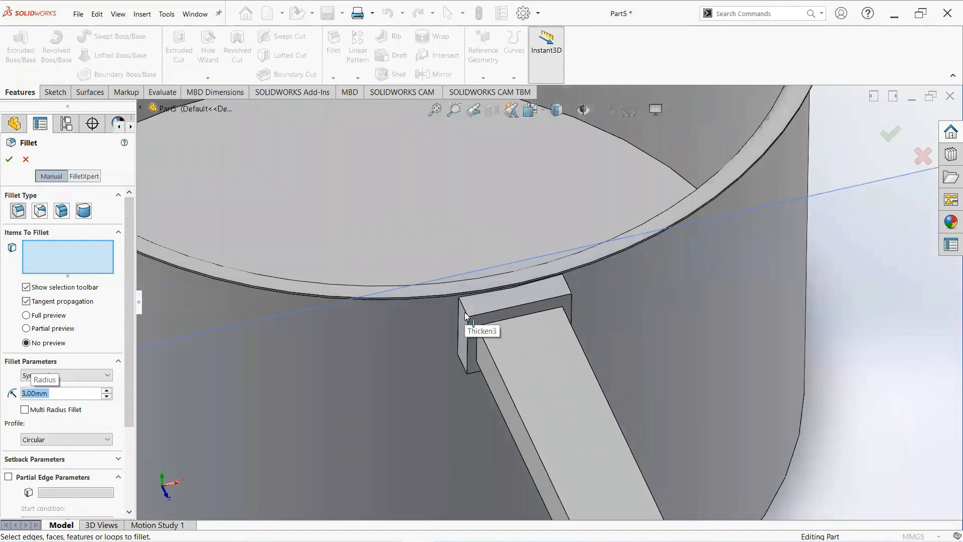
click(465, 314)
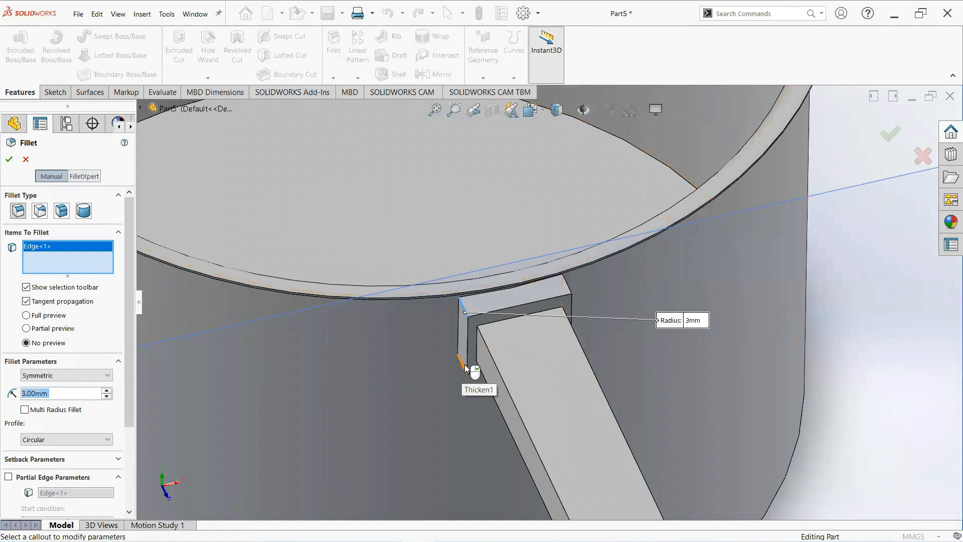
click(465, 369)
middle_drag(598, 356, 490, 328)
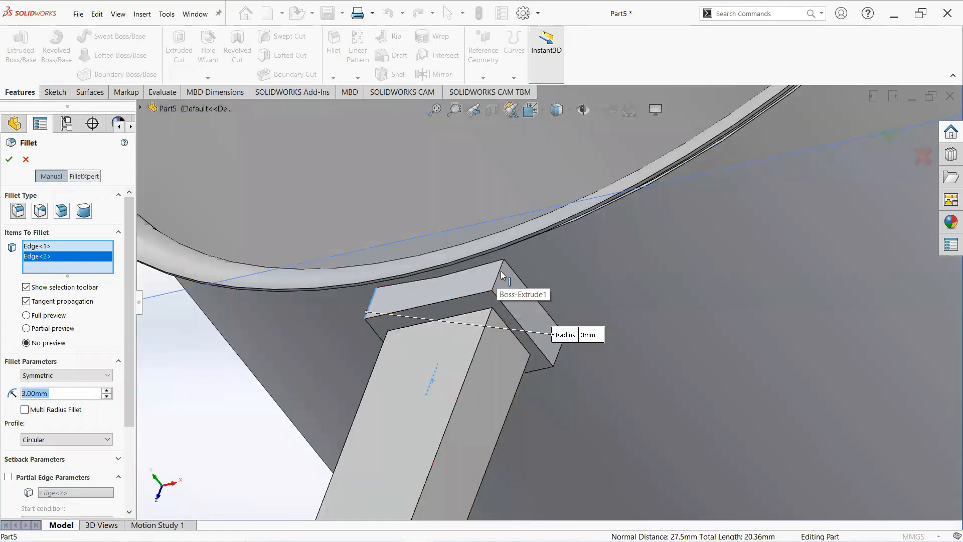
click(559, 359)
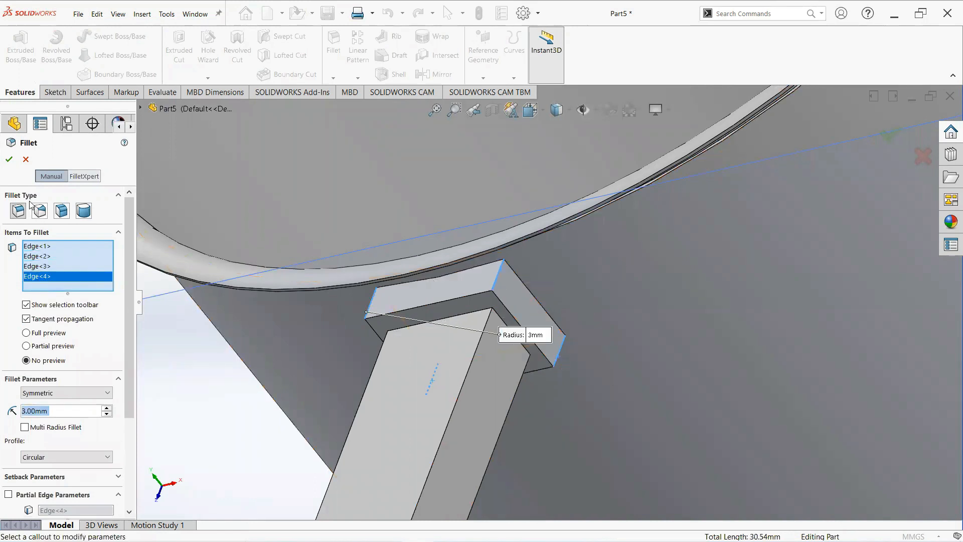
click(9, 159)
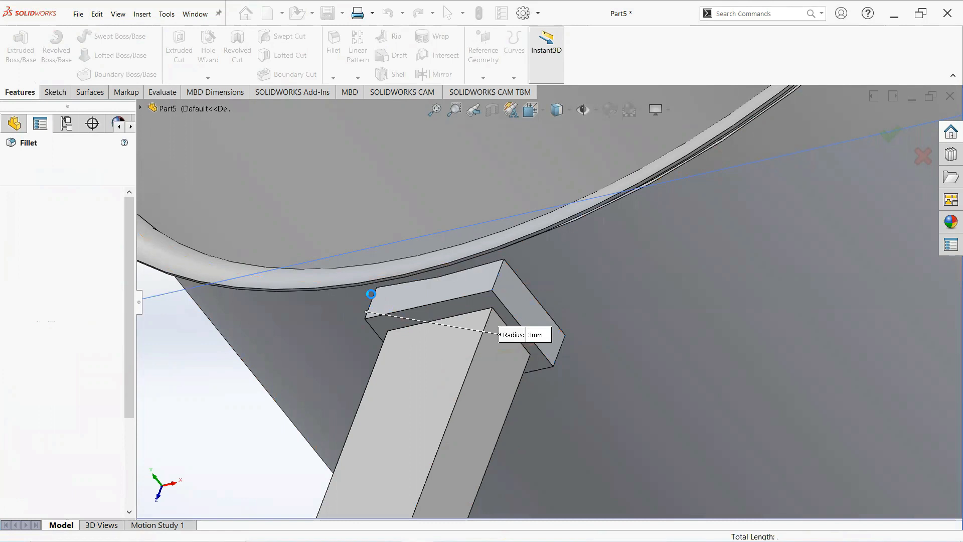
Step: Fillet the mounting block's edge loop on the pot side with a 3 mm radius
middle_drag(387, 301, 411, 240)
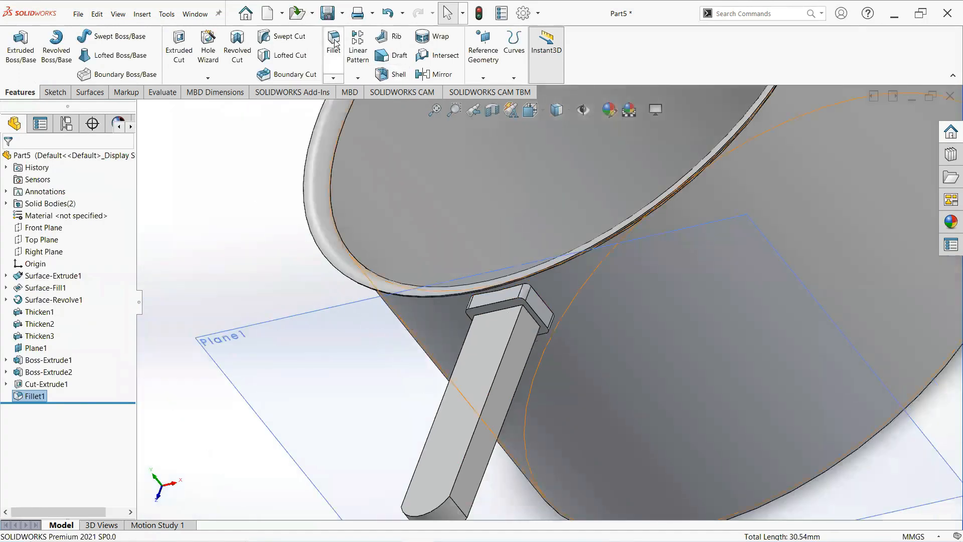
key(Return)
scroll(496, 295, down, 4)
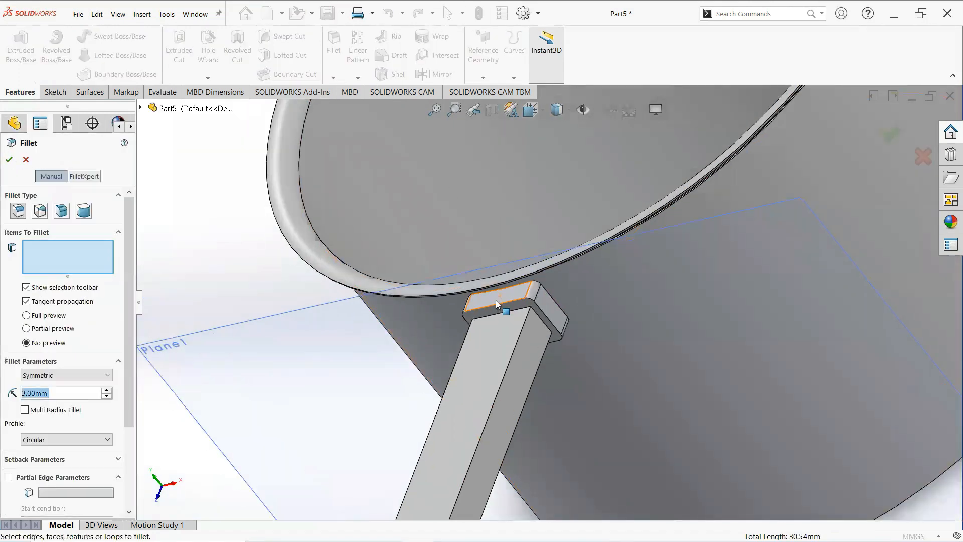
click(523, 286)
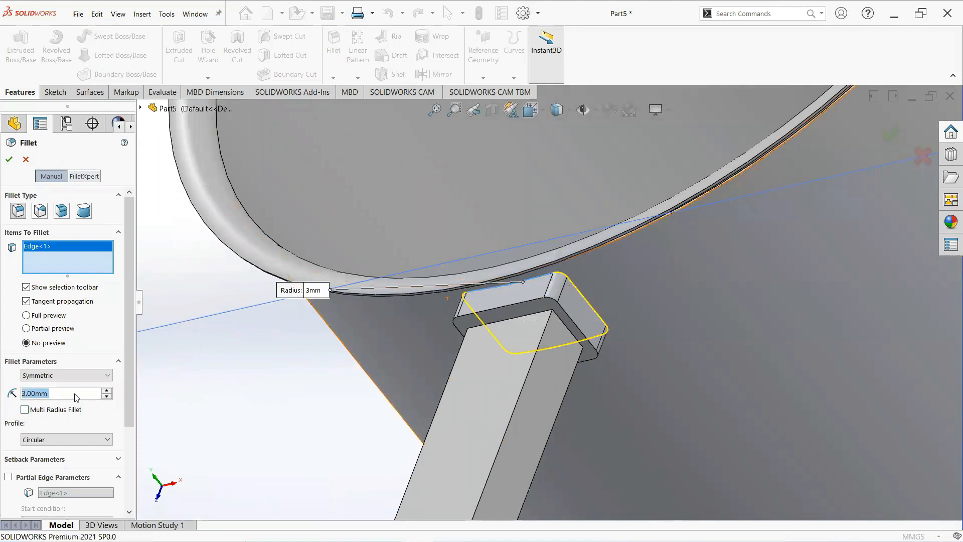
click(9, 159)
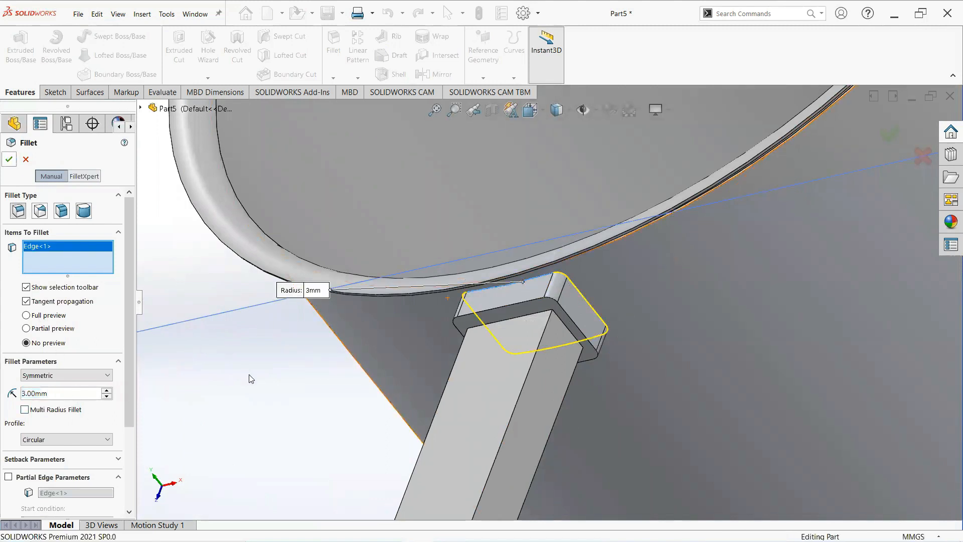
key(f)
Step: Edit the appearance of the handle bar's top face and set its color to black
middle_drag(260, 385, 577, 341)
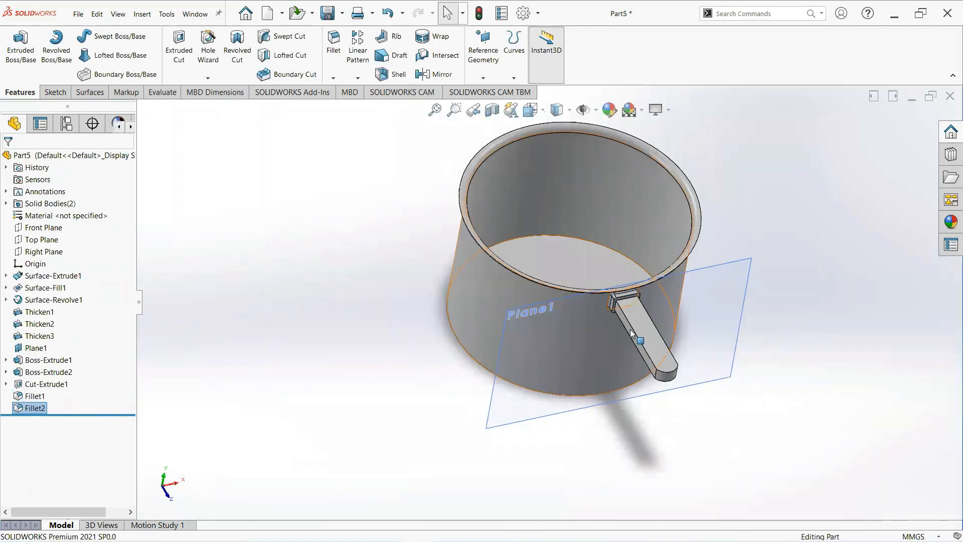
scroll(647, 336, down, 3)
click(645, 335)
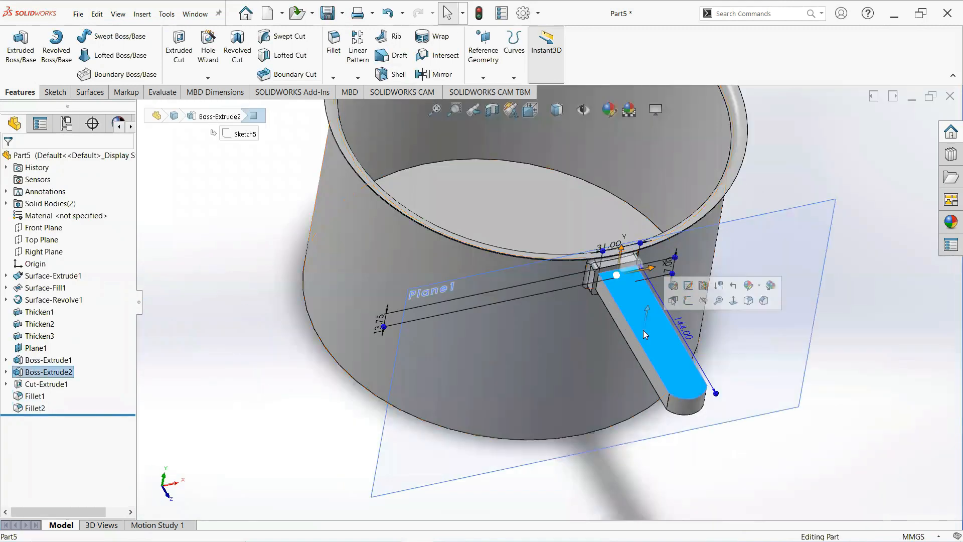
click(760, 286)
click(771, 310)
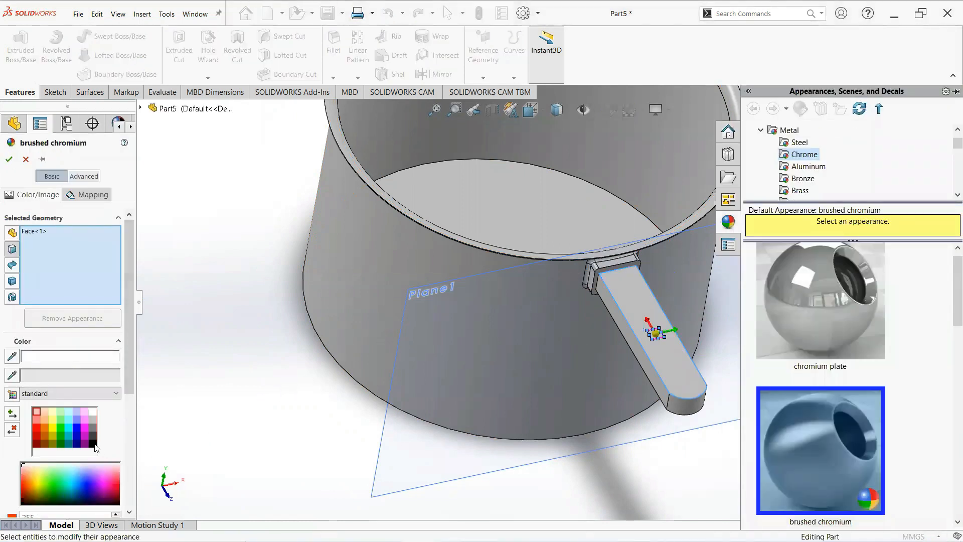
click(94, 443)
Step: Add the handle bar's side faces, rounded end face and underside to the black appearance
click(628, 337)
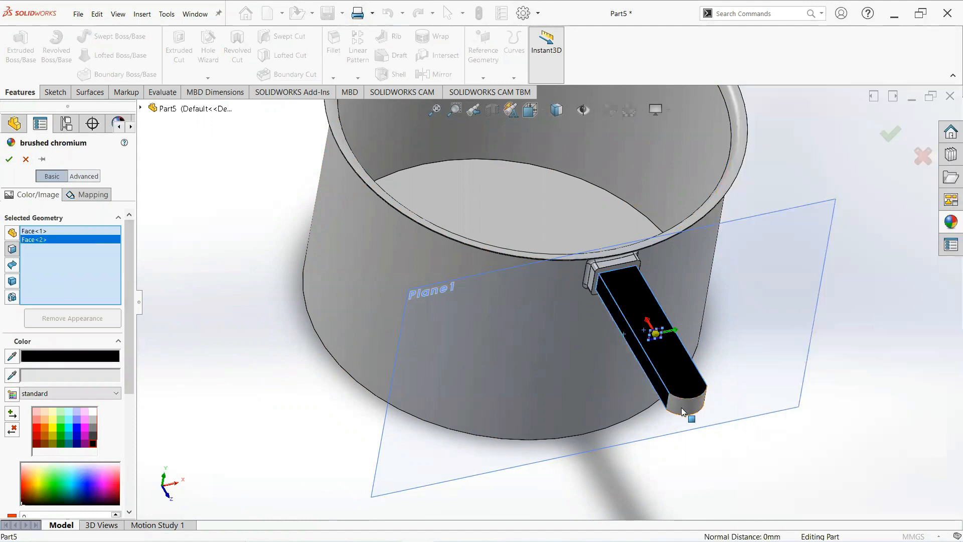
click(682, 411)
middle_drag(682, 412, 634, 335)
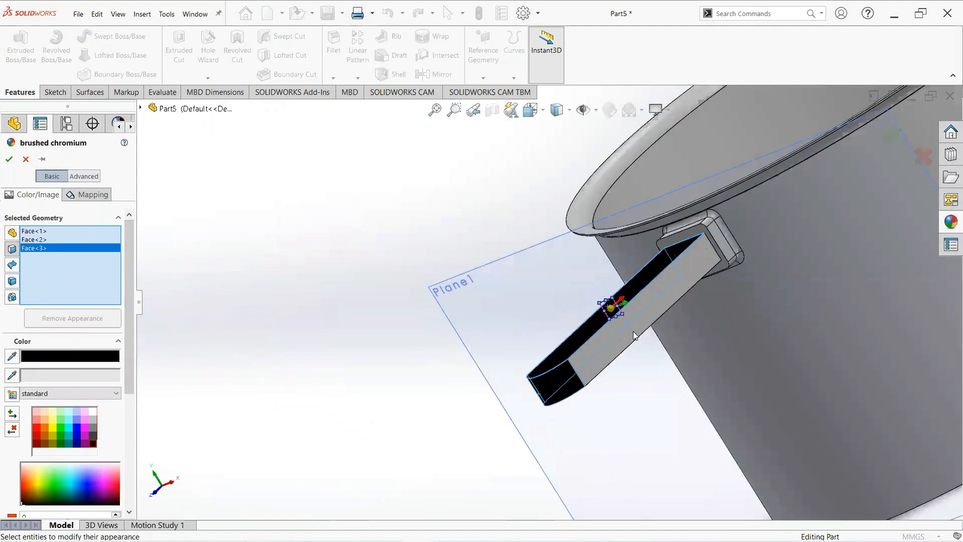
middle_drag(684, 357, 526, 236)
click(565, 253)
Step: Extend the black appearance to the mounting block's front face, its upper and adjacent side faces, and their rounded edges and shared corner
scroll(523, 234, down, 5)
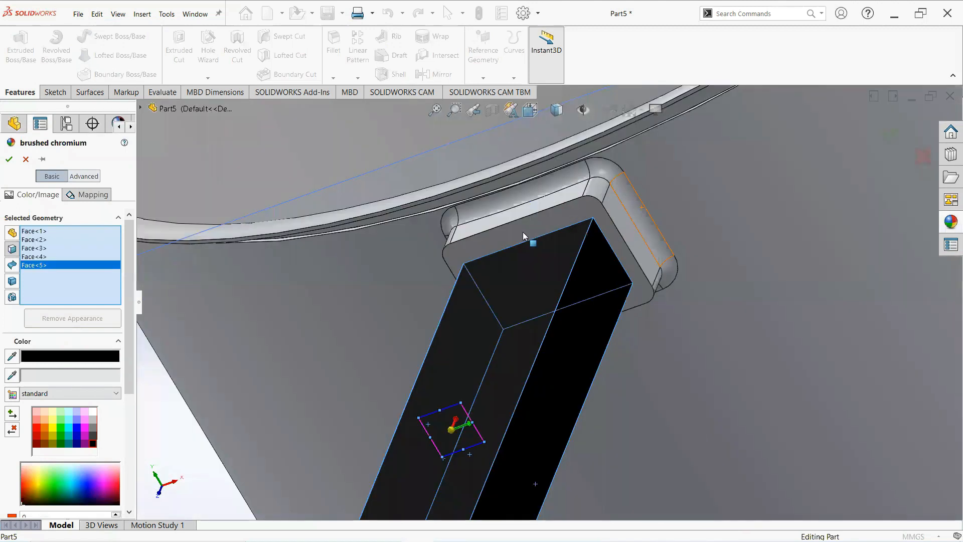
click(617, 243)
click(631, 228)
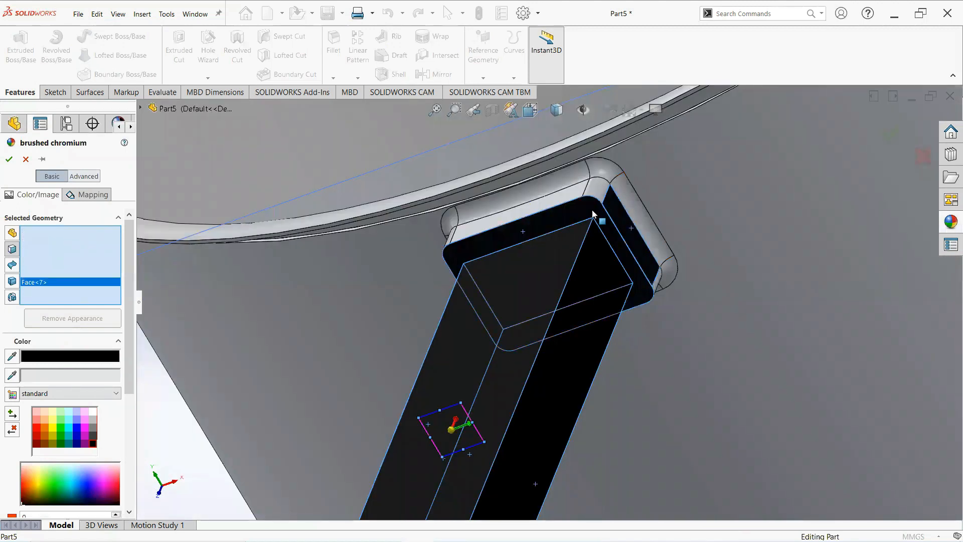
click(571, 203)
click(610, 198)
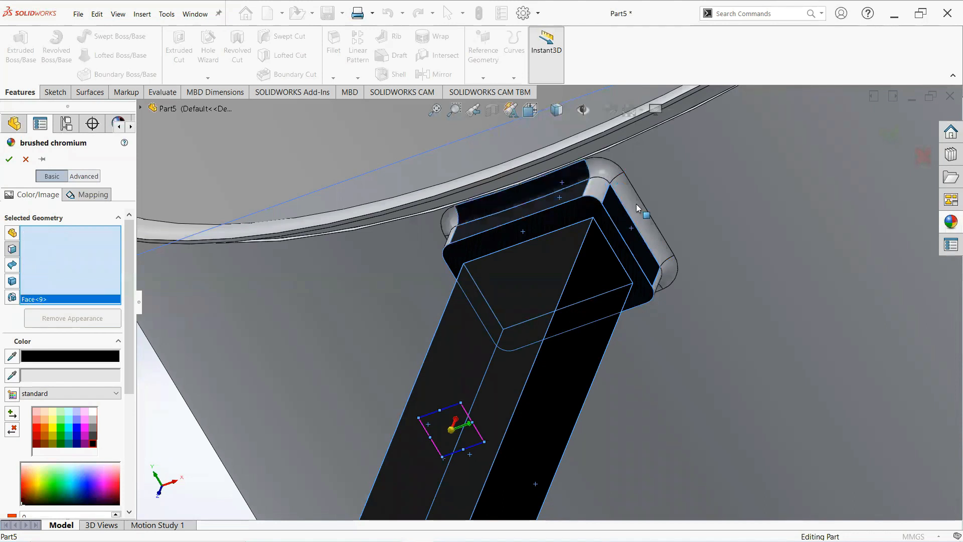
click(612, 204)
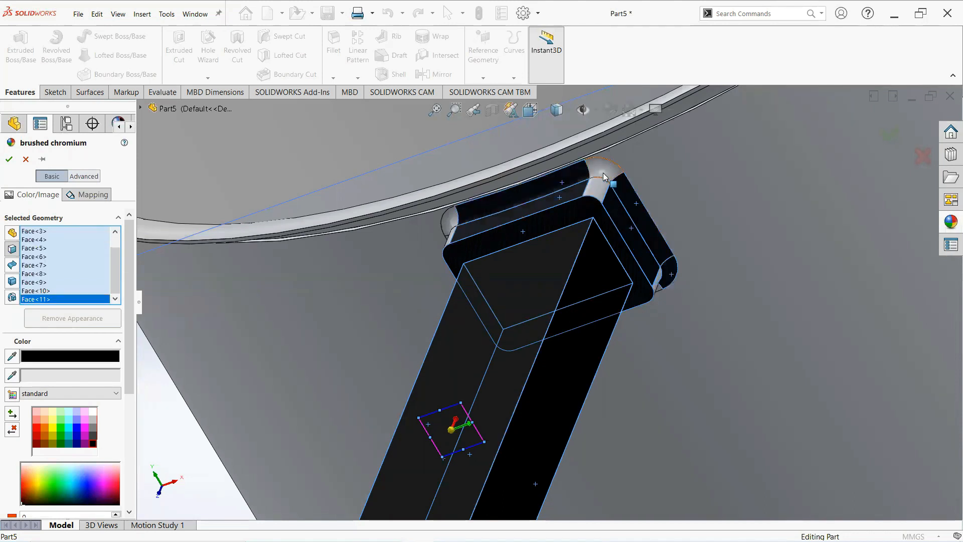
click(602, 168)
click(599, 188)
Step: Add the mounting block's opposite side face and its neighboring rounded edge and corner faces to the black appearance
middle_drag(620, 202, 436, 223)
click(426, 221)
click(442, 238)
click(417, 281)
click(440, 298)
Step: Add the mounting block's underside and remaining rounded corner faces to the black appearance and apply it
middle_drag(529, 346, 536, 198)
middle_drag(435, 447, 441, 458)
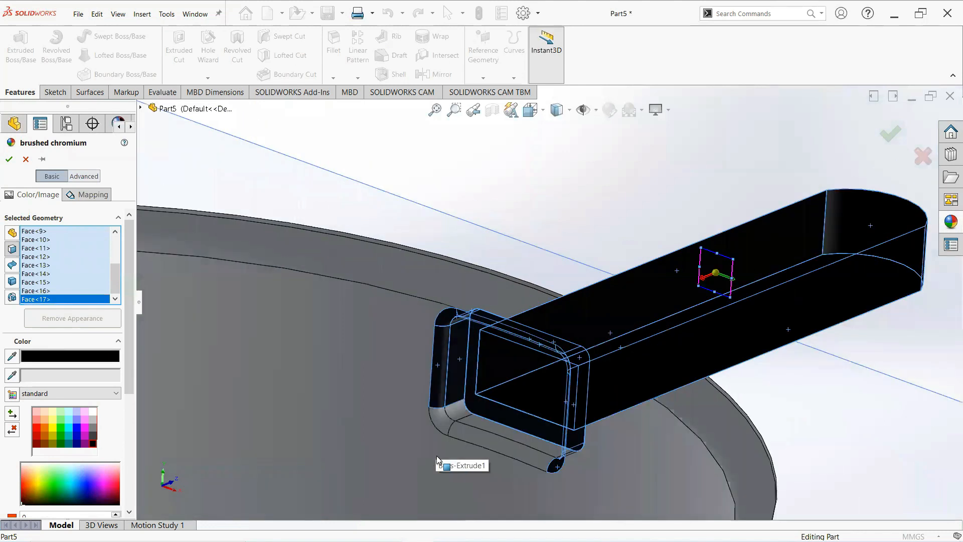
click(463, 412)
click(481, 448)
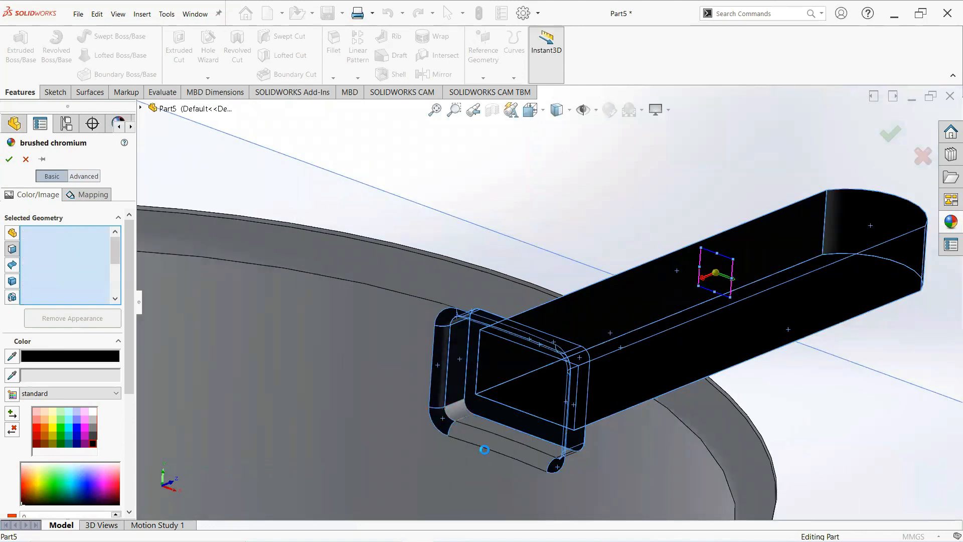
click(515, 445)
click(514, 430)
middle_drag(642, 442, 394, 489)
click(483, 445)
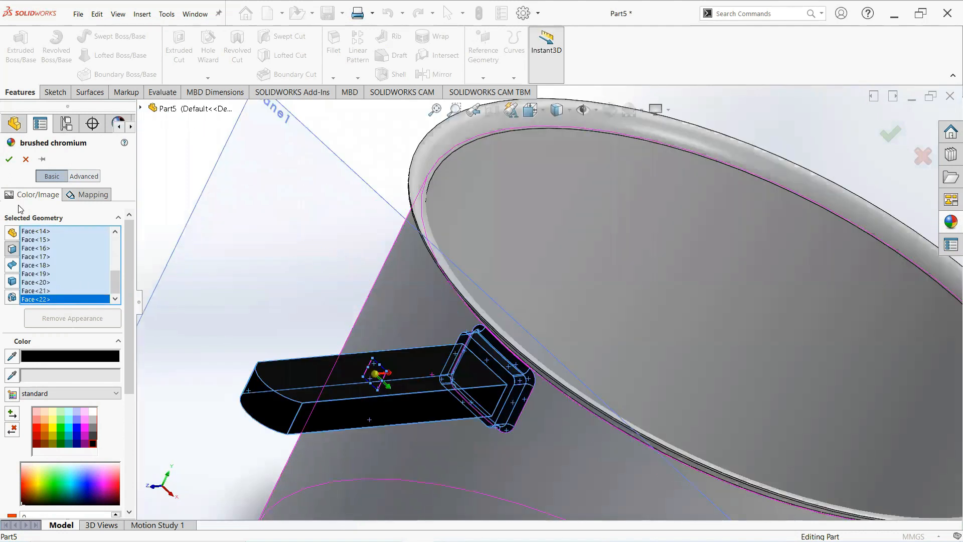
click(9, 159)
Step: Hide the reference plane Plane1 that crosses the pot's handle
scroll(329, 317, up, 3)
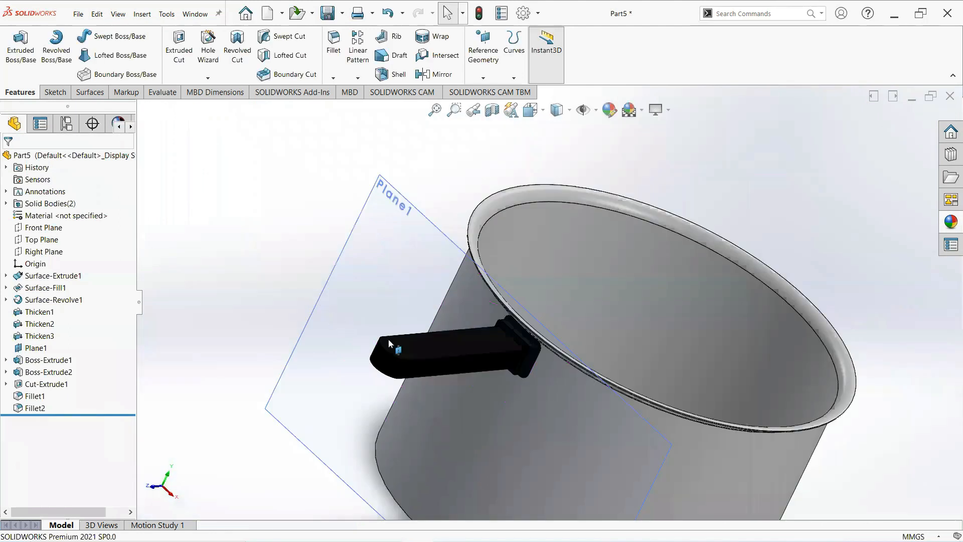
scroll(555, 381, up, 4)
middle_drag(556, 417, 668, 382)
click(669, 381)
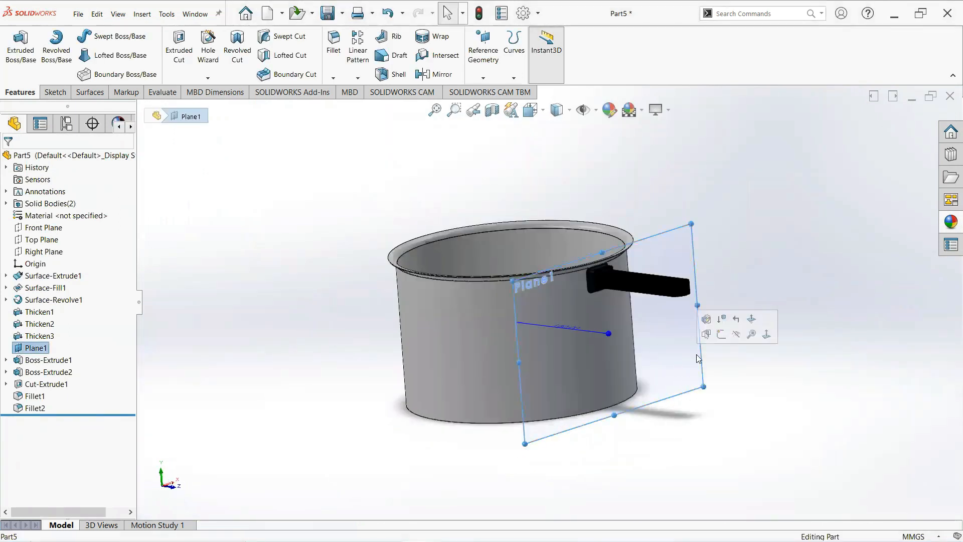
click(736, 334)
middle_drag(684, 337, 648, 284)
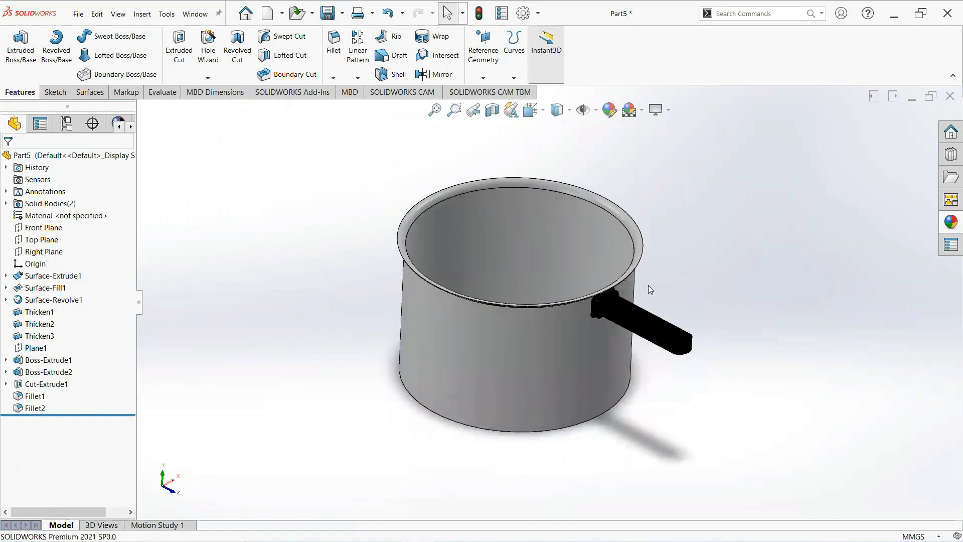
Step: Apply the Rooftop scene from the Basic Scenes library to the pot model
click(949, 226)
scroll(803, 165, down, 5)
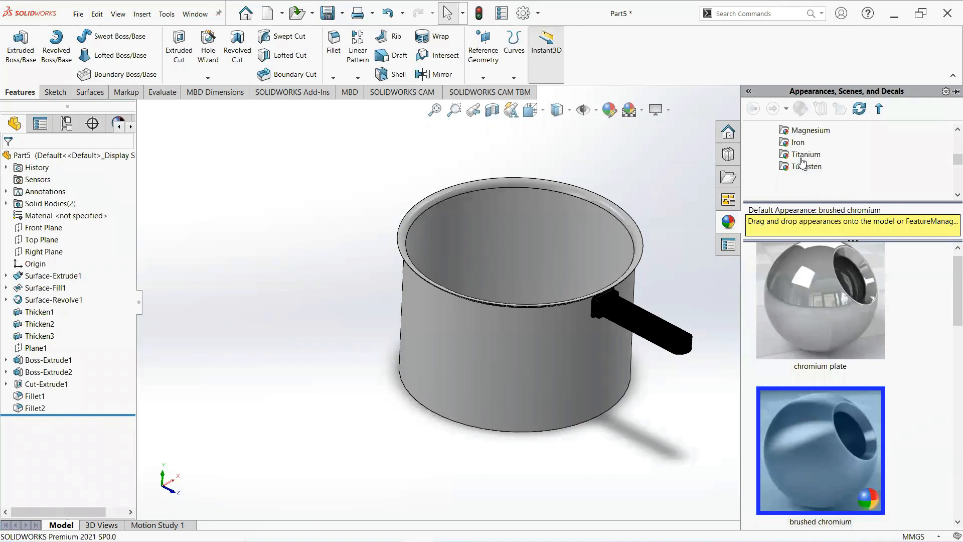
scroll(801, 160, down, 3)
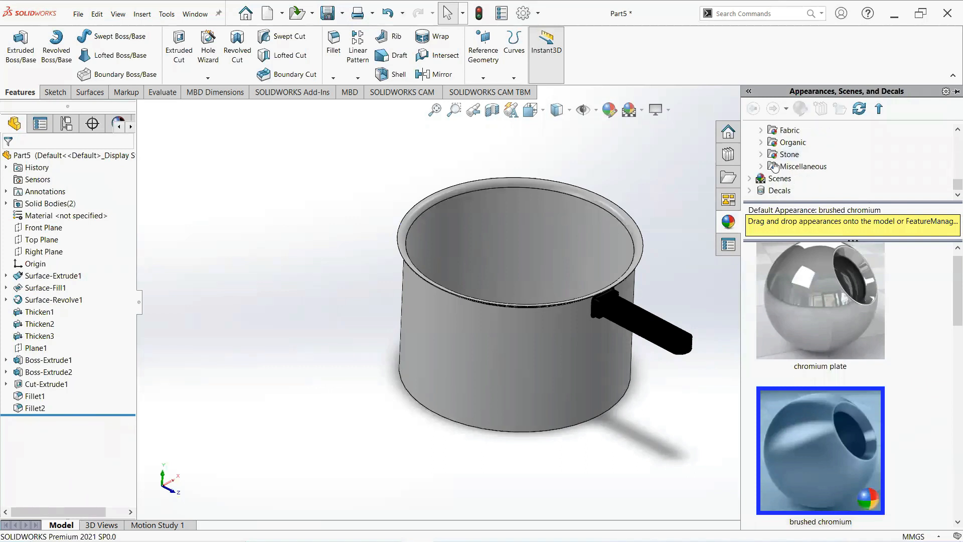
click(750, 178)
click(795, 156)
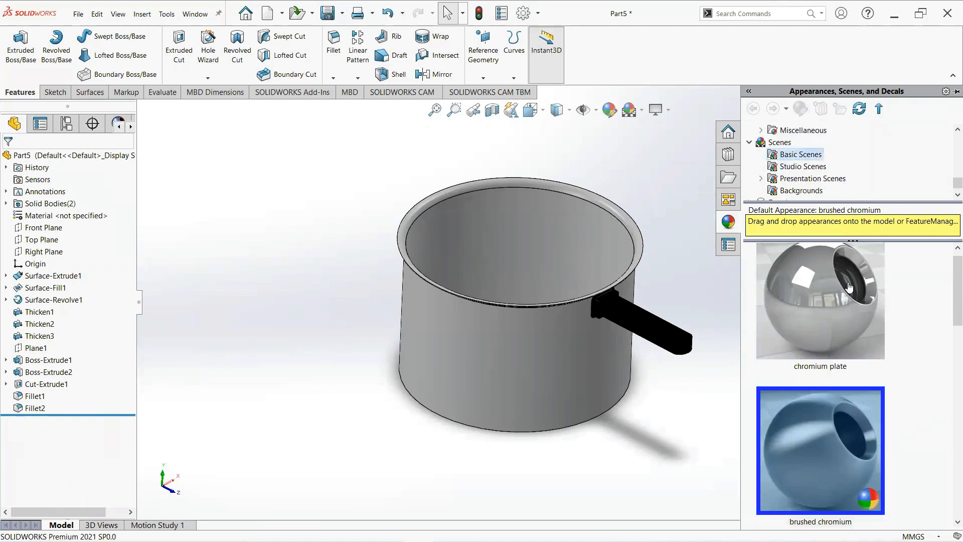
mouse_move(843, 292)
scroll(844, 296, down, 5)
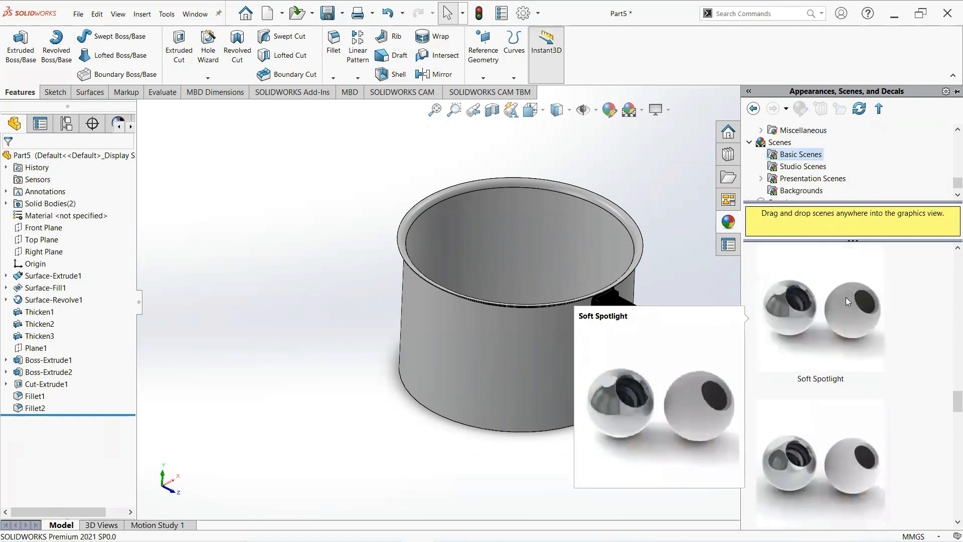
scroll(846, 300, down, 3)
scroll(846, 298, down, 2)
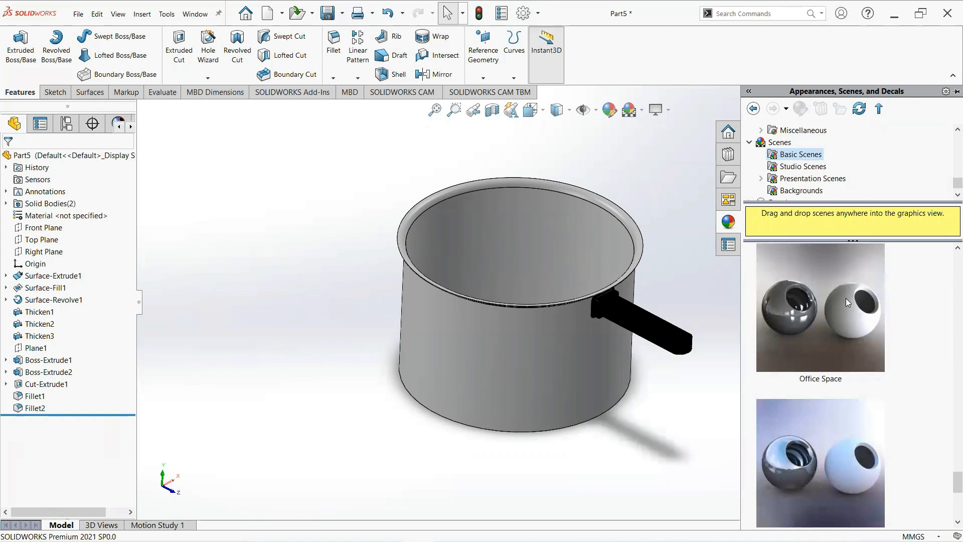
right_click(826, 305)
click(862, 309)
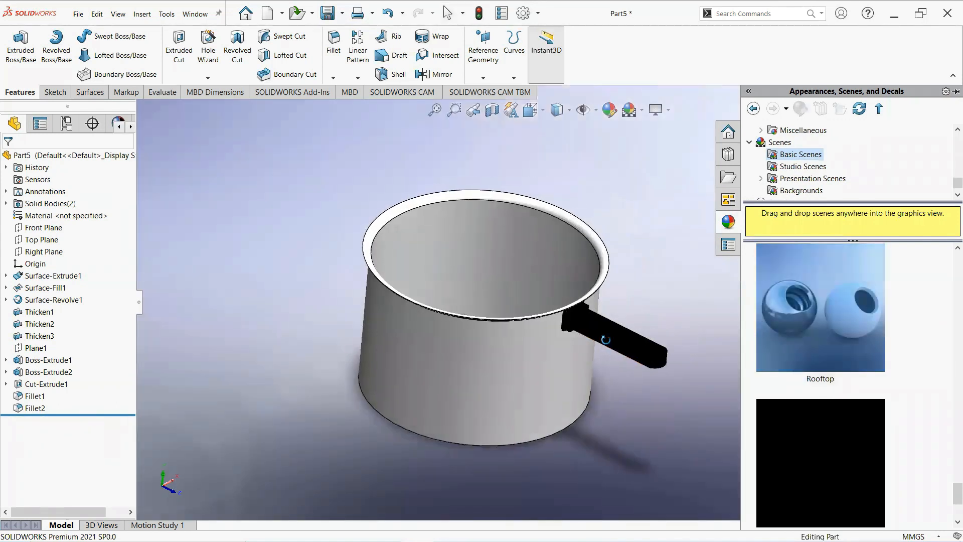
scroll(678, 326, down, 1)
middle_drag(654, 377, 646, 372)
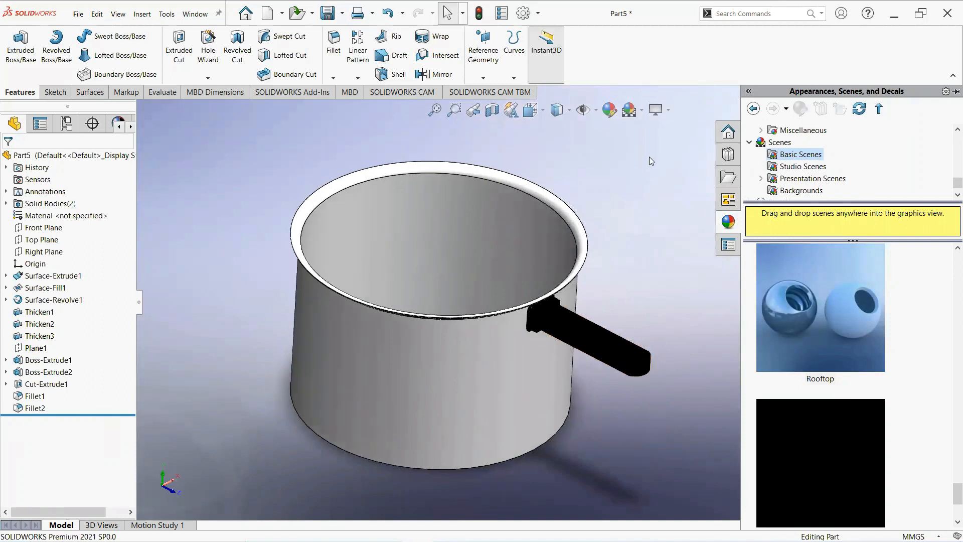
Step: Turn on the Cartoon display effect for the pot model
click(668, 109)
click(687, 171)
middle_drag(677, 250, 675, 287)
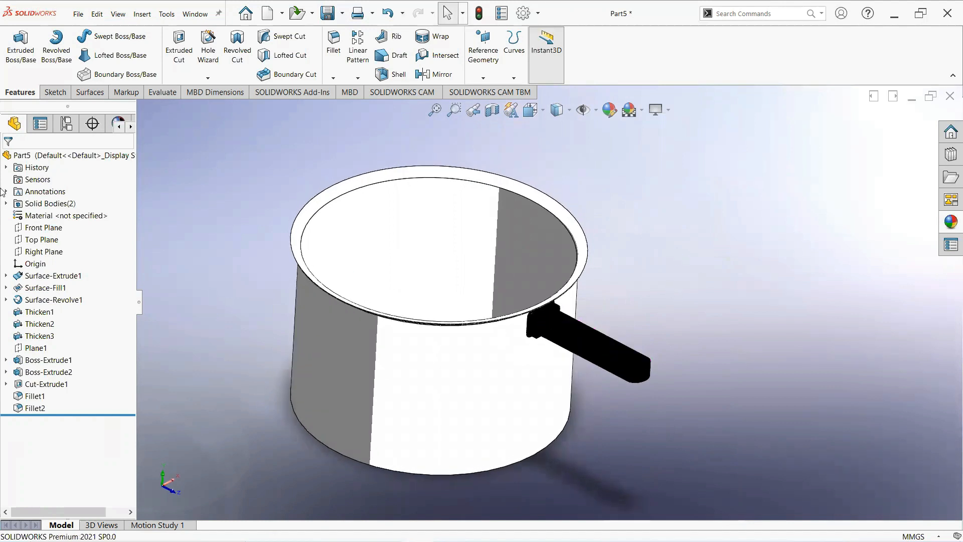
Step: Save the part to the Desktop as a SOLIDWORKS Part file named "pressure cooker"
click(79, 13)
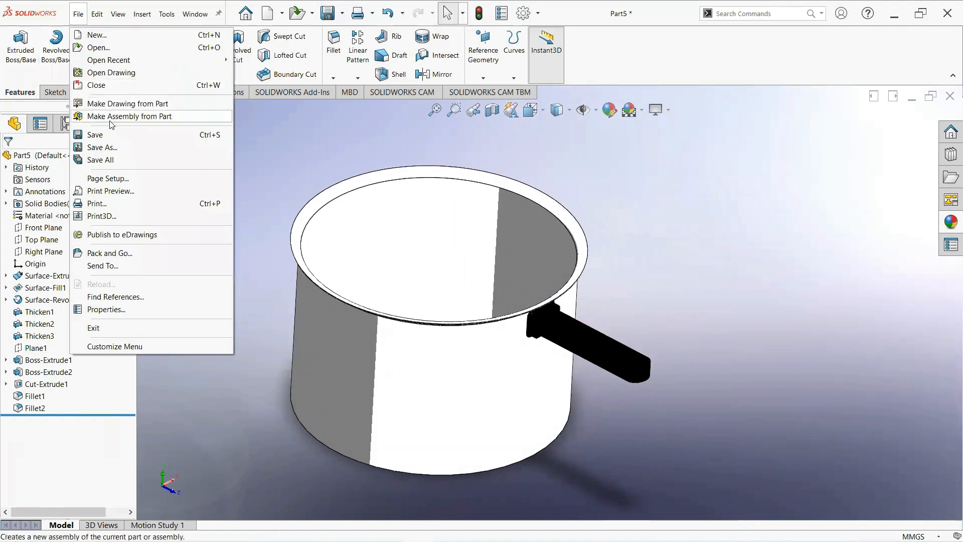
click(122, 148)
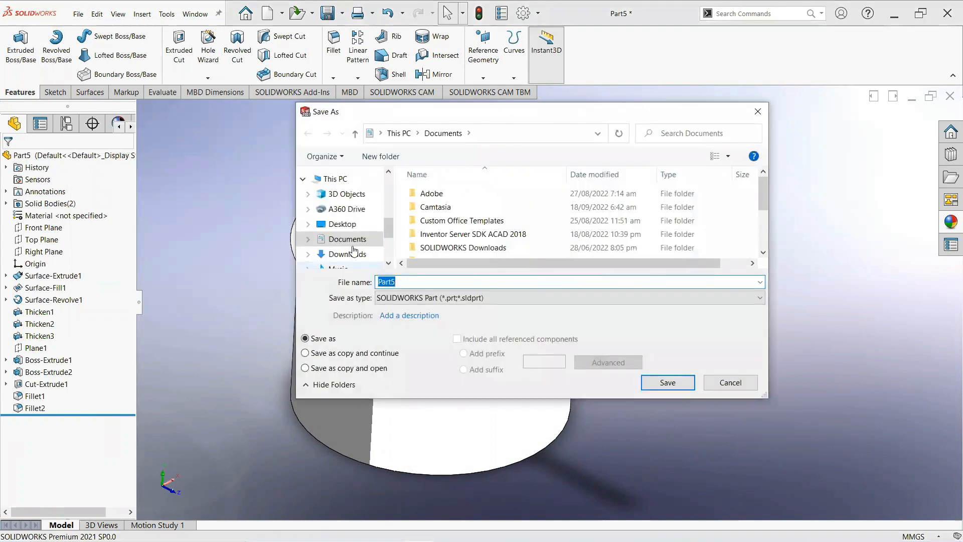
click(342, 224)
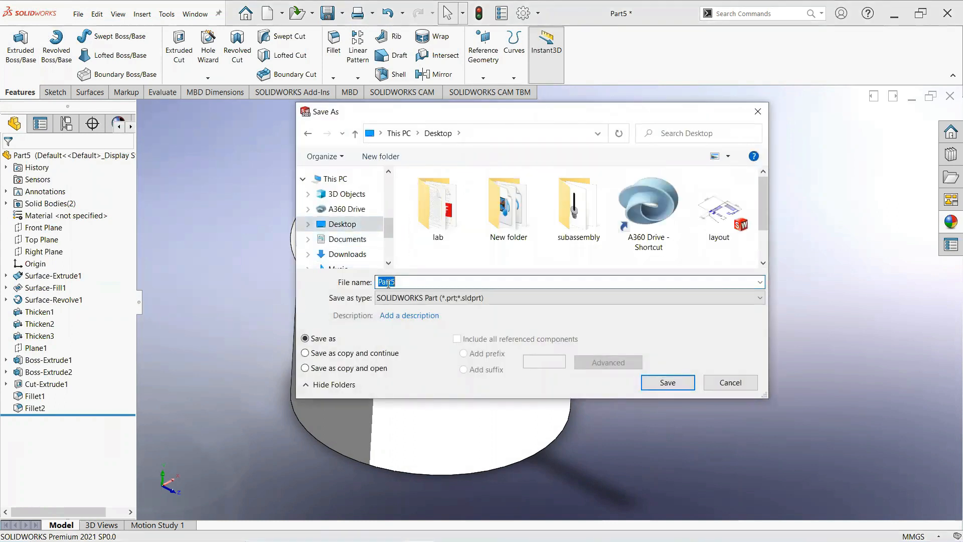
text(pressure cooker)
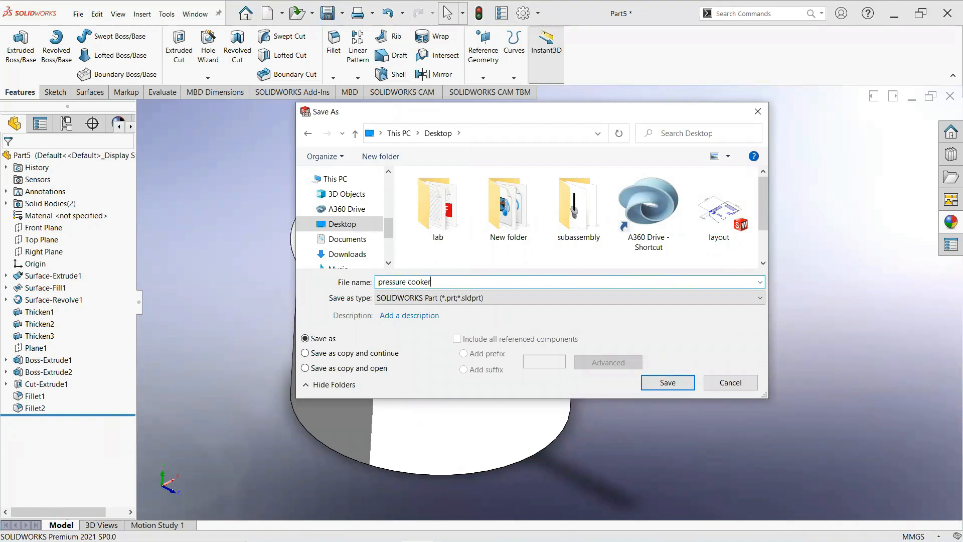
key(Return)
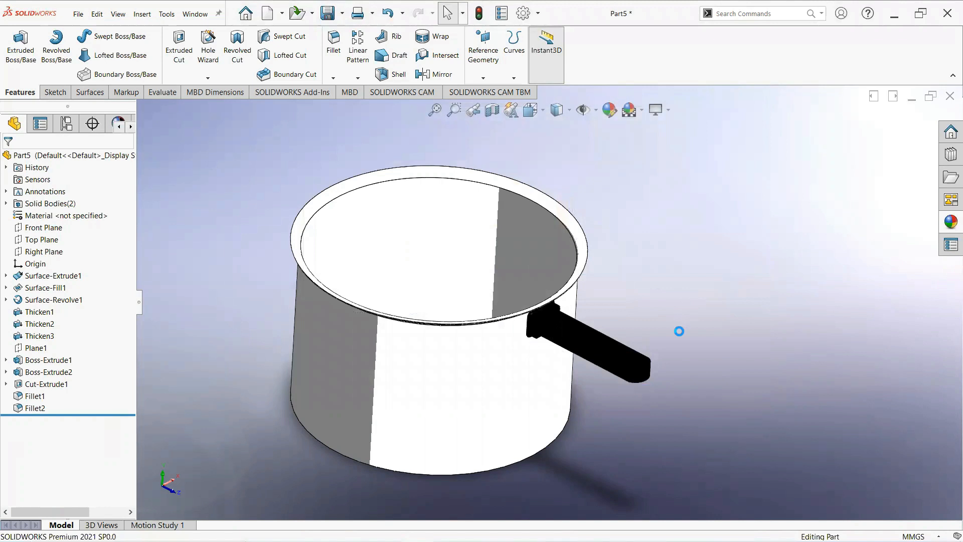
mouse_move(678, 345)
middle_down()
mouse_move(632, 347)
mouse_move(608, 362)
mouse_move(681, 327)
mouse_move(675, 340)
middle_up()
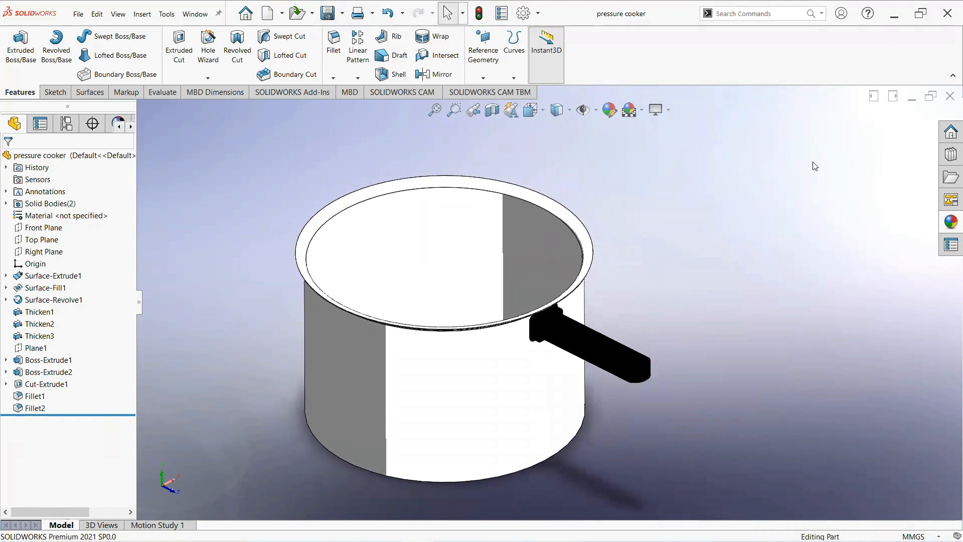
Step: Close the saved part and switch to SOLIDWORKS Composer 2021 from the desktop
click(949, 97)
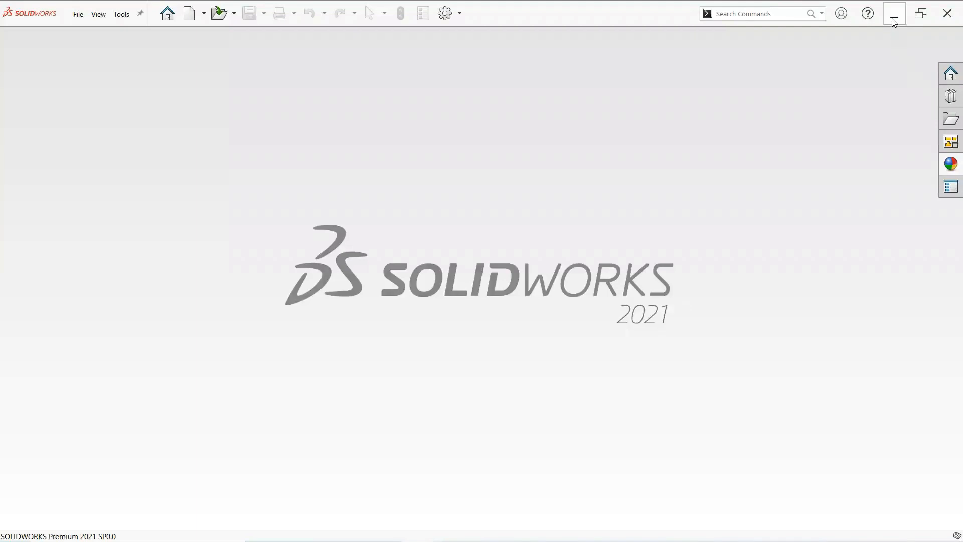
click(893, 21)
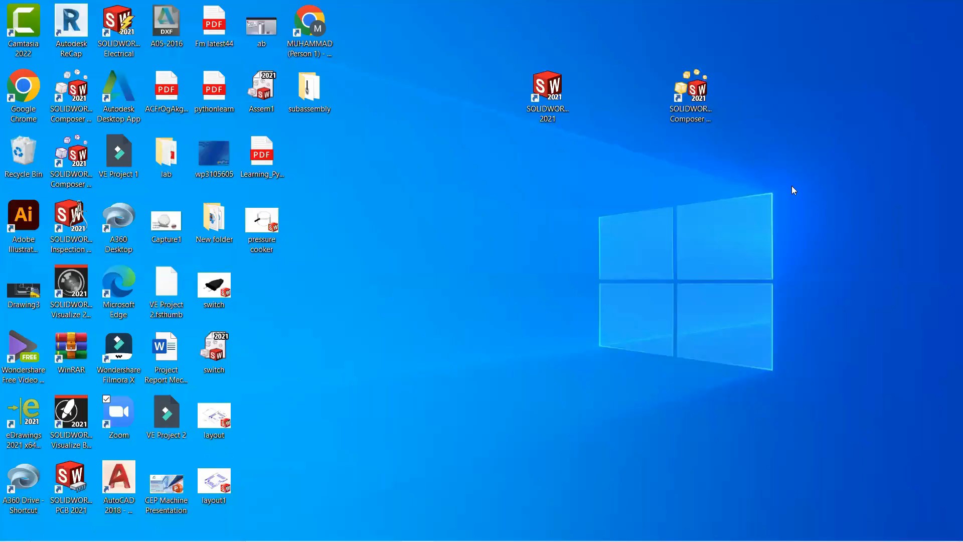
click(697, 116)
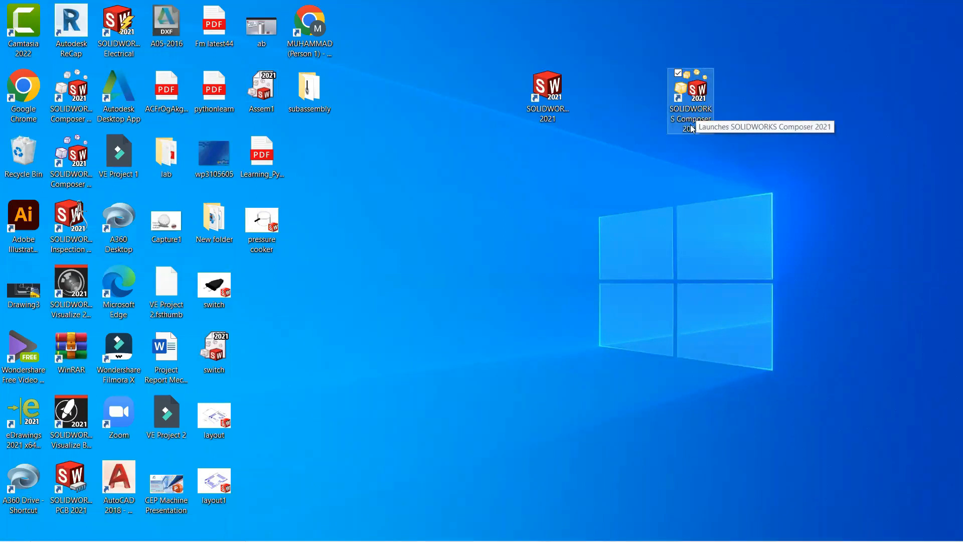
double_click(692, 125)
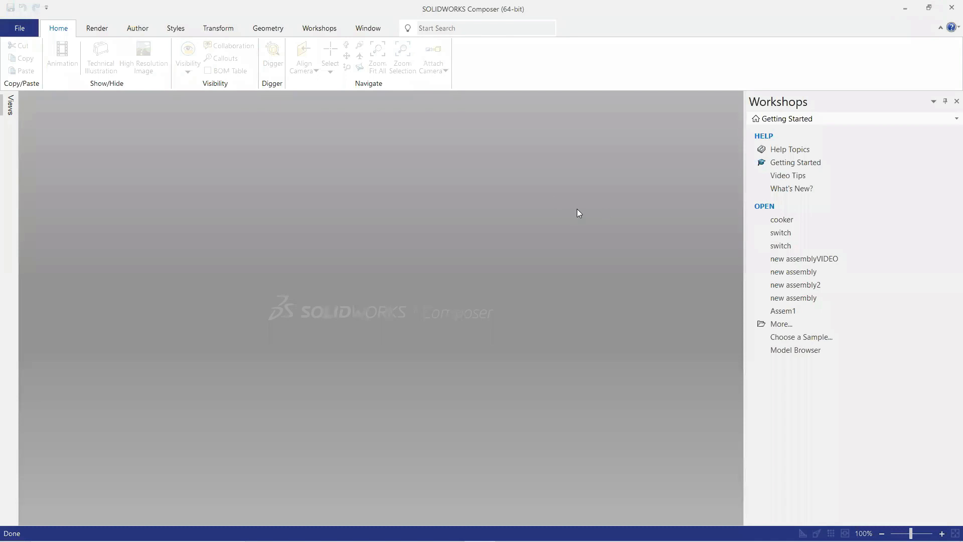
Step: Open the "pressure cooker" part from the Desktop with the existing import settings
click(21, 28)
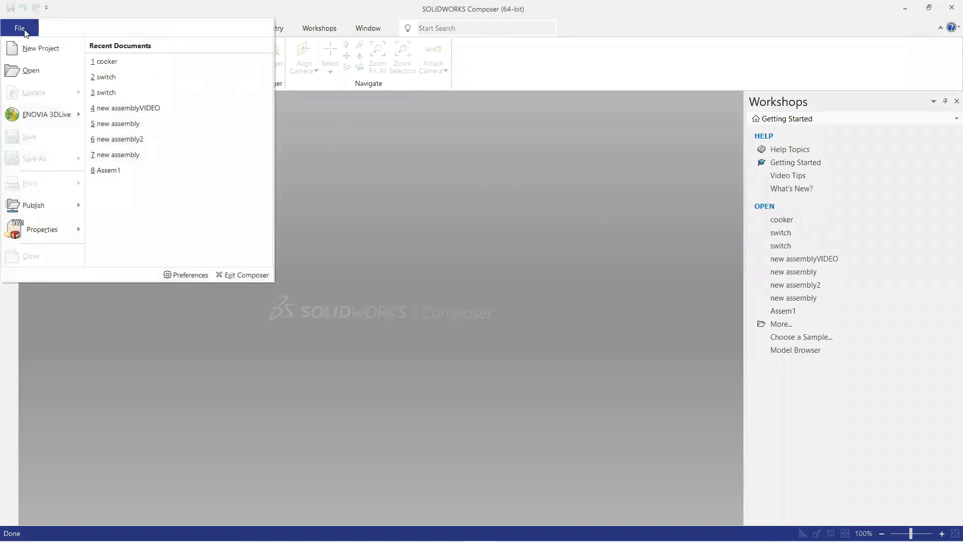
click(34, 71)
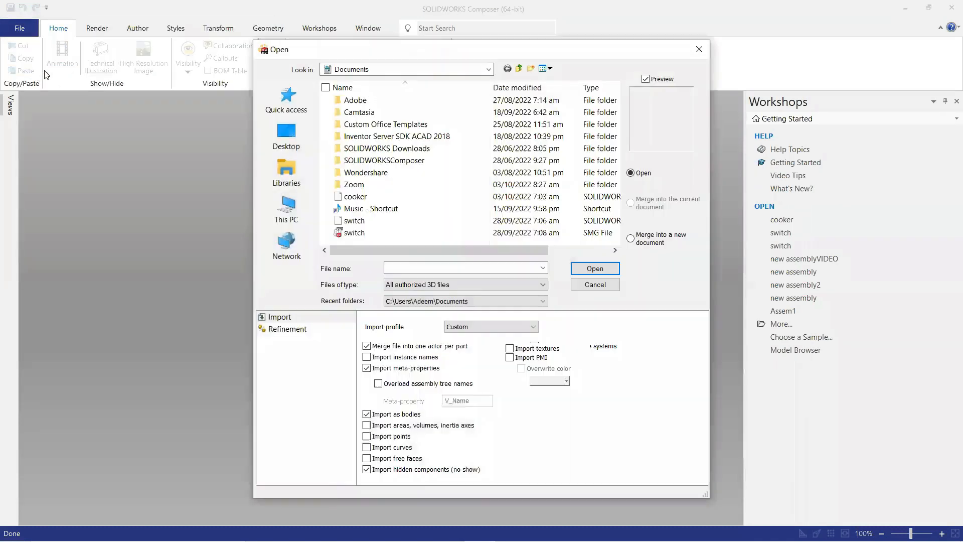
click(285, 140)
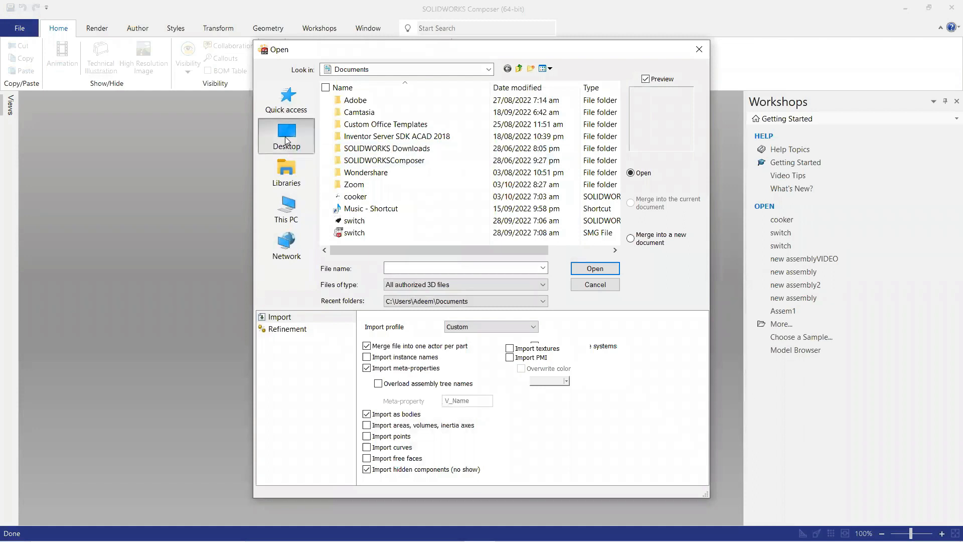
scroll(424, 205, down, 3)
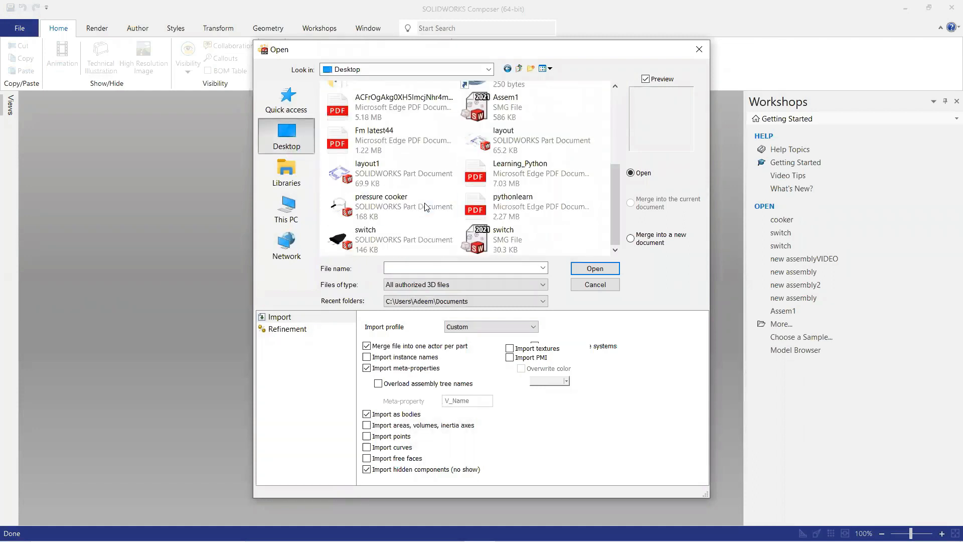
click(394, 207)
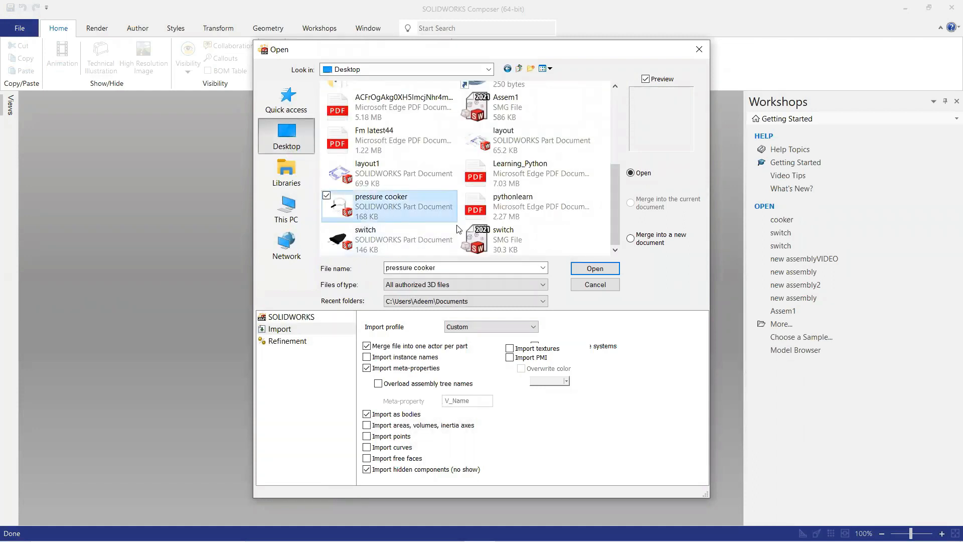
click(591, 269)
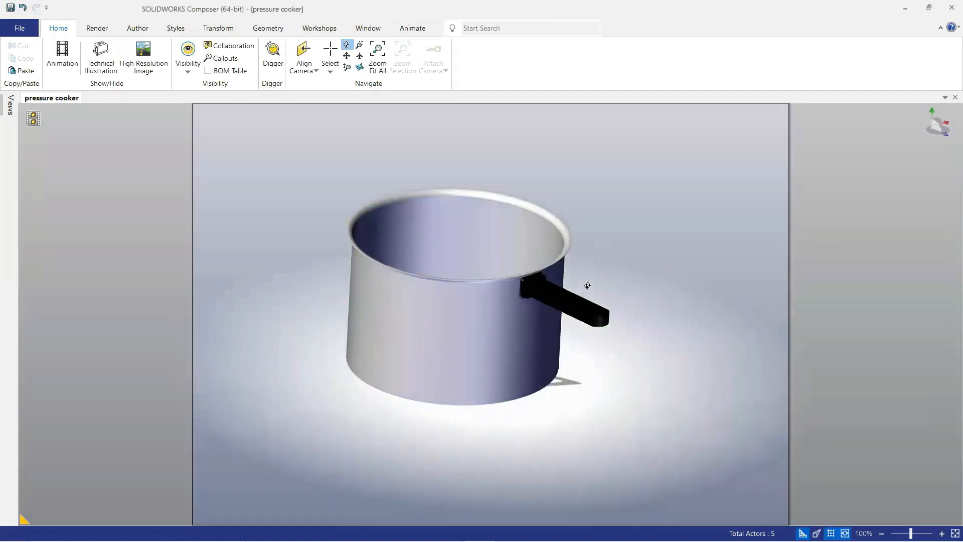
Step: Enable the ground mirror and ground shadow, and turn on ambient occlusion for the pot scene
drag(587, 285, 599, 294)
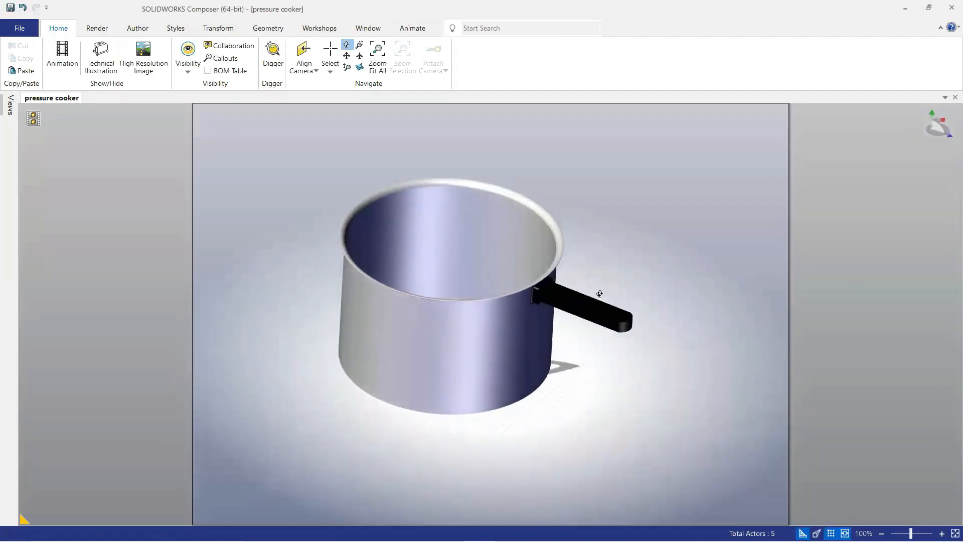
click(97, 30)
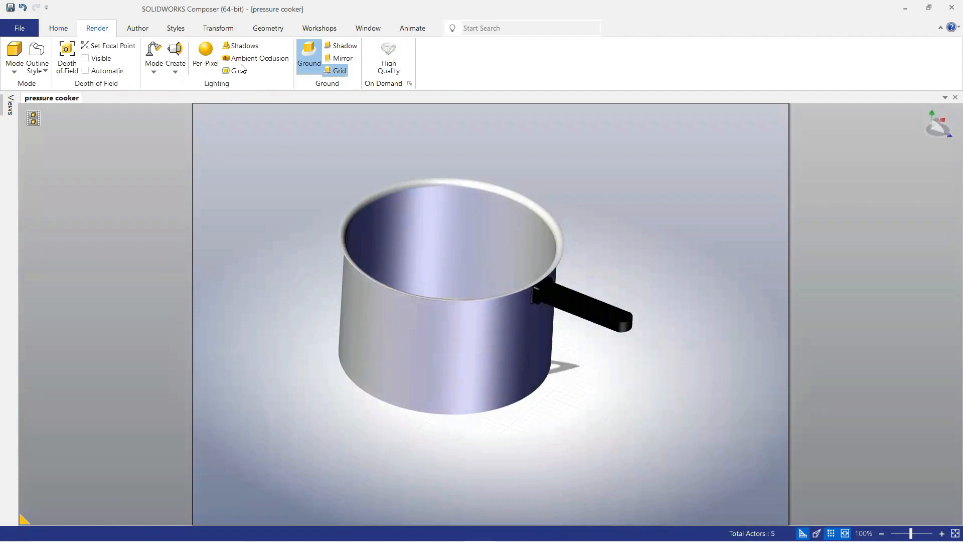
click(337, 58)
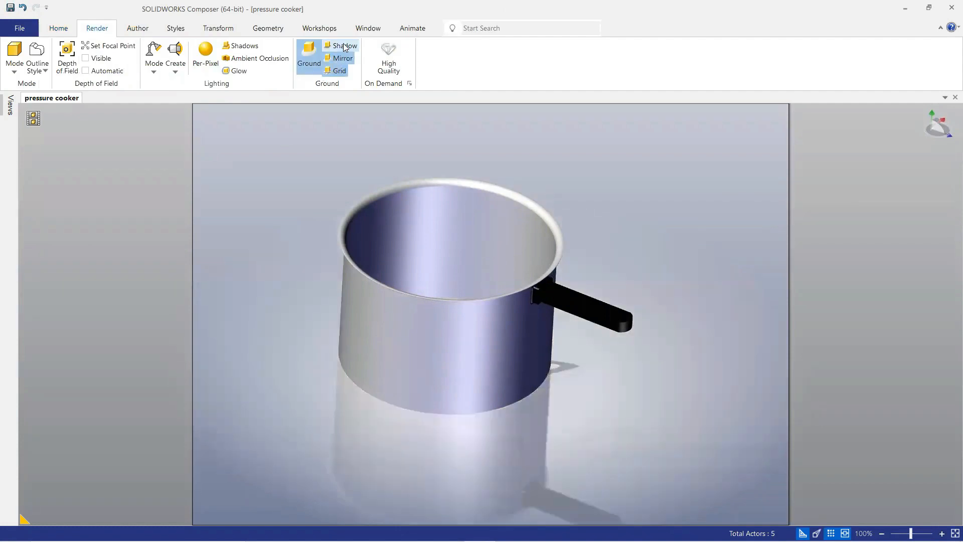
click(341, 46)
click(274, 53)
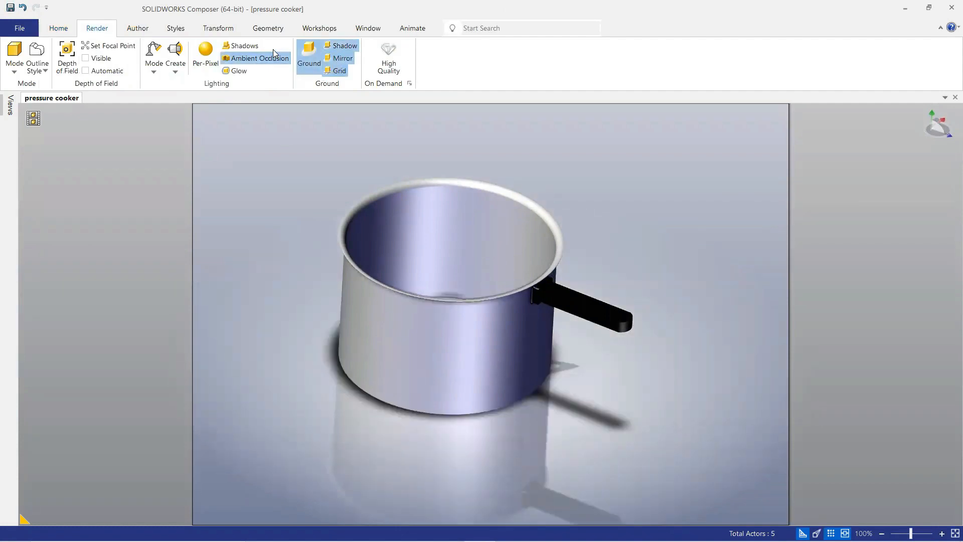
Step: Set the scene's lighting mode to High Contrast
click(199, 54)
click(153, 72)
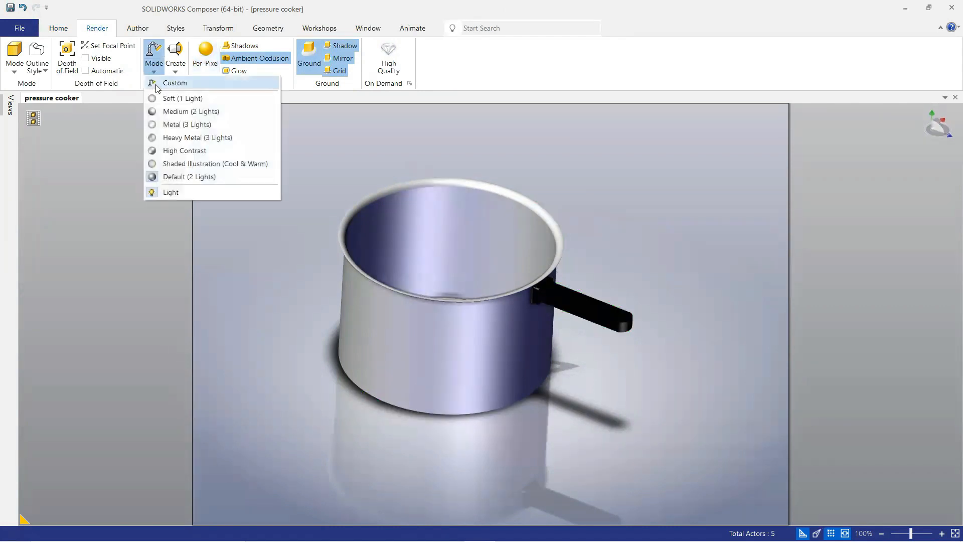
click(177, 149)
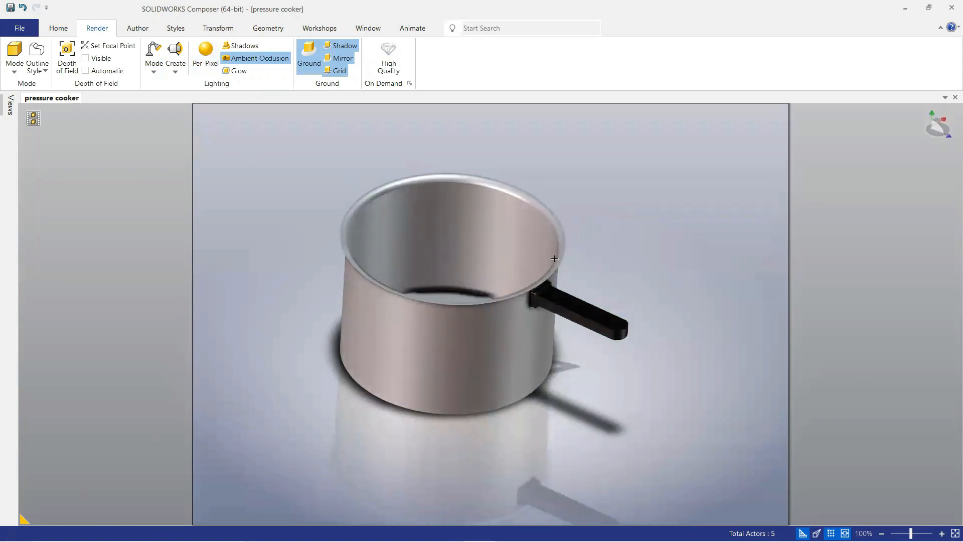
Step: Examine the rendered pot's rim, interior, handle and ground reflection up close and from a higher angle
scroll(497, 228, up, 2)
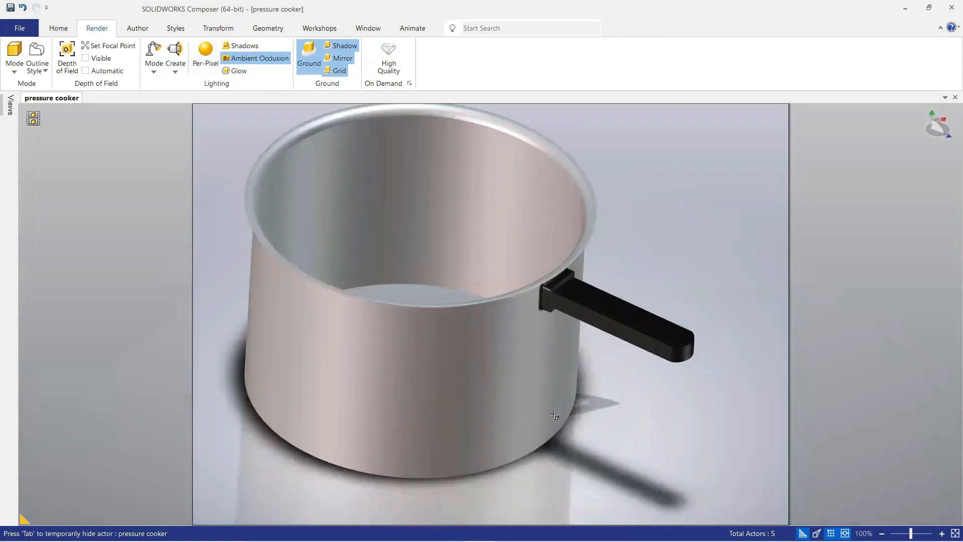
click(442, 179)
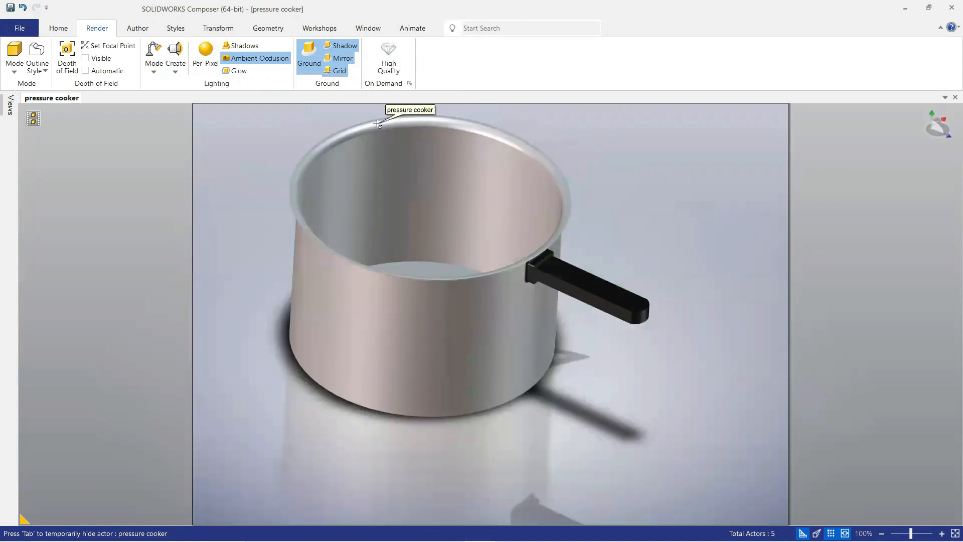
scroll(377, 123, up, 1)
scroll(506, 128, down, 1)
scroll(469, 115, up, 1)
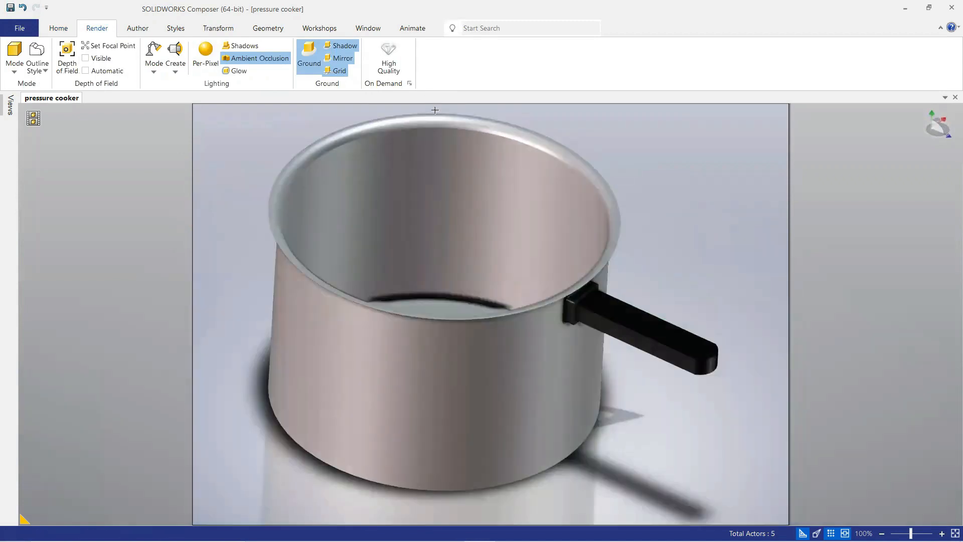
scroll(699, 237, up, 1)
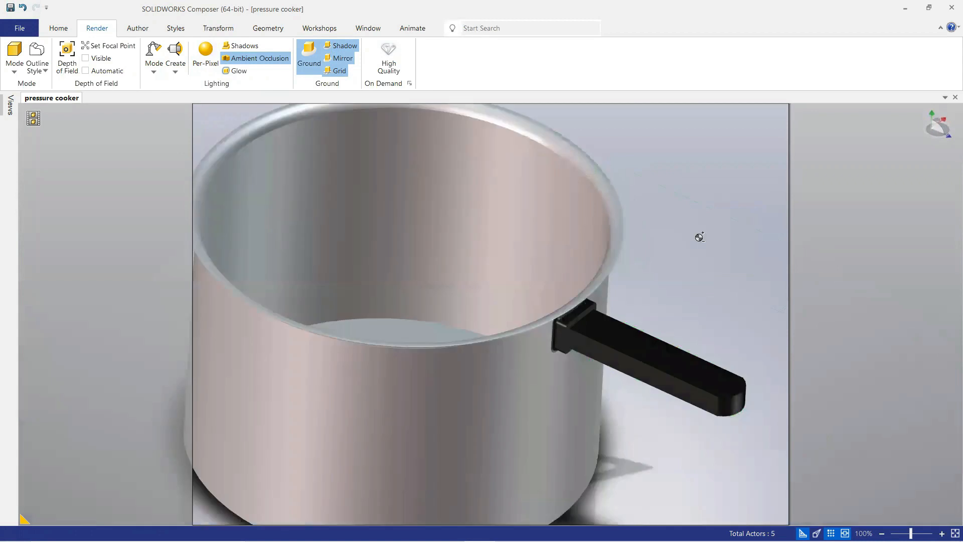
scroll(647, 207, down, 1)
scroll(498, 159, down, 1)
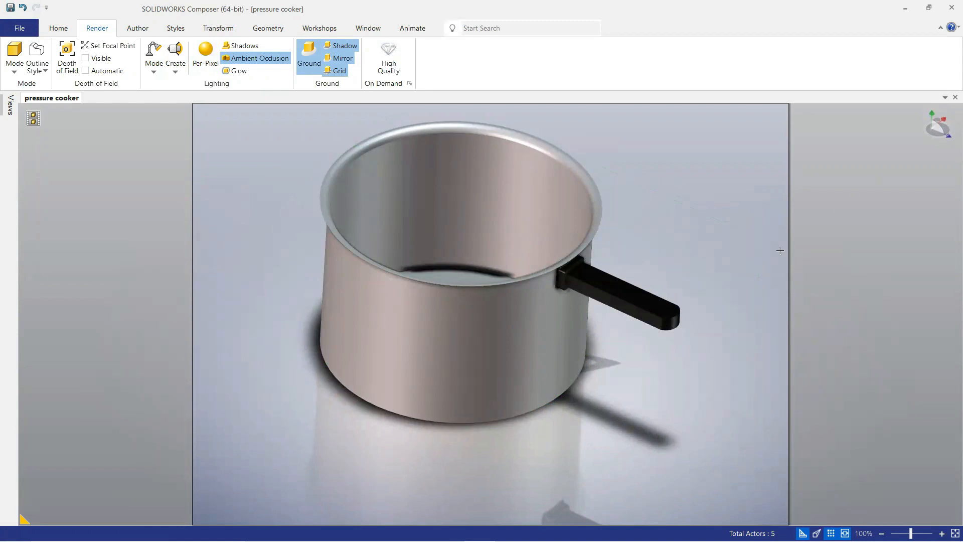
drag(739, 251, 750, 271)
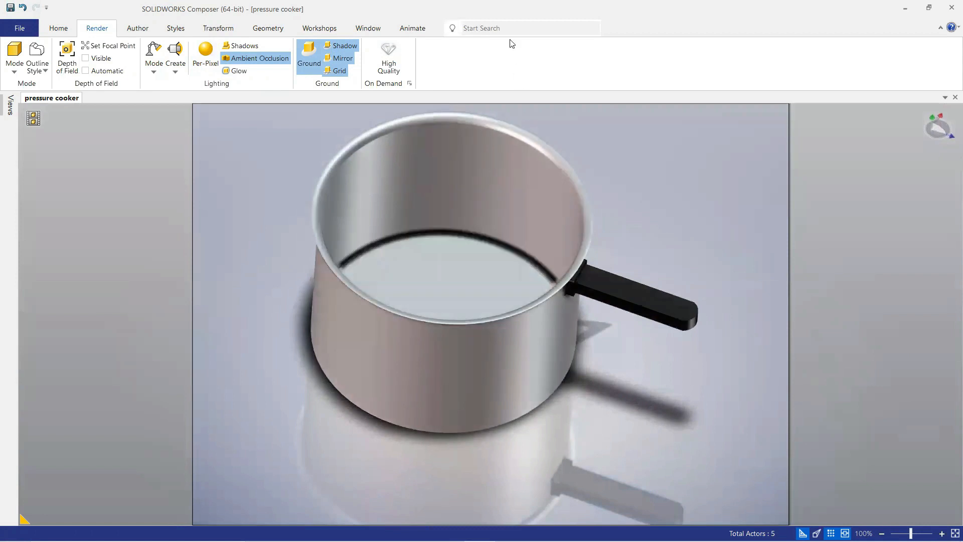